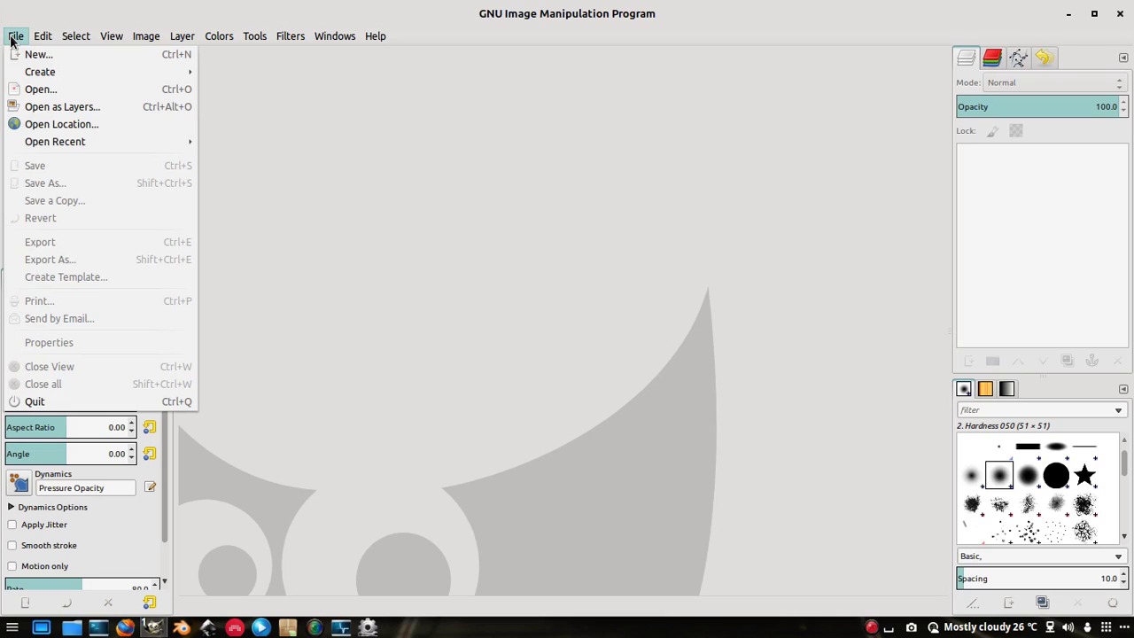
Open mountain.jpg from the Projects/gimp/stock folder as a new image
left_click(44, 90)
left_click_drag(648, 104, 623, 74)
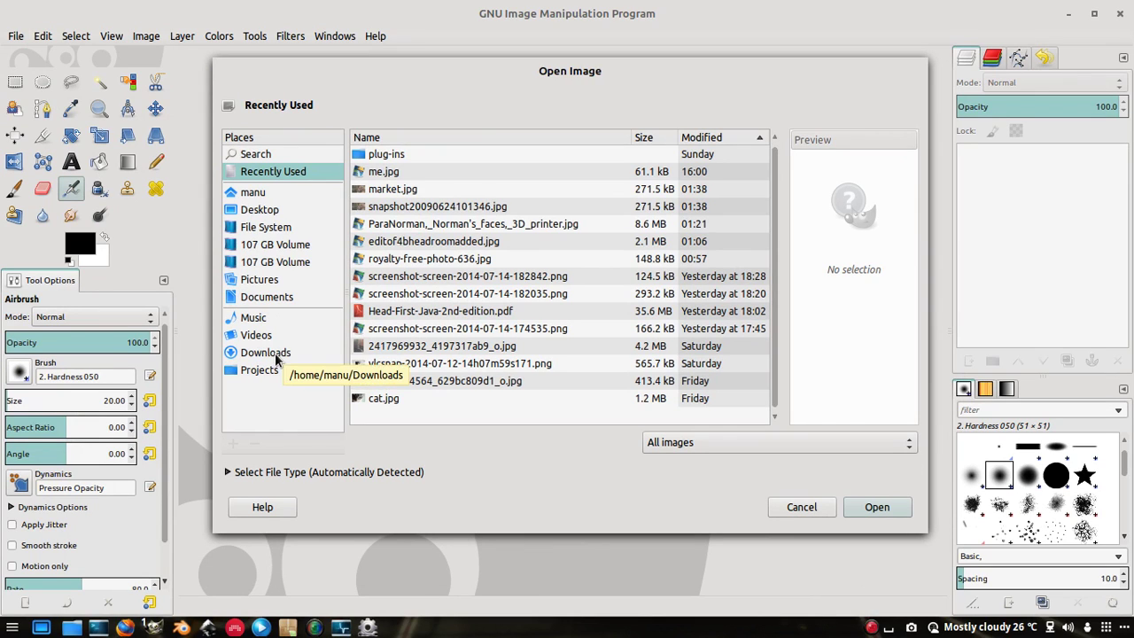
left_click(283, 280)
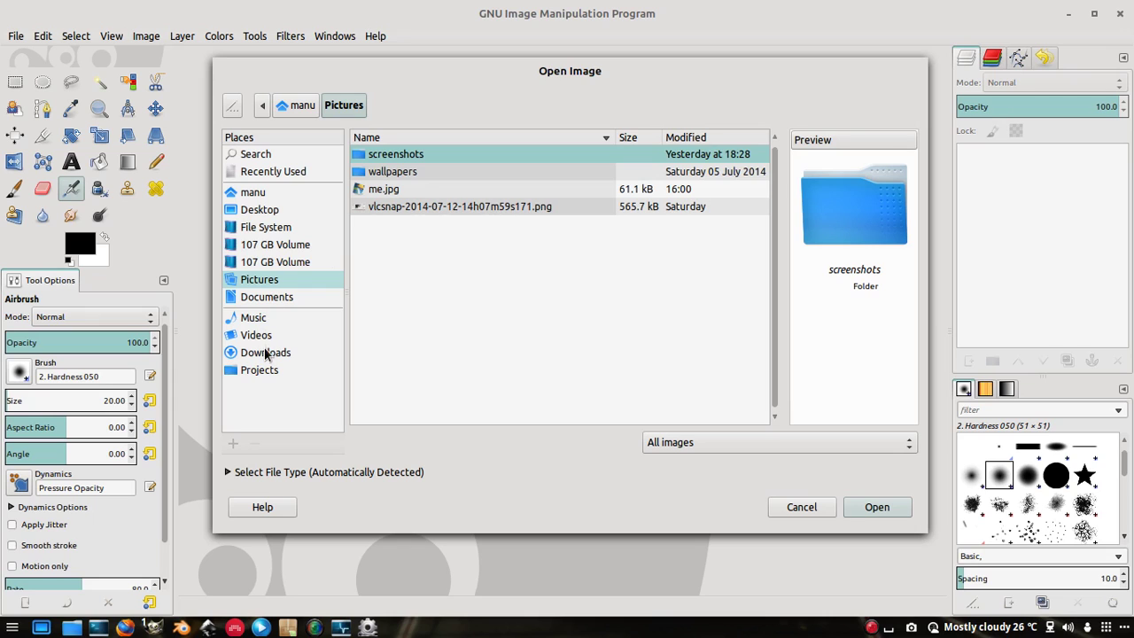
left_click(268, 372)
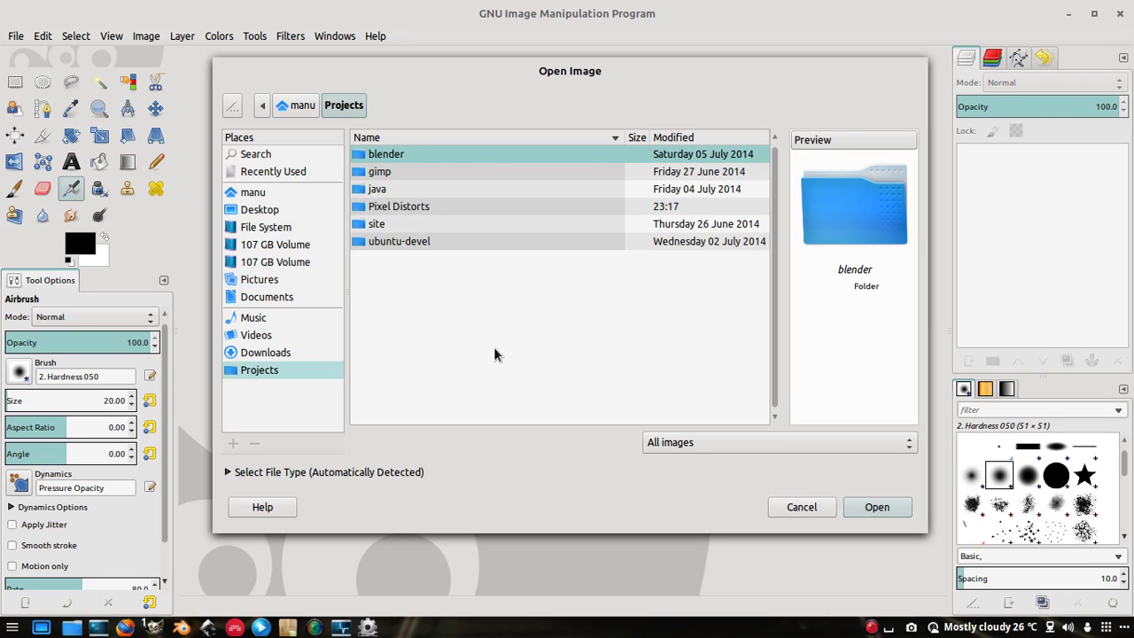
left_click_drag(560, 79, 584, 117)
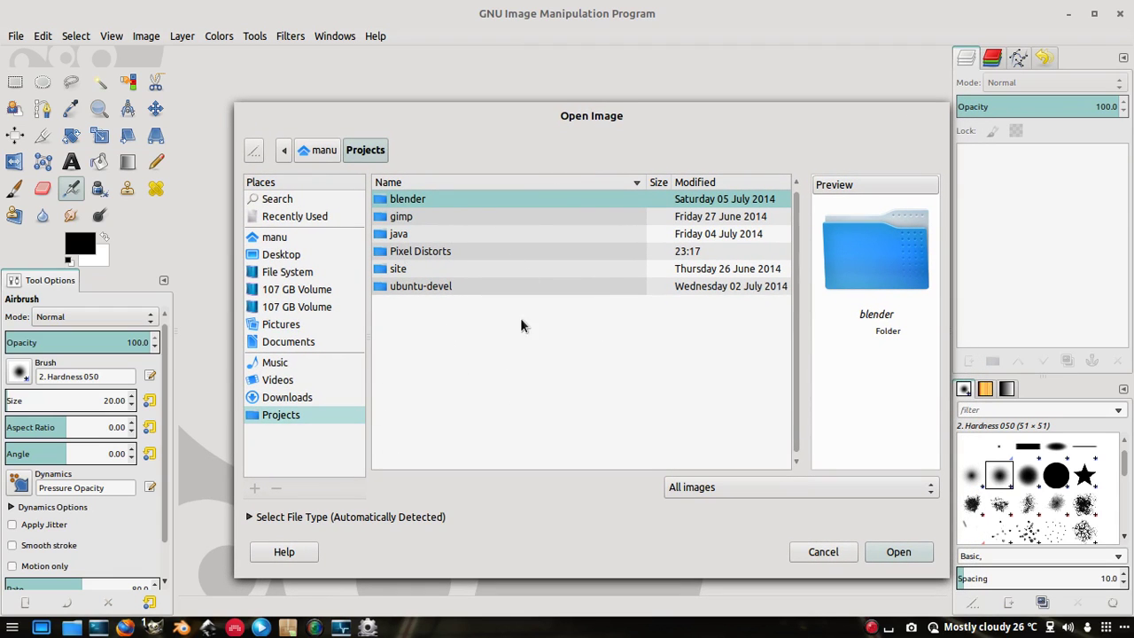
double_click(401, 216)
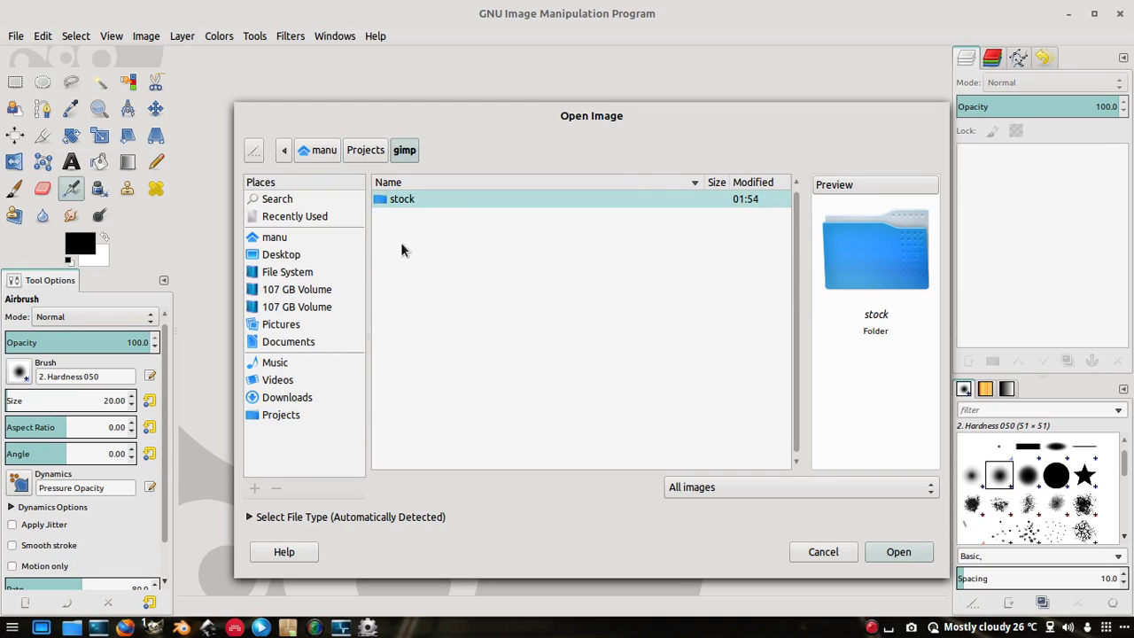
double_click(440, 202)
left_click(448, 253)
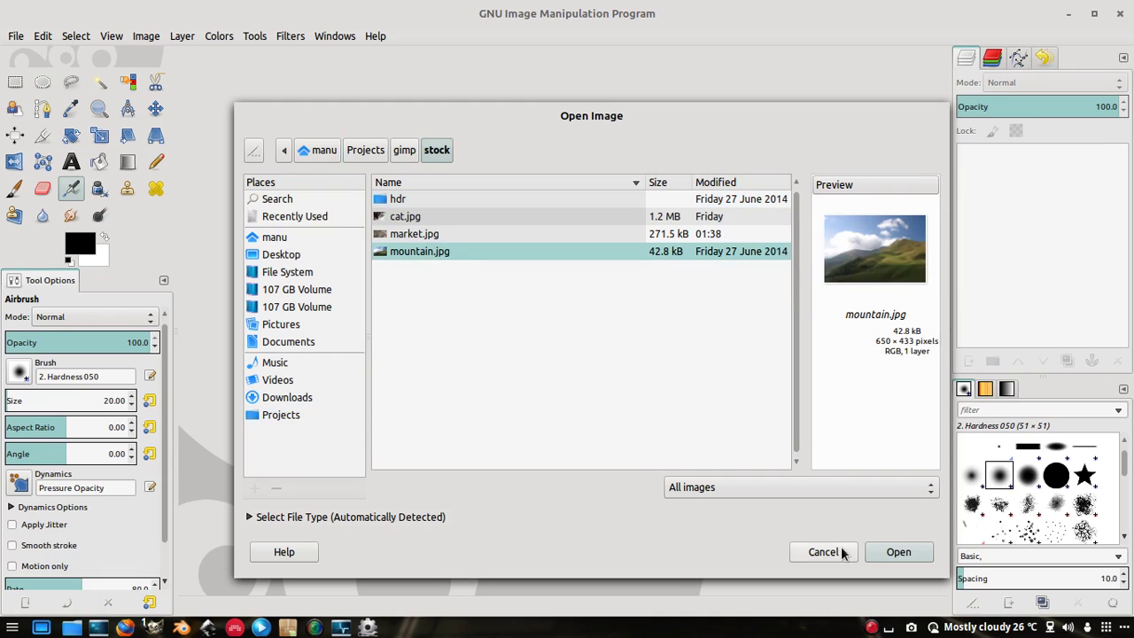
left_click(896, 552)
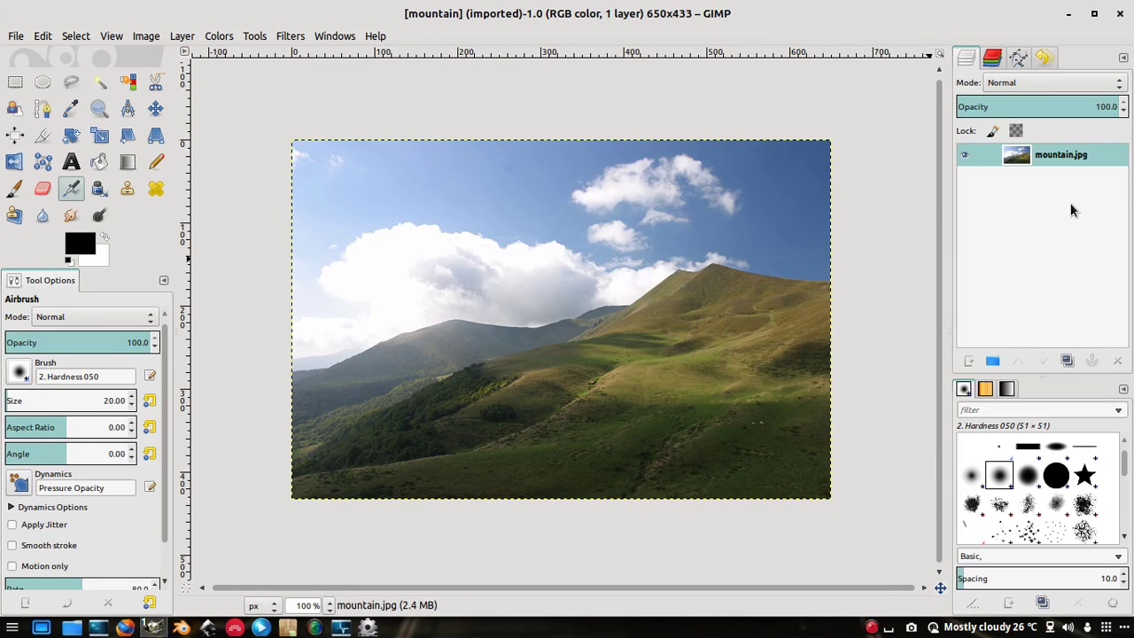
Rename the mountain.jpg layer to 'base' and duplicate it
double_click(1067, 155)
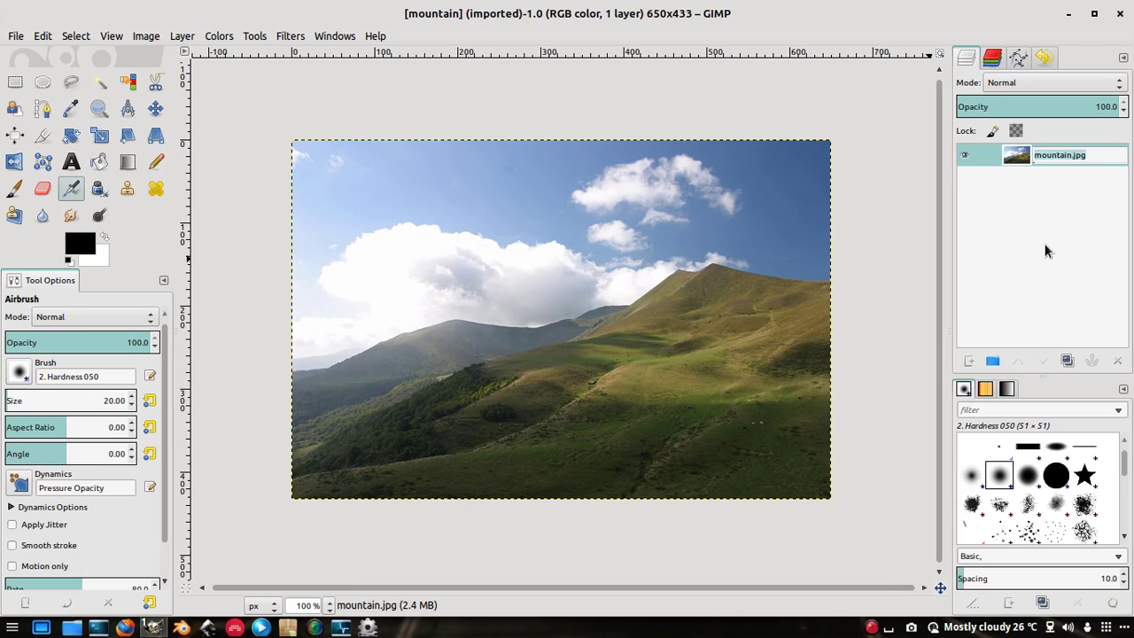
type("base")
key("Return")
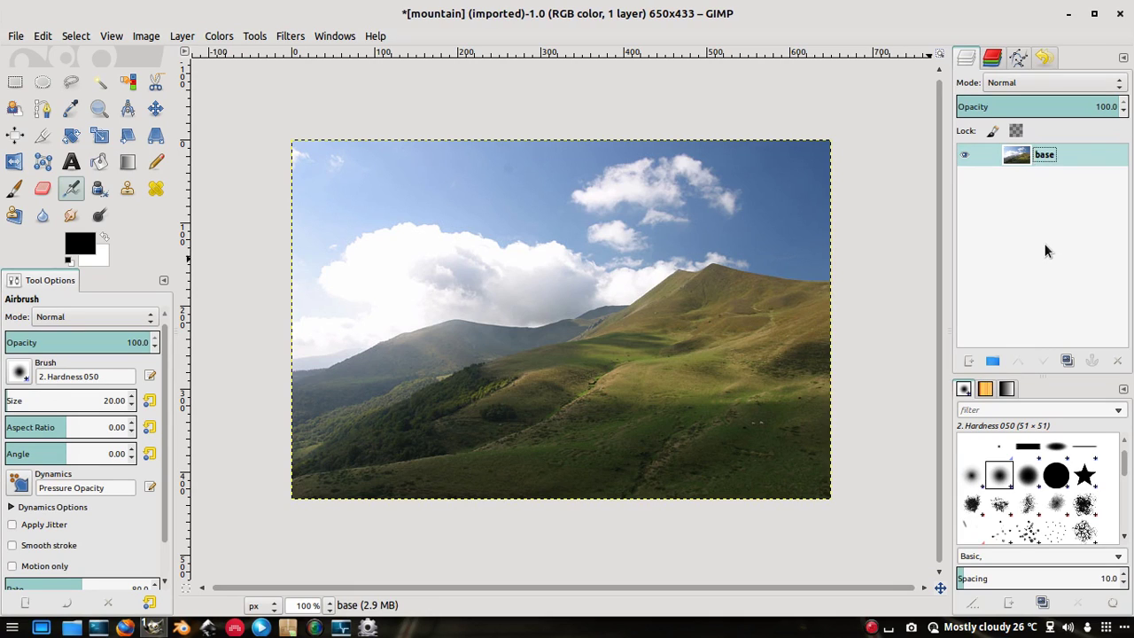
left_click(1065, 360)
left_click(1064, 359)
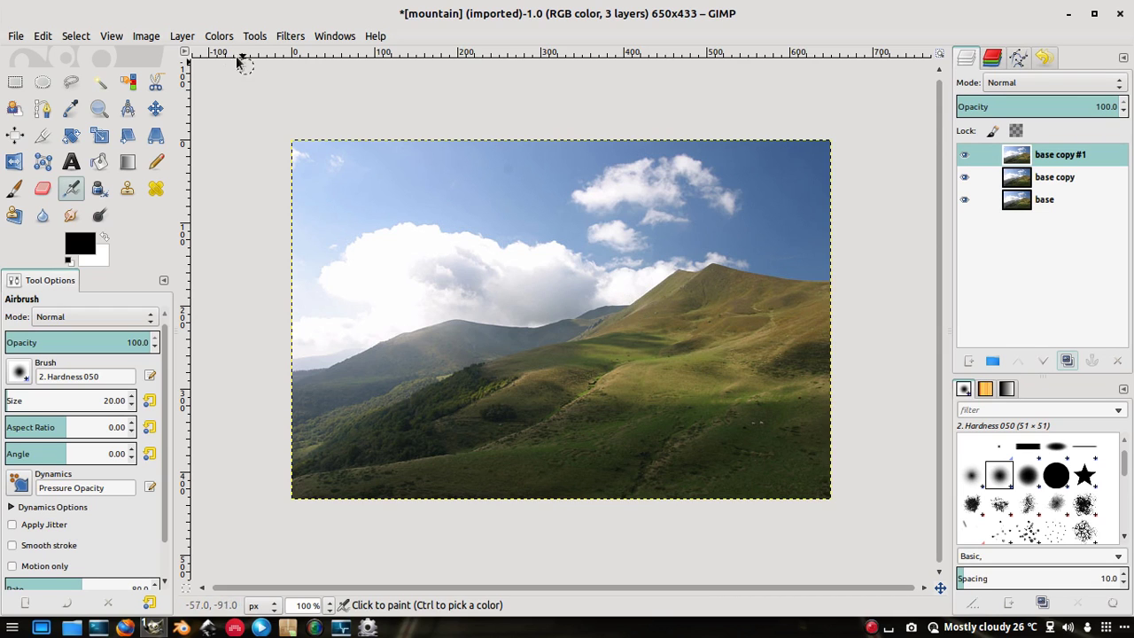
left_click(218, 36)
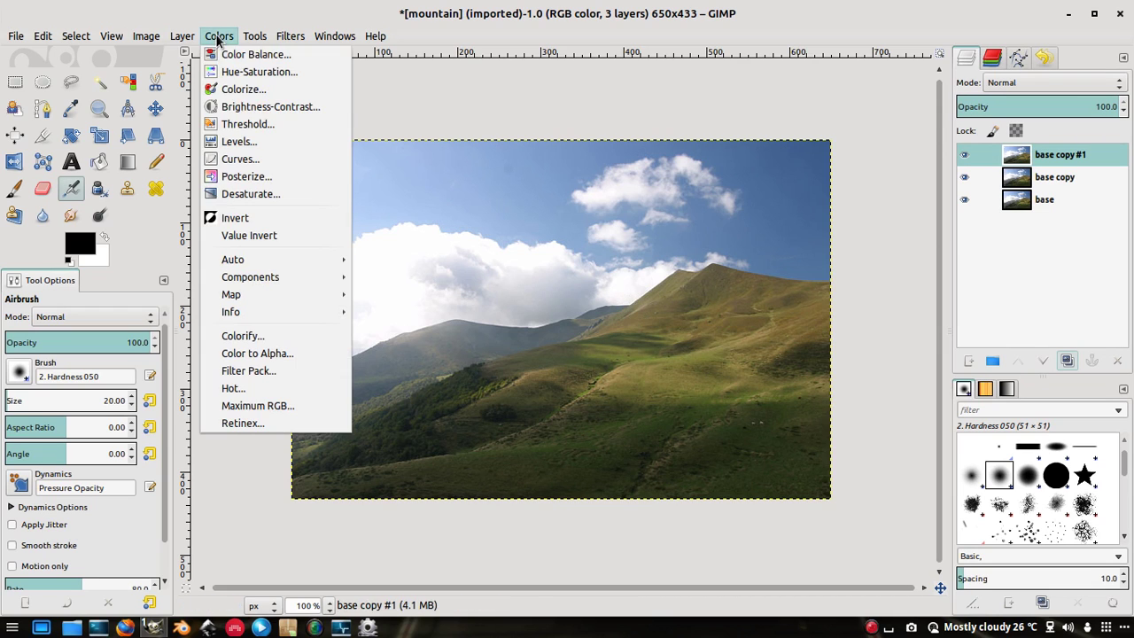
left_click(251, 141)
left_click_drag(335, 69, 482, 100)
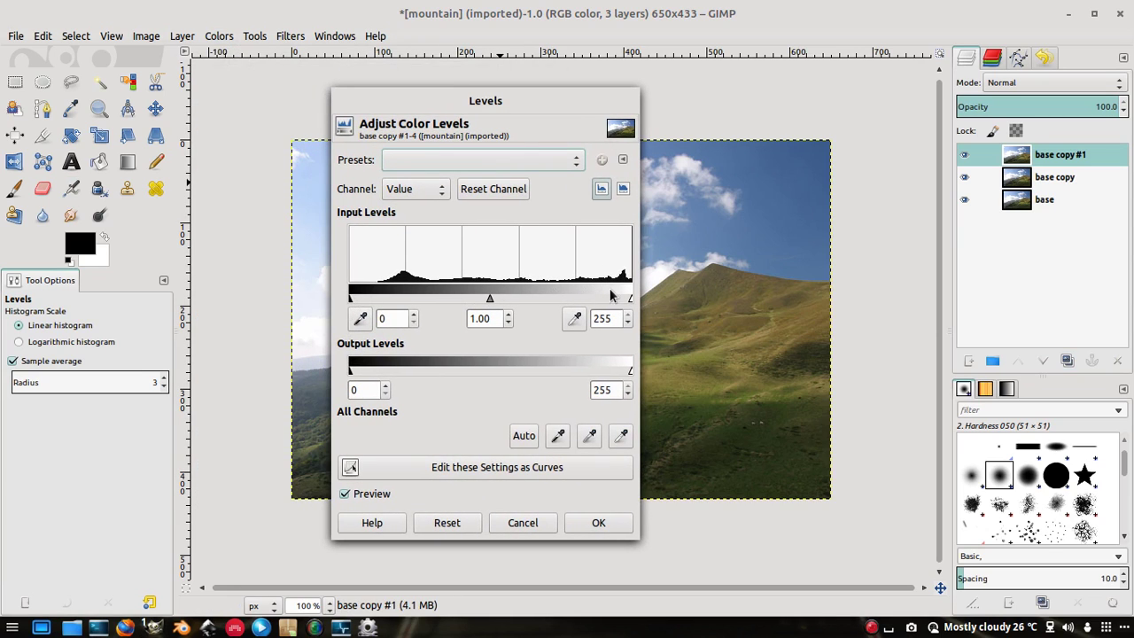
left_click_drag(443, 105, 567, 118)
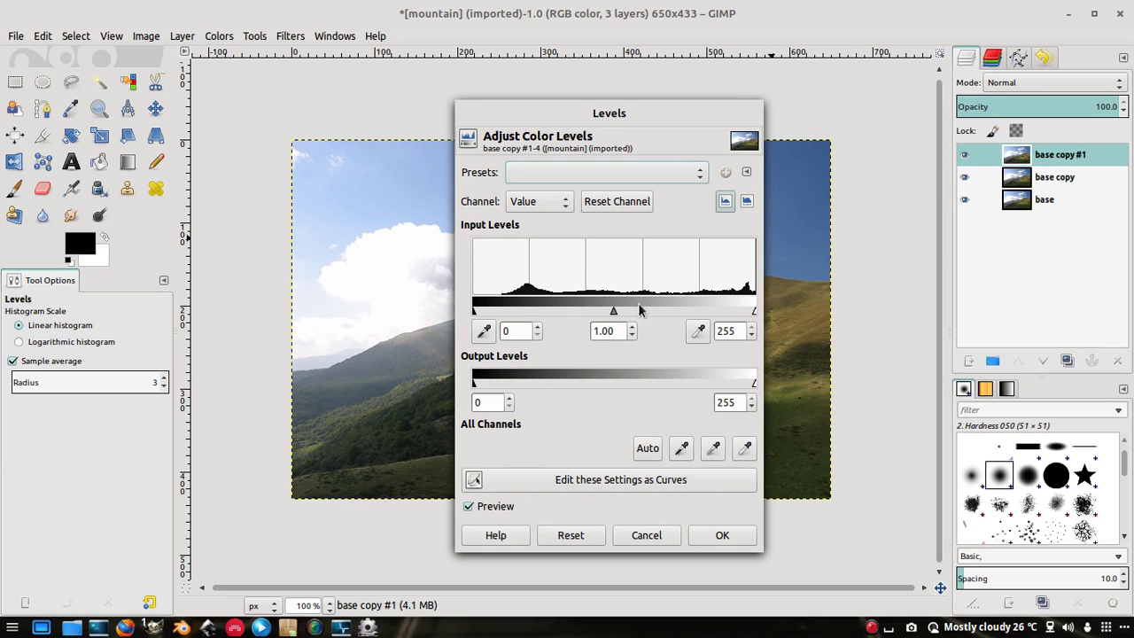
left_click_drag(628, 114, 568, 122)
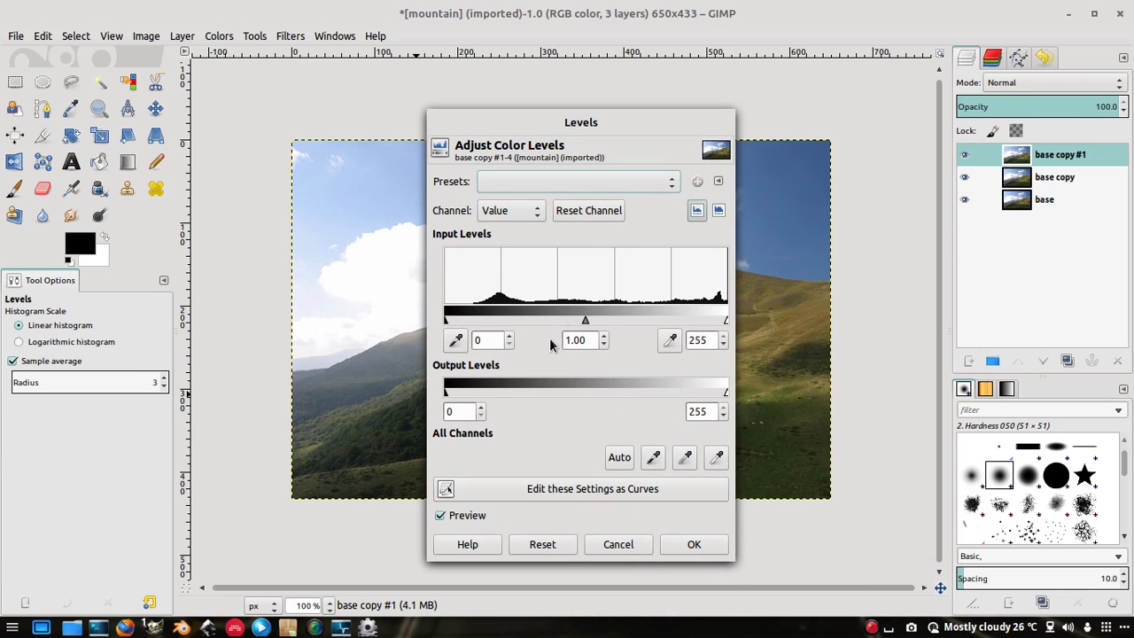
left_click_drag(572, 120, 558, 86)
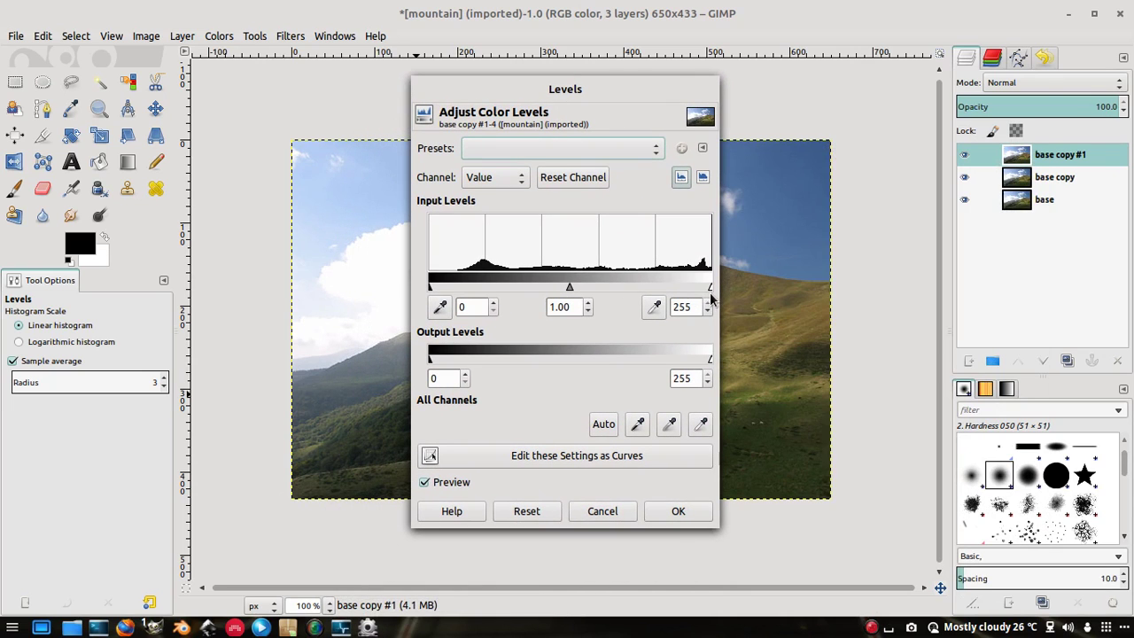
mouse_move(559, 92)
left_mouse_down()
mouse_move(597, 134)
mouse_move(576, 156)
mouse_move(547, 83)
left_mouse_up()
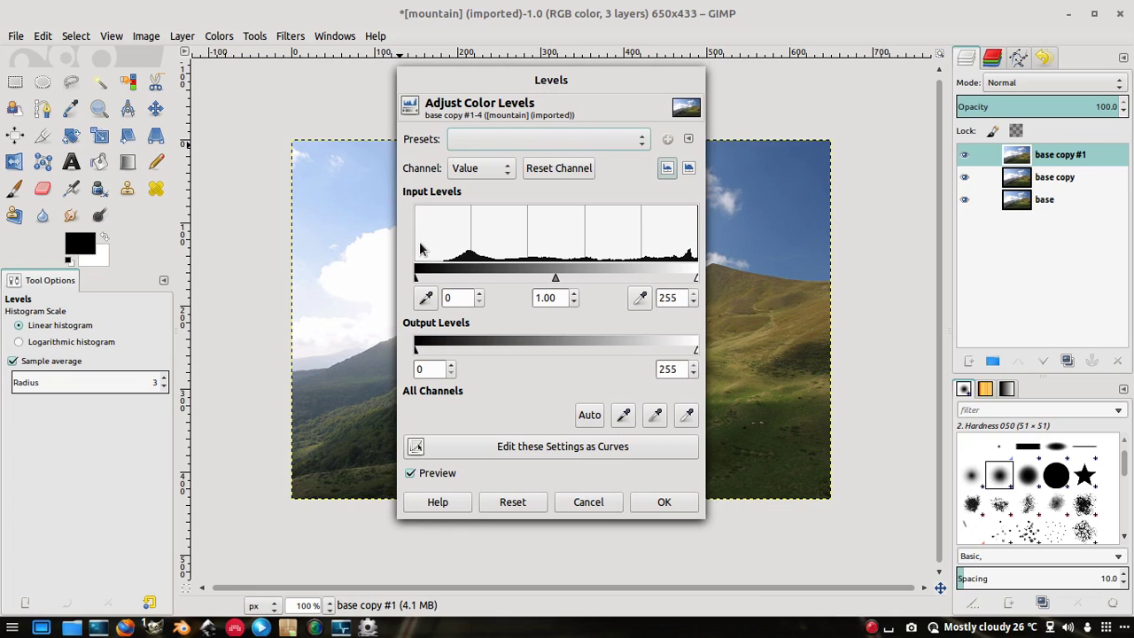
left_click_drag(550, 80, 597, 94)
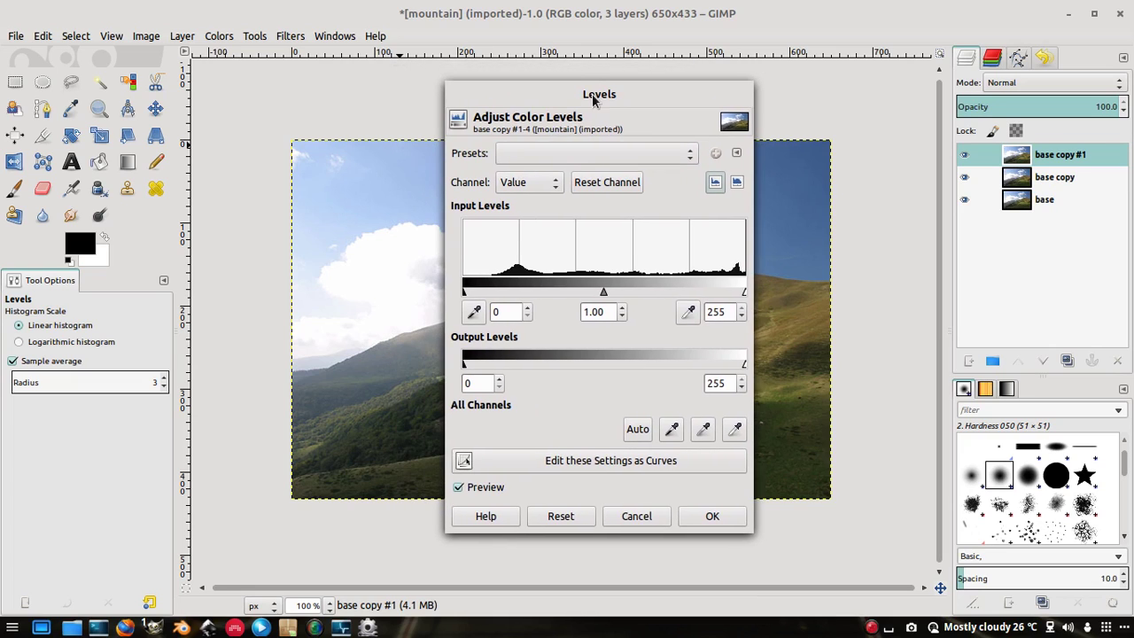
left_click(636, 519)
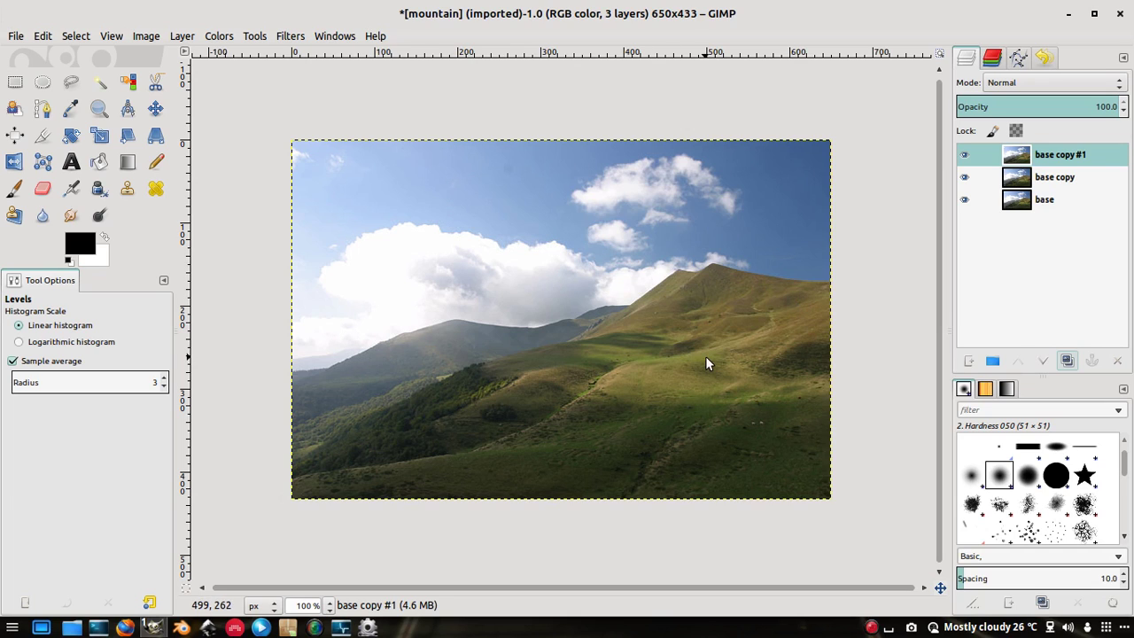
Rename the top layer 'base copy #1' to 'temp'
left_click(1063, 182)
left_click(1071, 158)
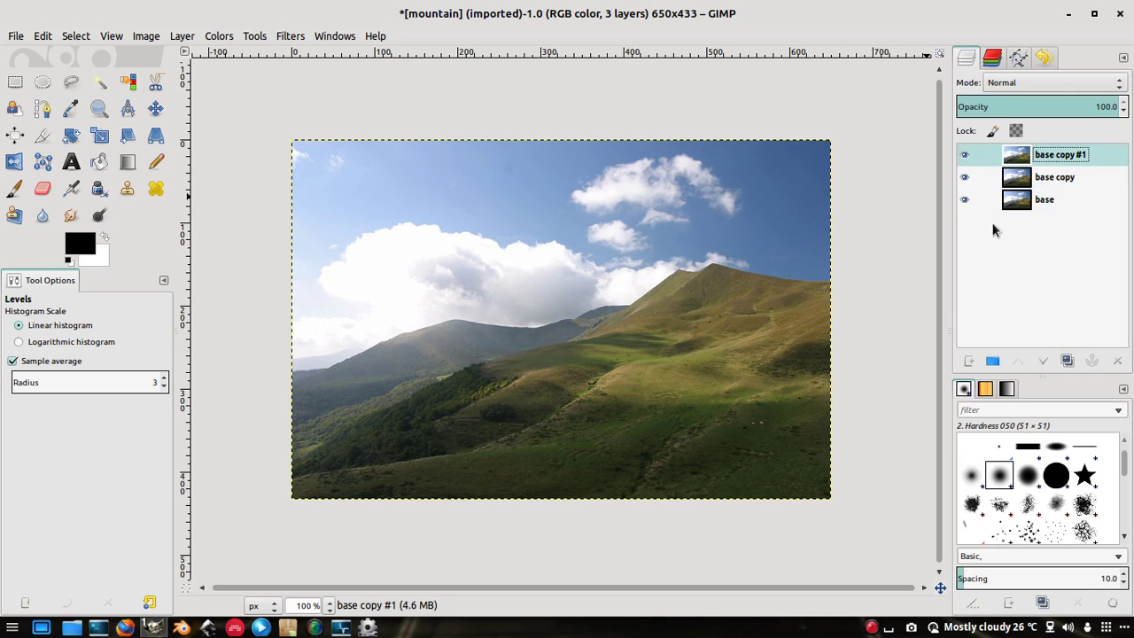
double_click(1067, 161)
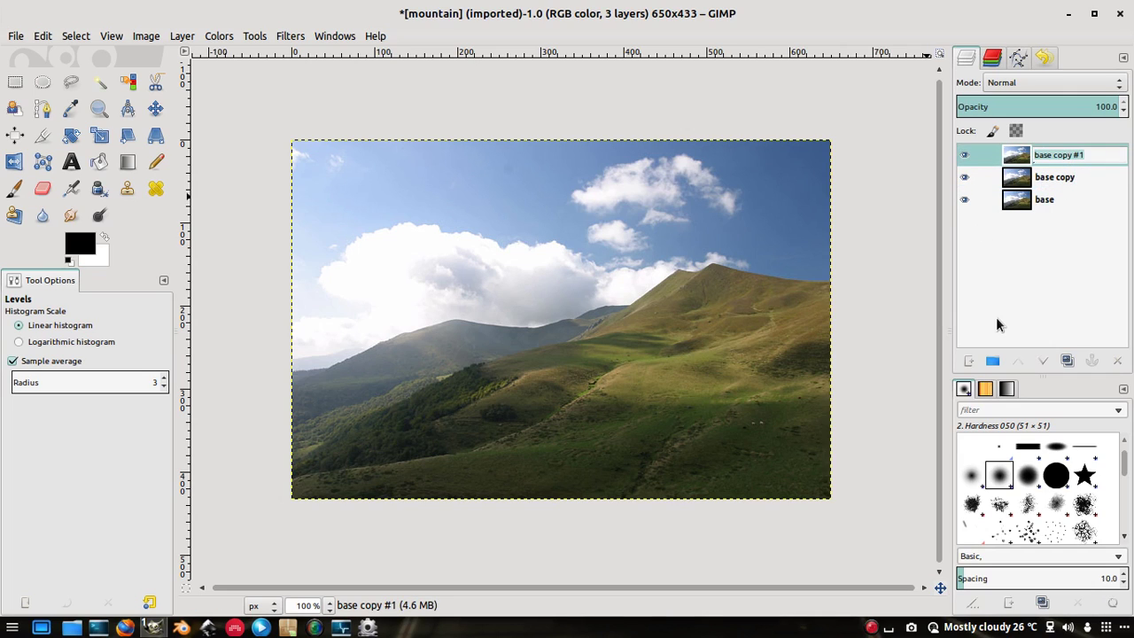
type("yrmp")
key("BackSpace")
key("BackSpace")
key("BackSpace")
key("BackSpace")
type("yemp")
key("Left")
key("Left")
key("BackSpace")
type("t")
key("Return")
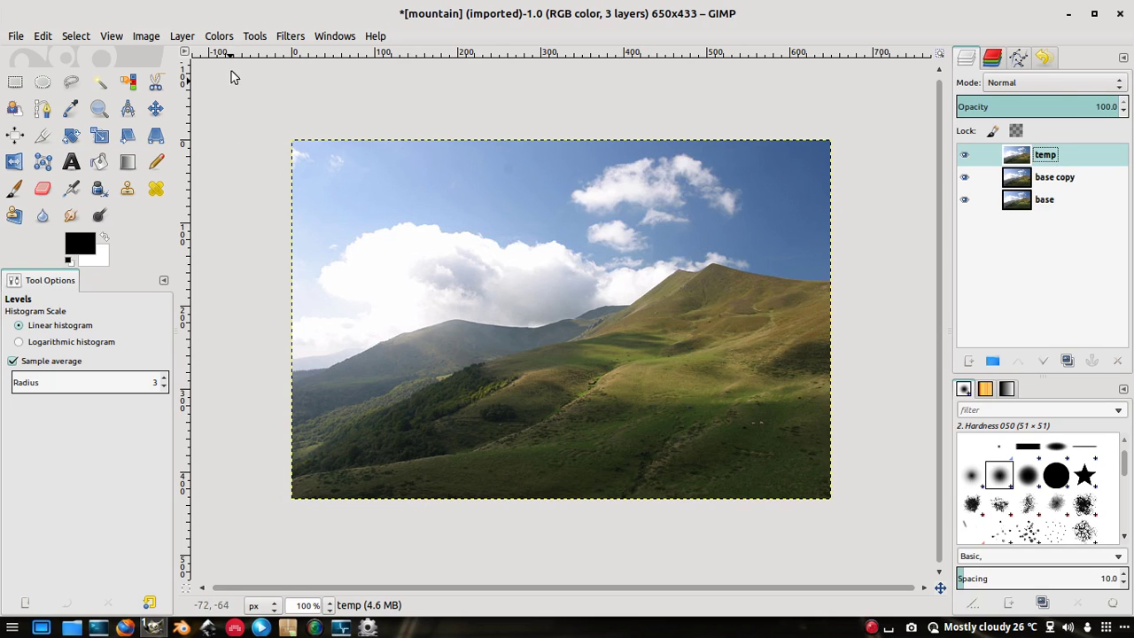
left_click(221, 36)
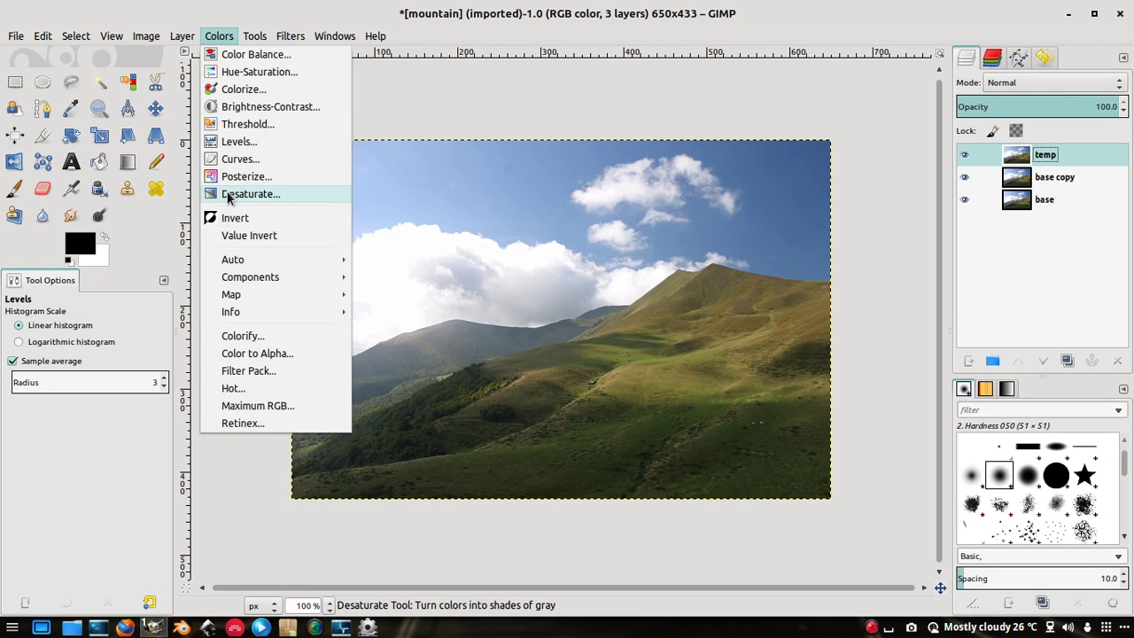
Desaturate the temp layer, comparing Luminosity and Average grayscale previews
left_click(229, 194)
left_click_drag(926, 136, 959, 162)
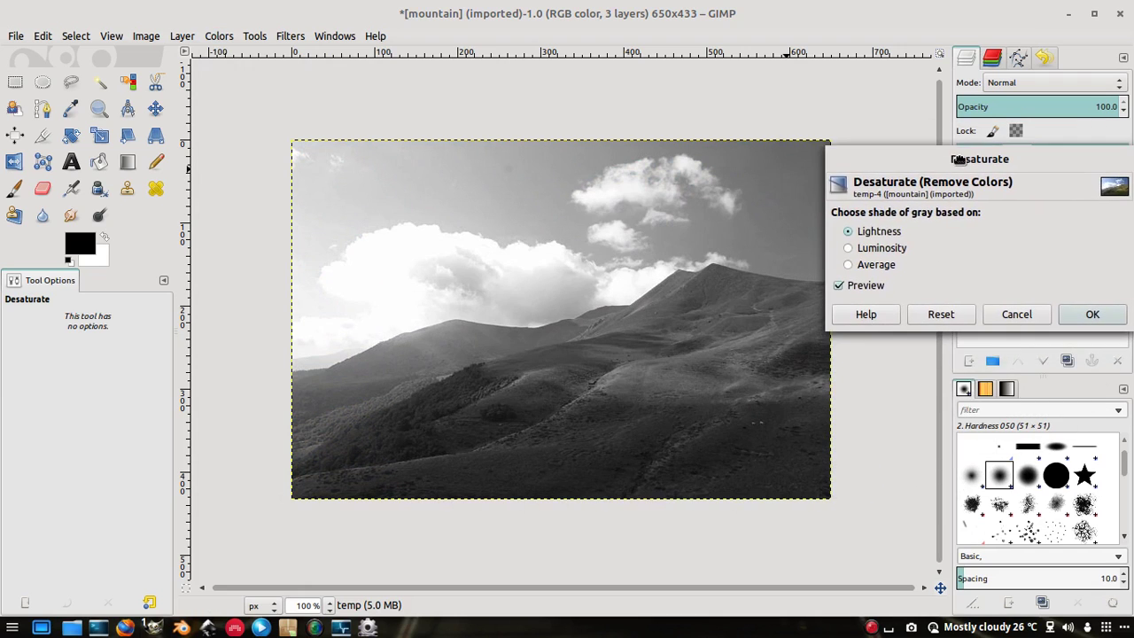
left_click_drag(958, 206, 524, 147)
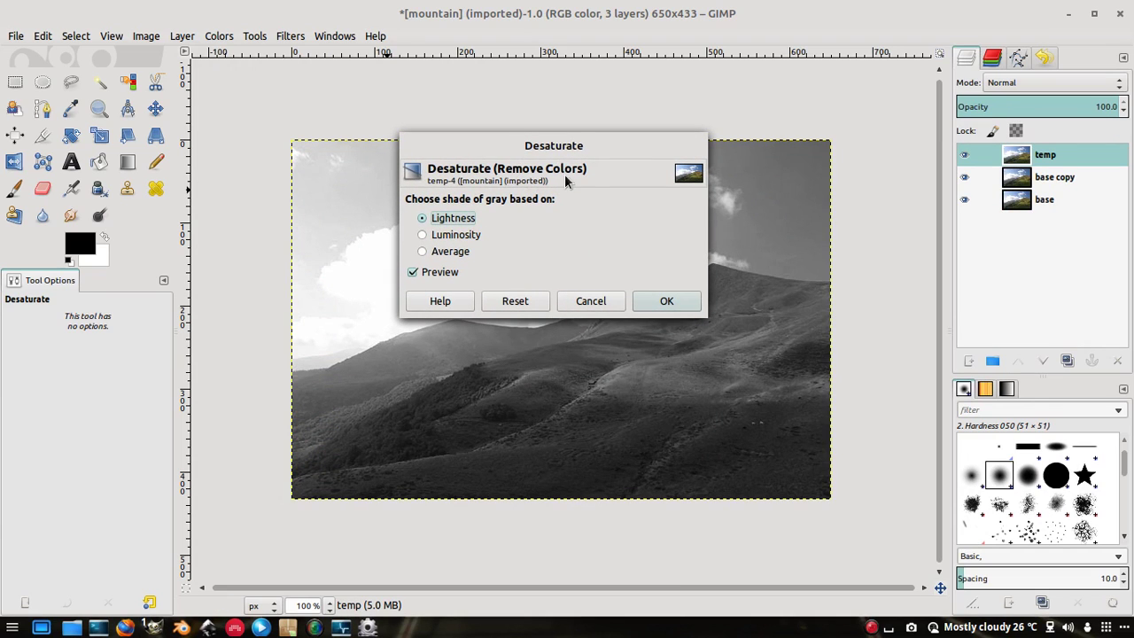
left_click_drag(562, 143, 576, 152)
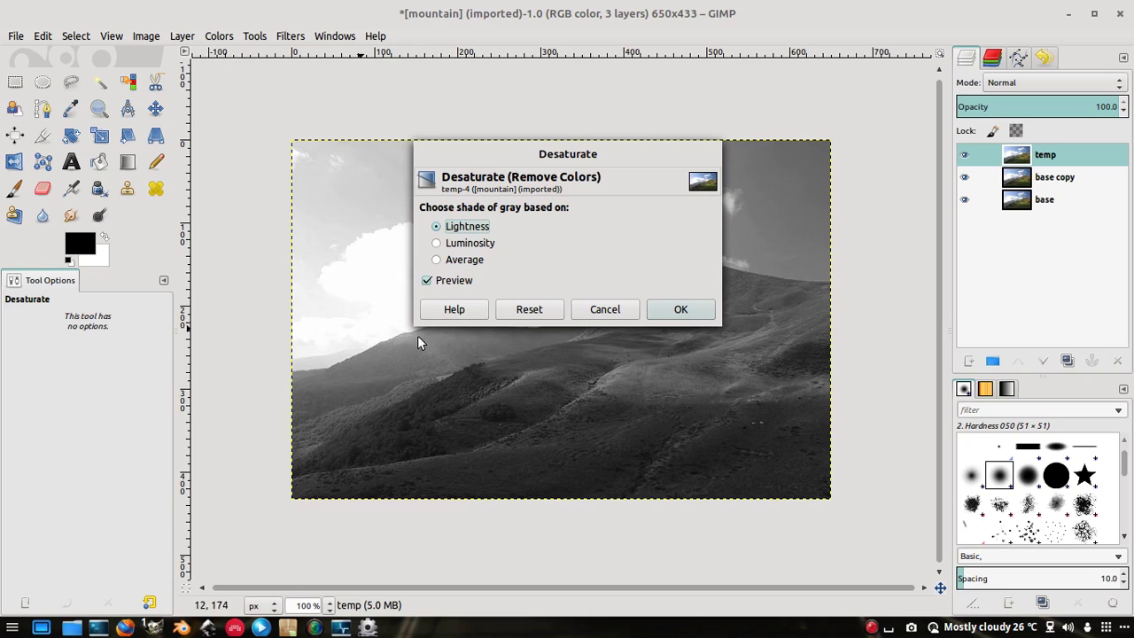
mouse_move(546, 152)
left_mouse_down()
mouse_move(748, 165)
mouse_move(528, 107)
mouse_move(575, 132)
mouse_move(526, 144)
mouse_move(542, 159)
left_mouse_up()
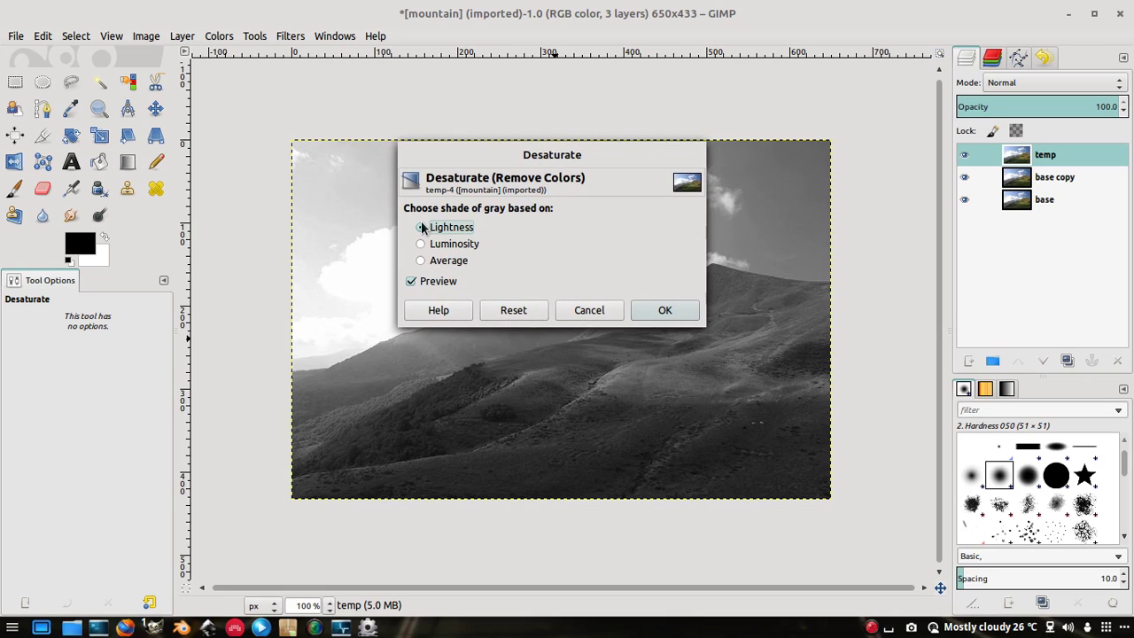
left_click(454, 247)
mouse_move(567, 151)
left_mouse_down()
mouse_move(961, 204)
mouse_move(534, 510)
mouse_move(611, 262)
mouse_move(676, 110)
mouse_move(607, 328)
mouse_move(567, 202)
mouse_move(599, 155)
mouse_move(585, 158)
left_mouse_up()
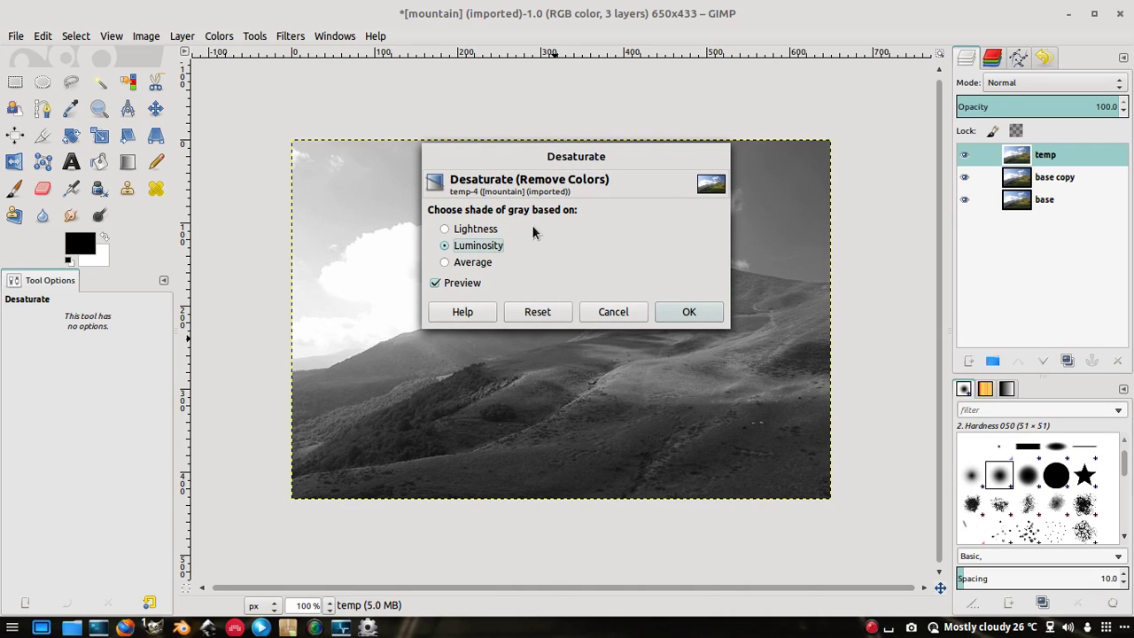
left_click(474, 261)
left_click(478, 248)
Try Average and Lightness, then apply Luminosity desaturation to temp
mouse_move(567, 159)
left_mouse_down()
mouse_move(860, 252)
mouse_move(495, 307)
mouse_move(552, 173)
left_mouse_up()
left_click(455, 280)
left_click(447, 248)
left_click_drag(535, 177, 540, 200)
left_click(466, 262)
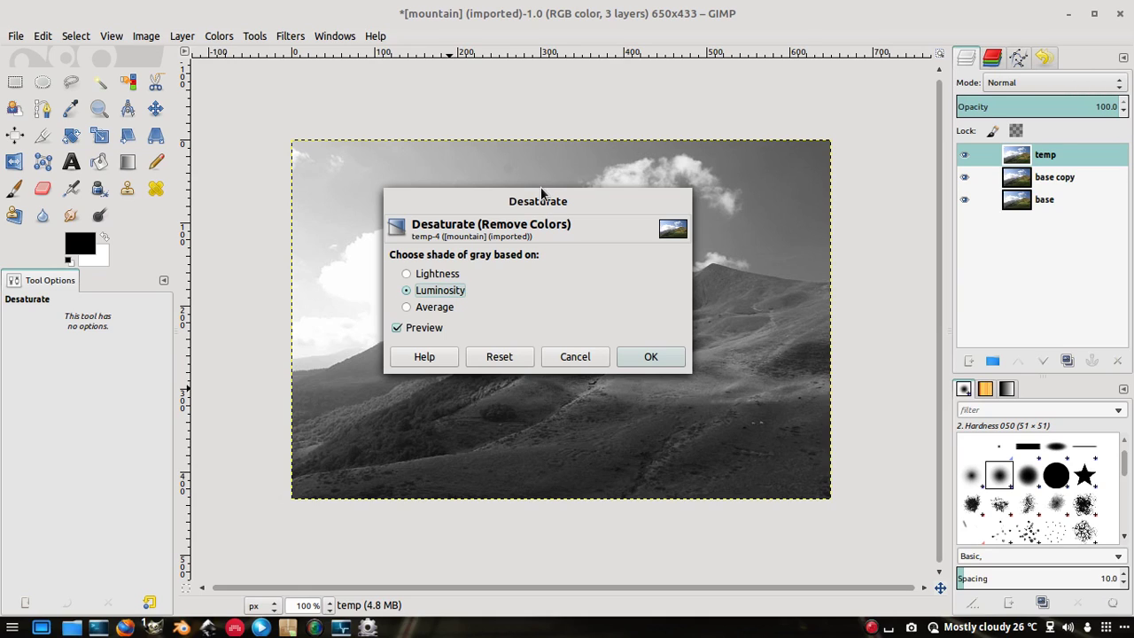
left_click(656, 357)
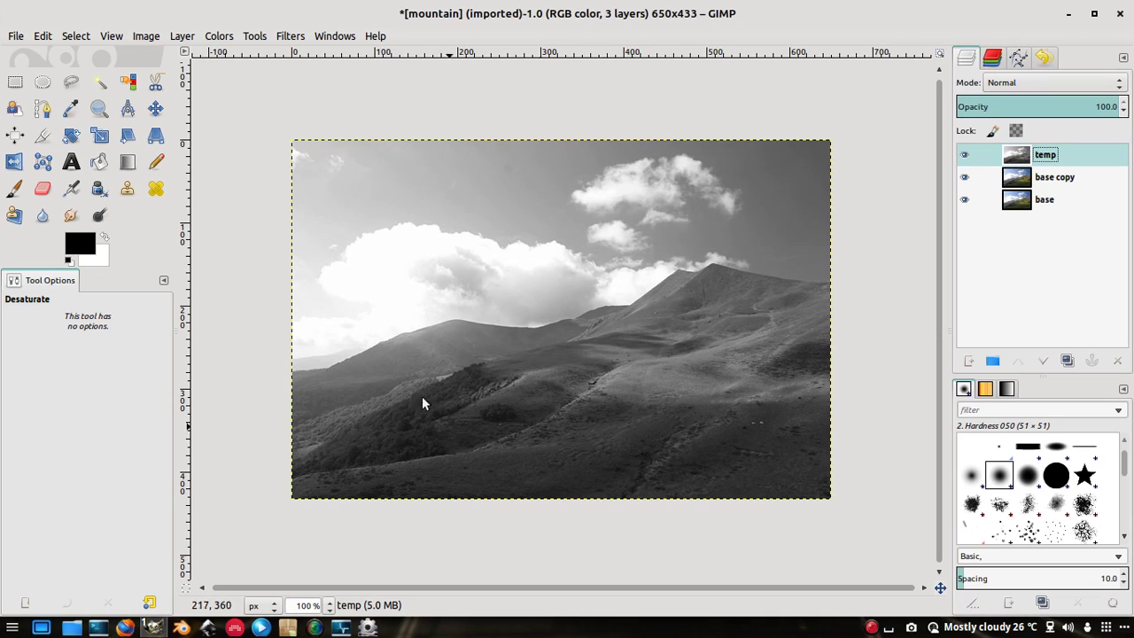
Zoom in and out to inspect the grayscale image, then show its Channels list
scroll(593, 332, "up", 3)
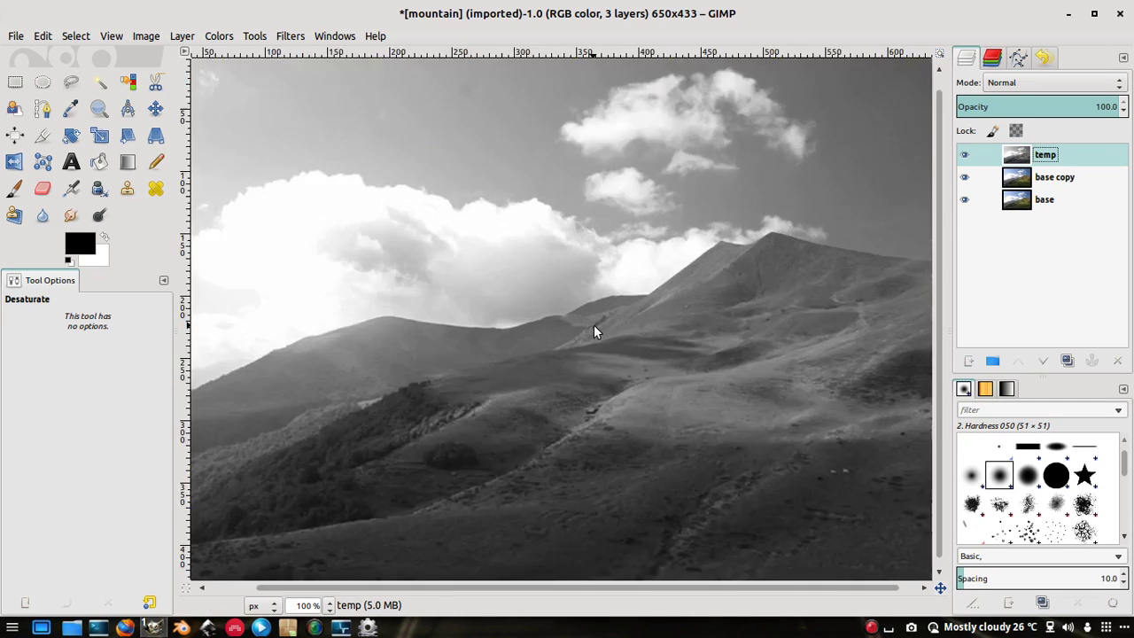
scroll(594, 332, "down", 1)
scroll(593, 332, "down", 2)
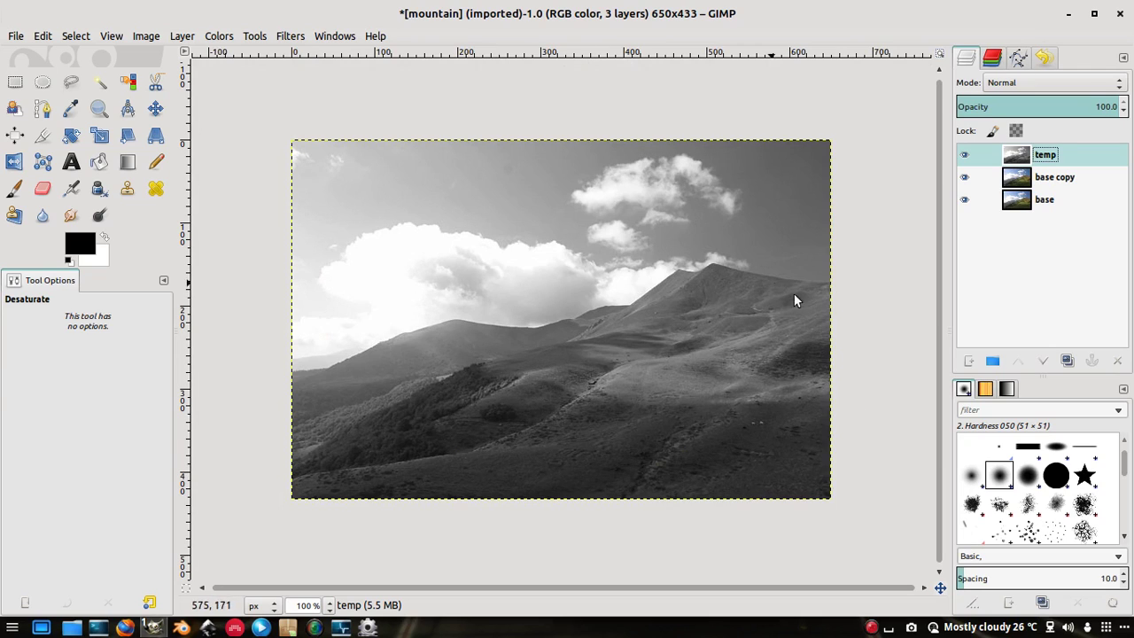
left_click(992, 58)
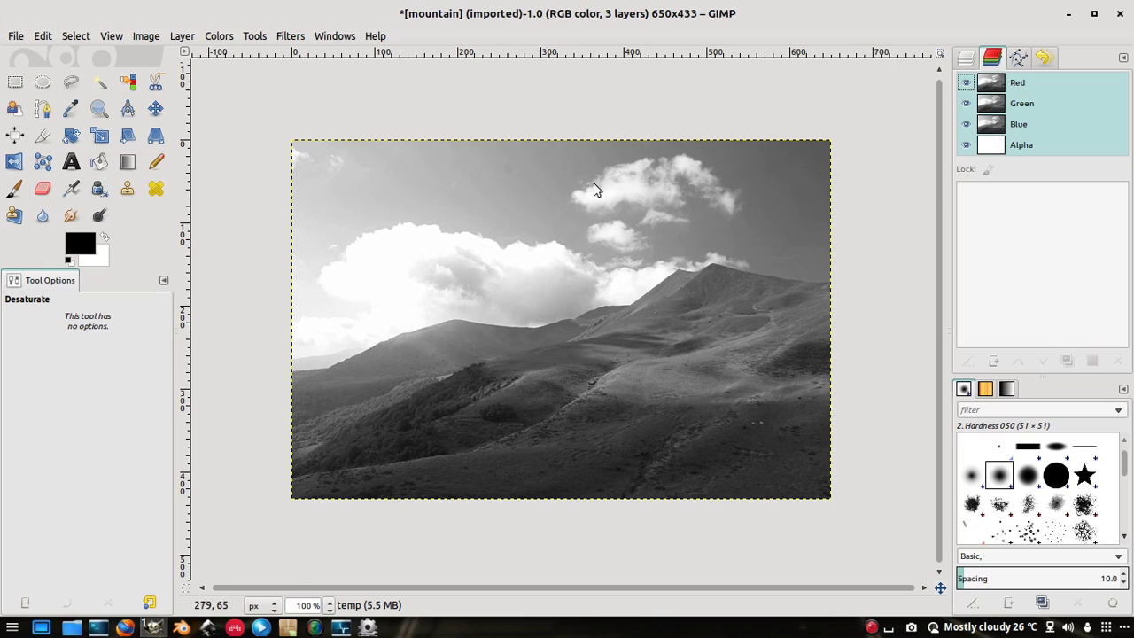
left_click(966, 58)
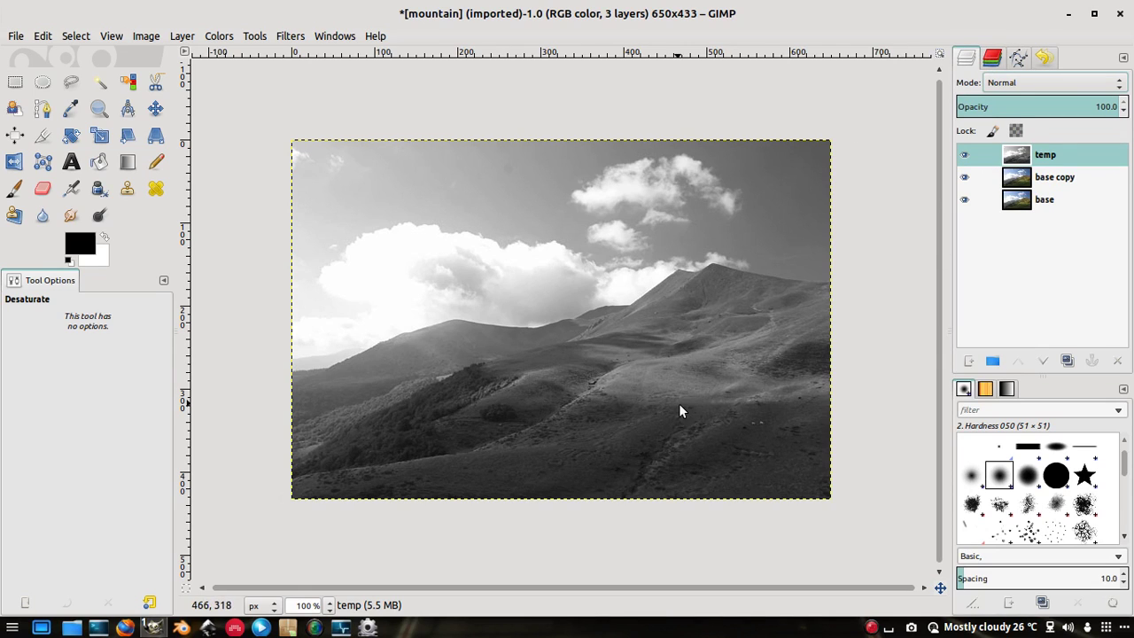
left_click(992, 60)
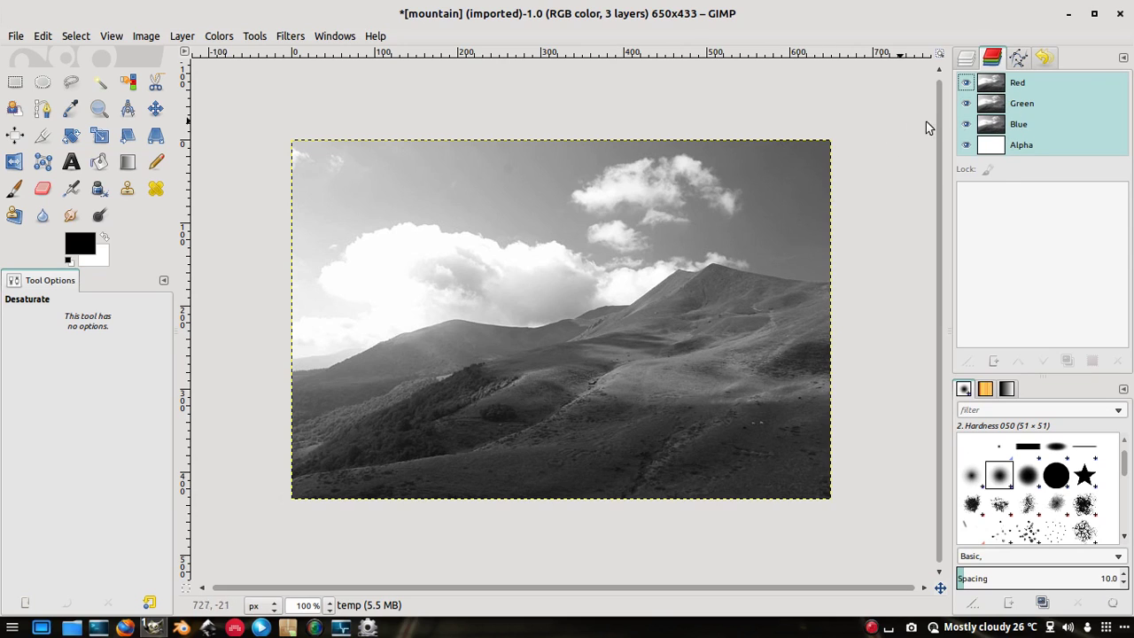
left_click(966, 59)
left_click(1038, 180)
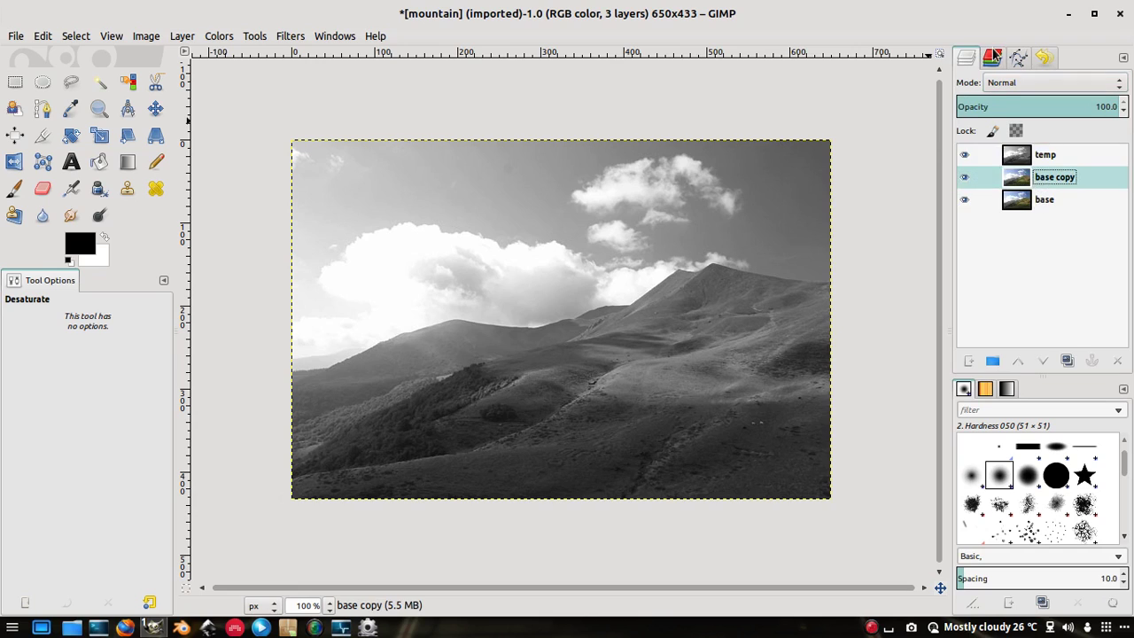
left_click(992, 58)
left_click(967, 59)
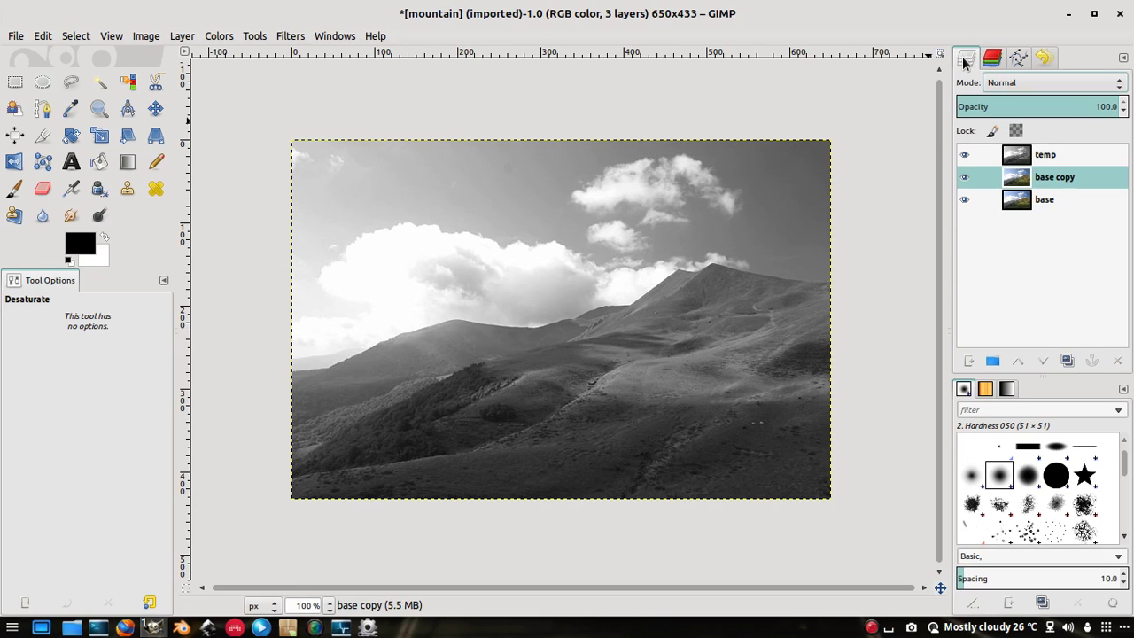
left_click(1018, 156)
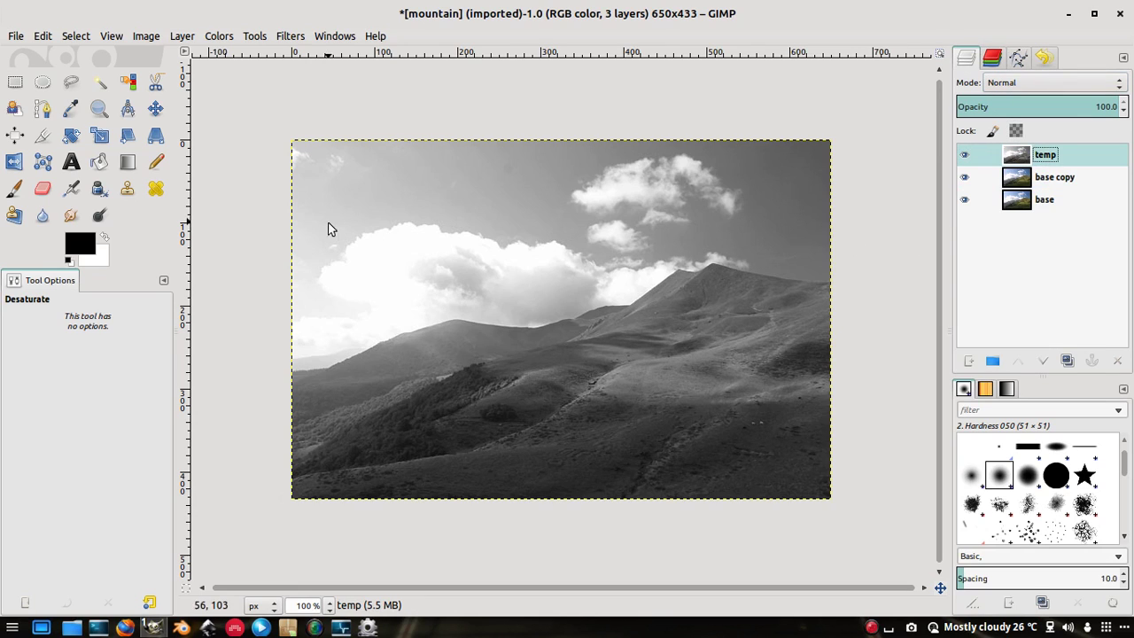
left_click(965, 155)
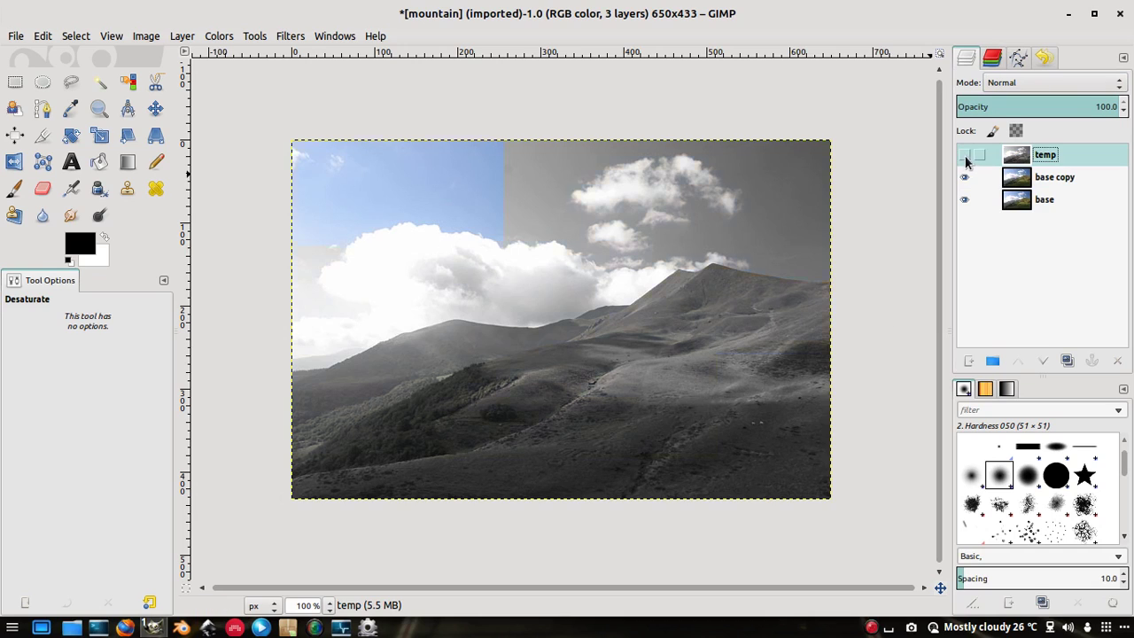
left_click(992, 58)
left_click(966, 58)
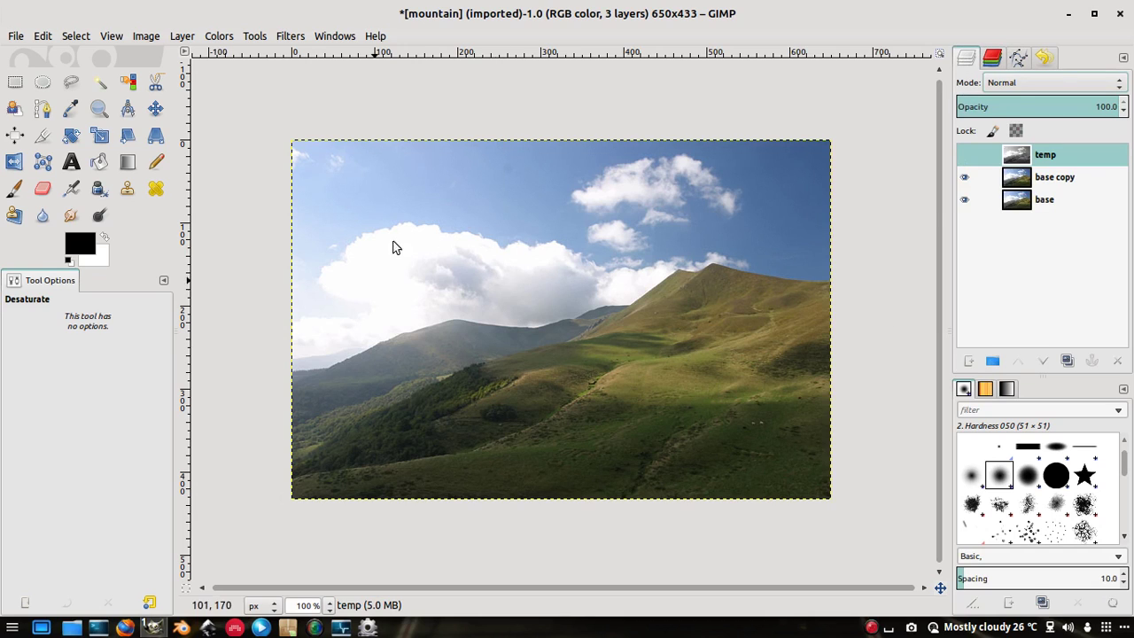
left_click(965, 155)
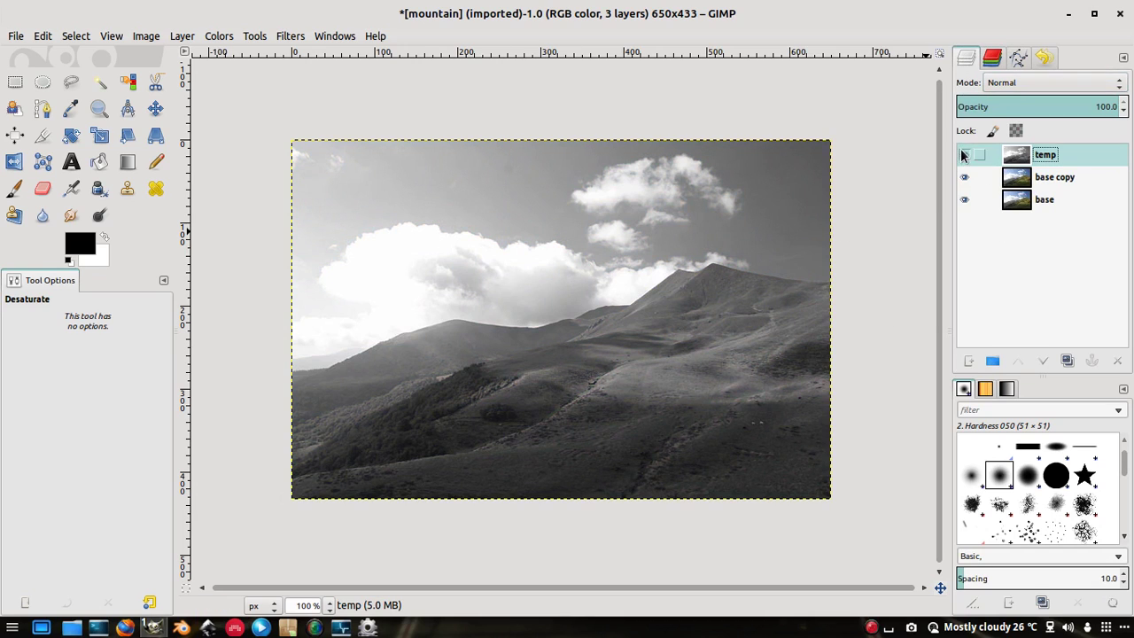
left_click(991, 58)
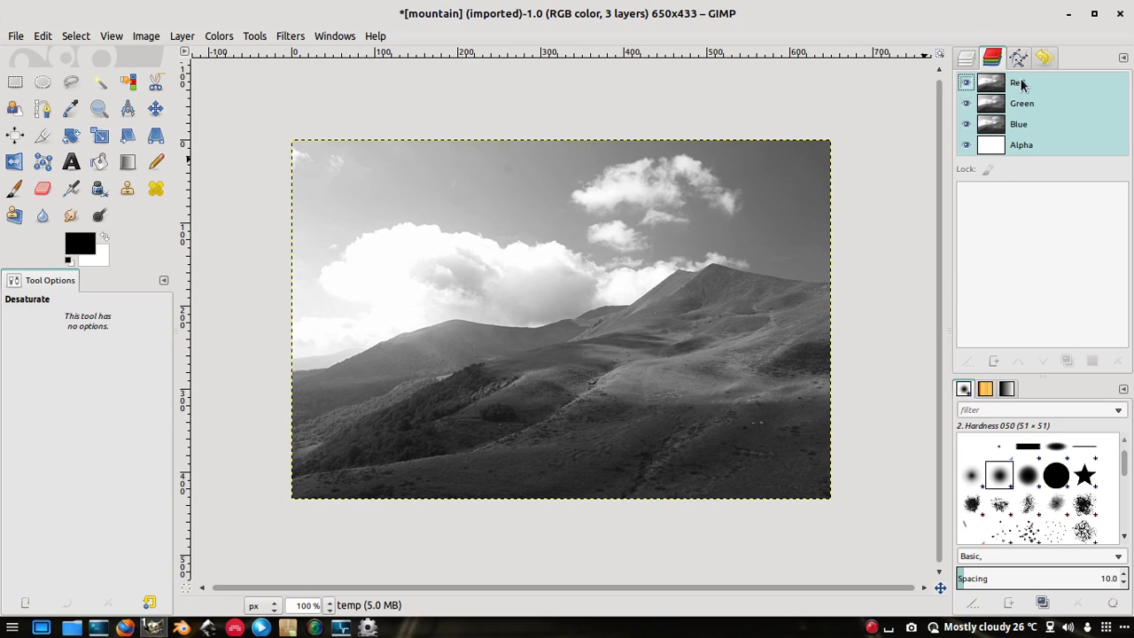
Duplicate the Red channel into a new 'Red Channel Copy' channel and reactivate Red
left_click_drag(1019, 83, 992, 189)
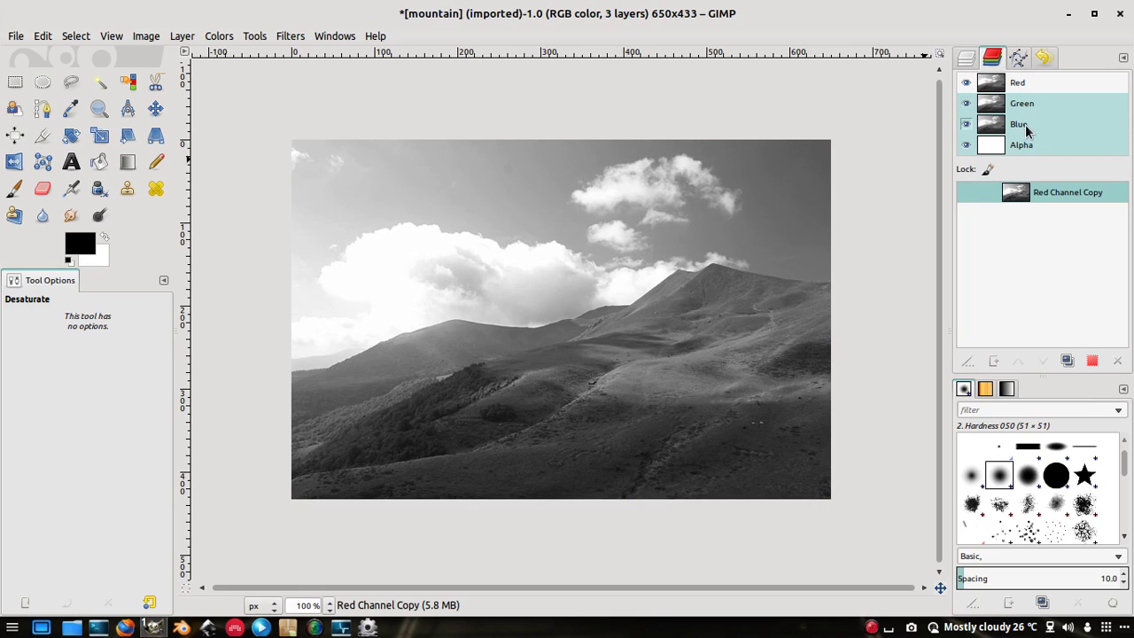
left_click(1096, 83)
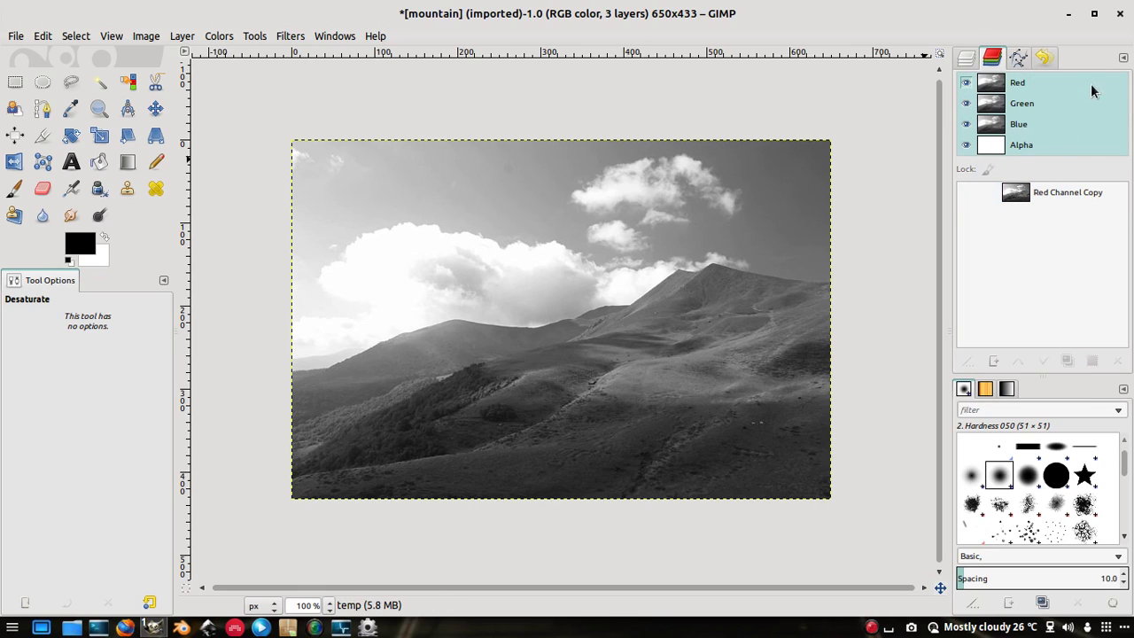
double_click(1049, 190)
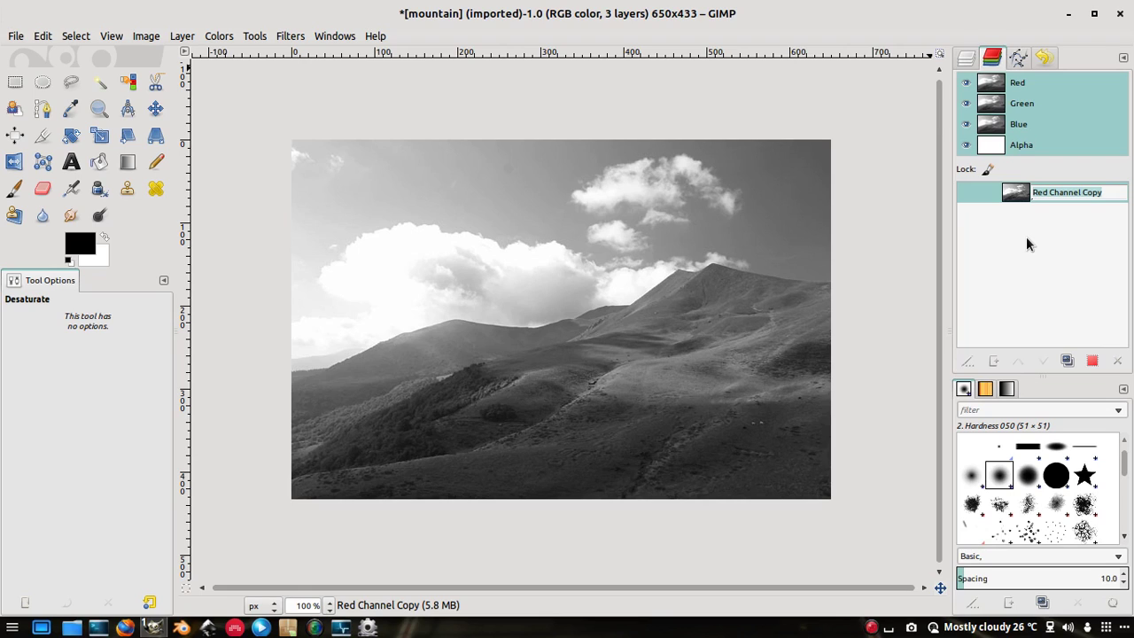
Name the copied red channel 'L'
type("L")
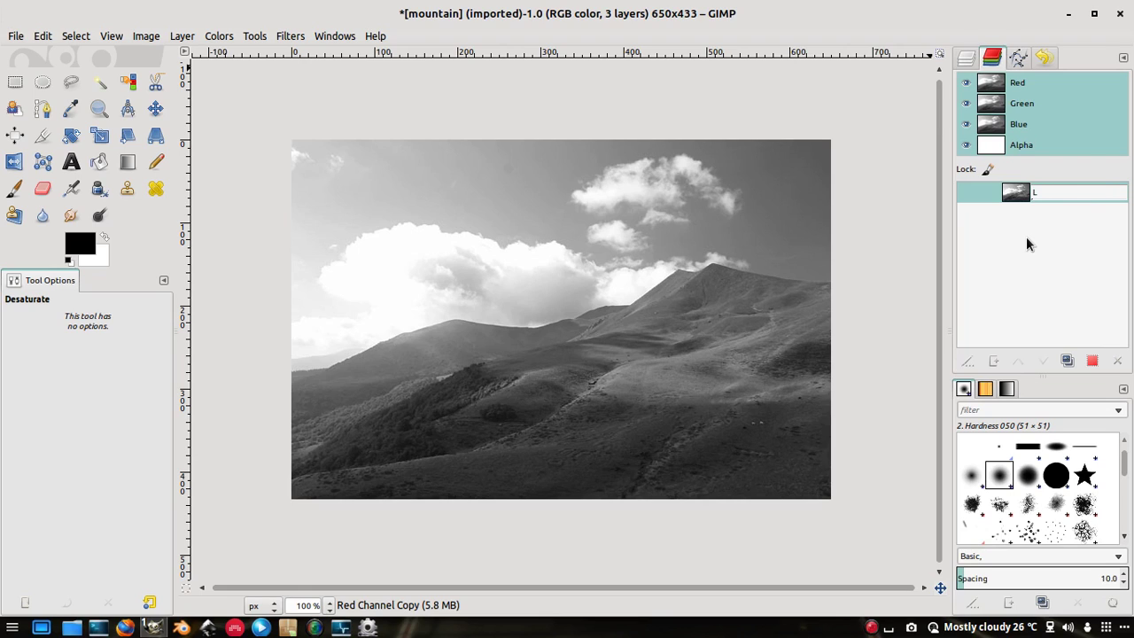
key("Return")
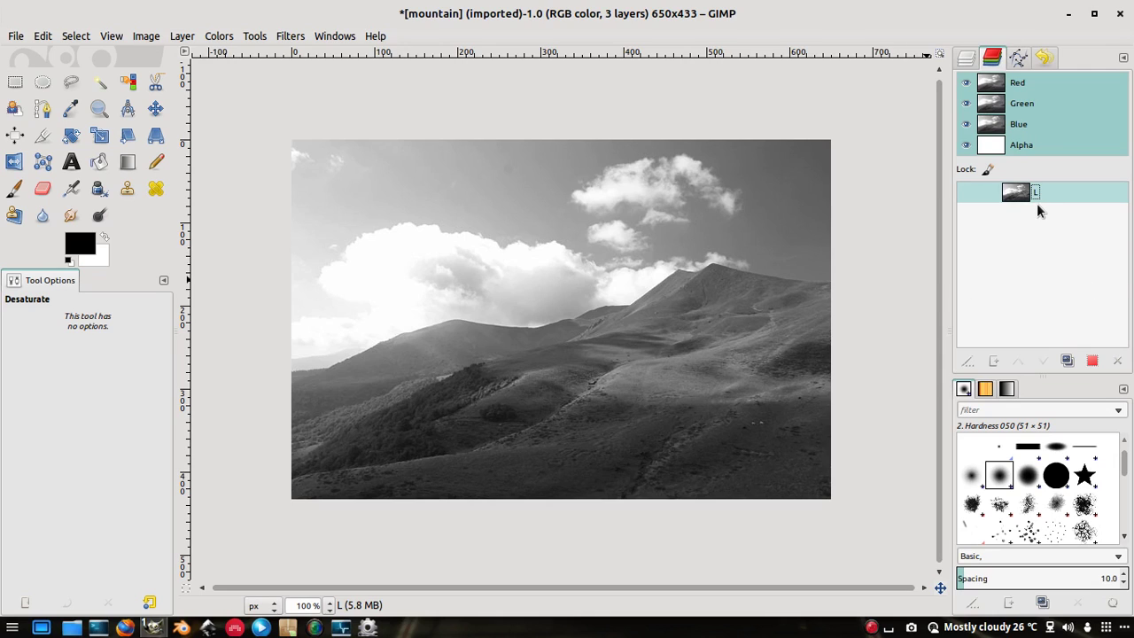
Select the whole image, then subtract channel L from the selection
left_click(71, 36)
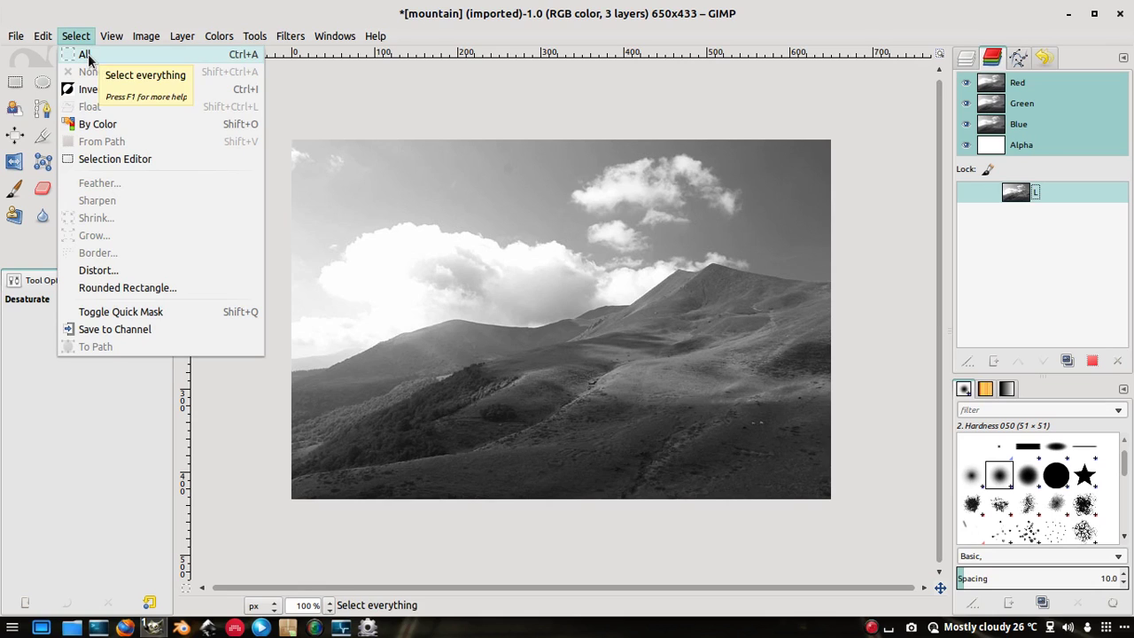
left_click(88, 54)
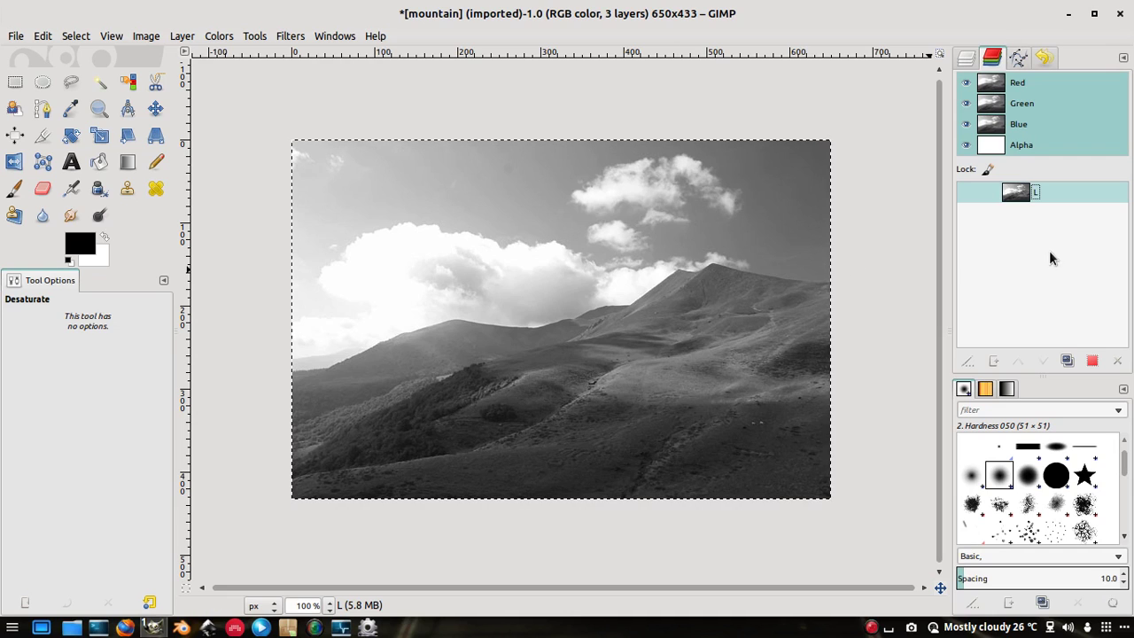
right_click(1033, 198)
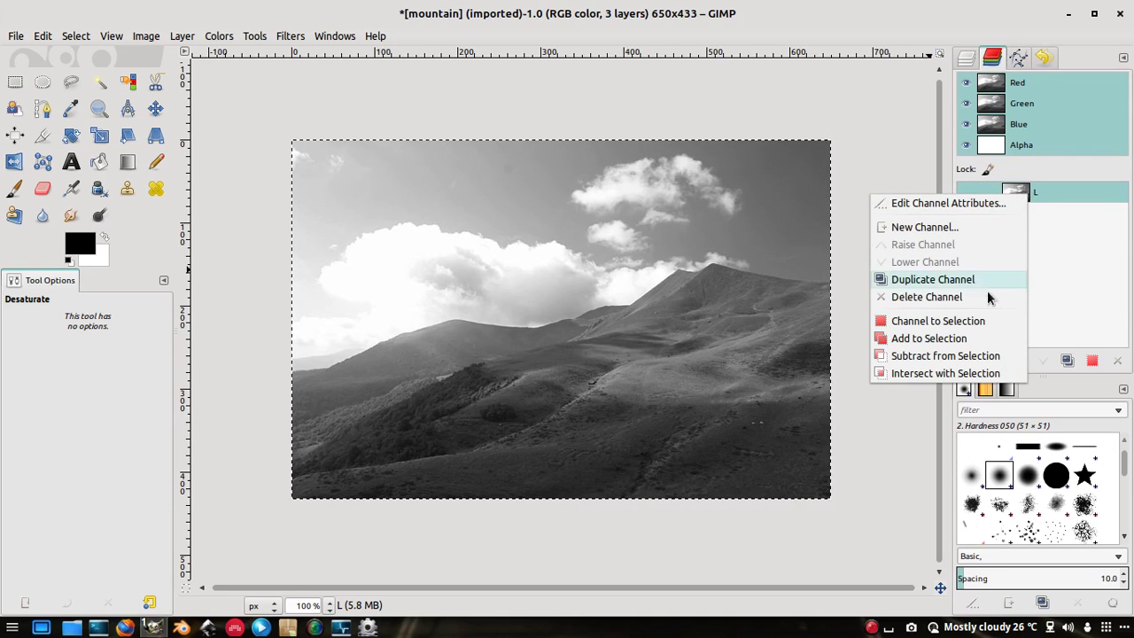
left_click(983, 354)
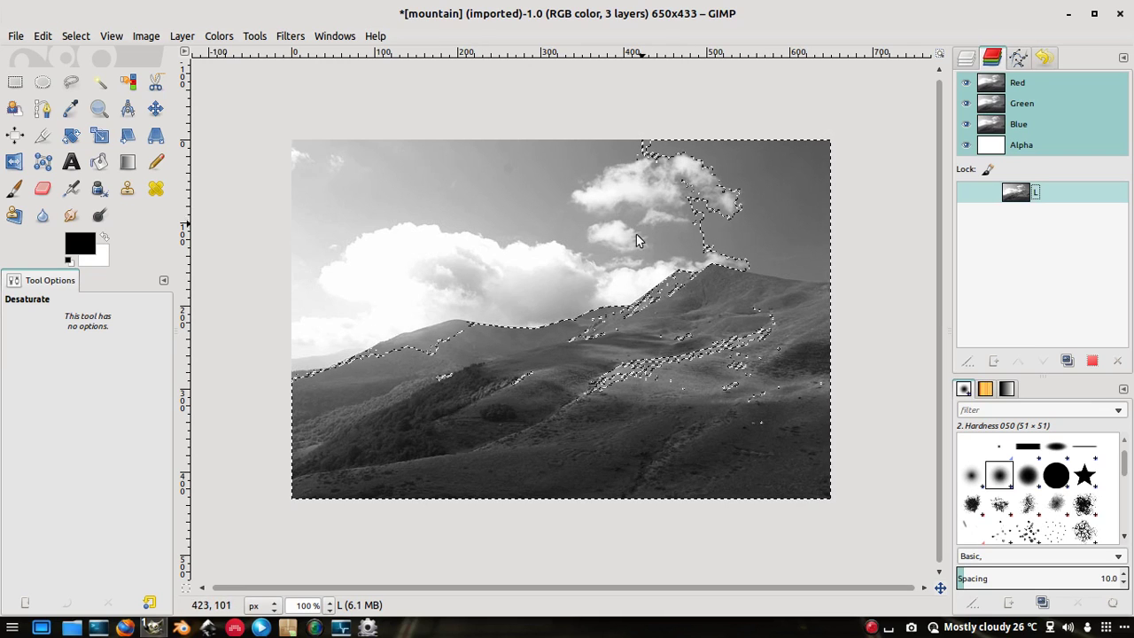
left_click(78, 37)
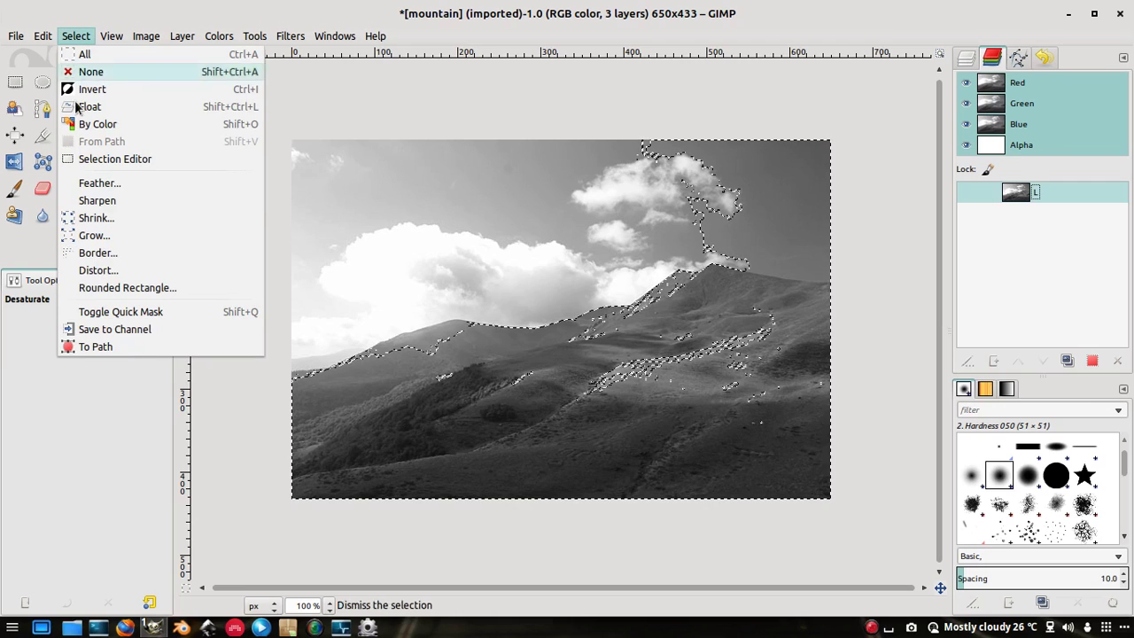
Save the selection to a new channel named 'D', then make channel L active
left_click(130, 333)
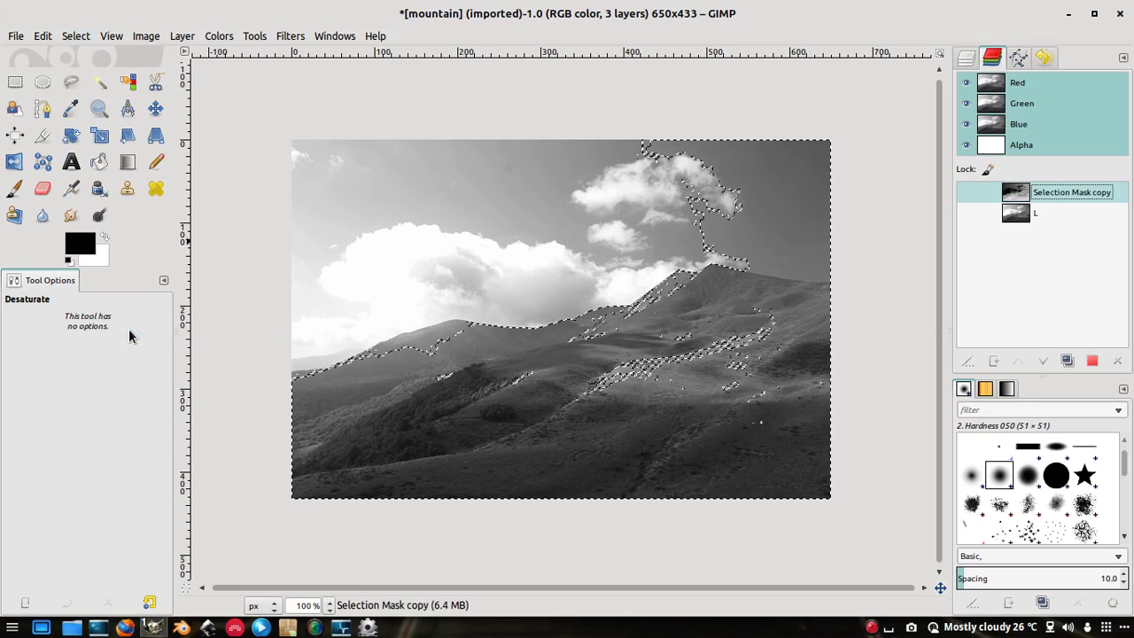
left_click(1051, 192)
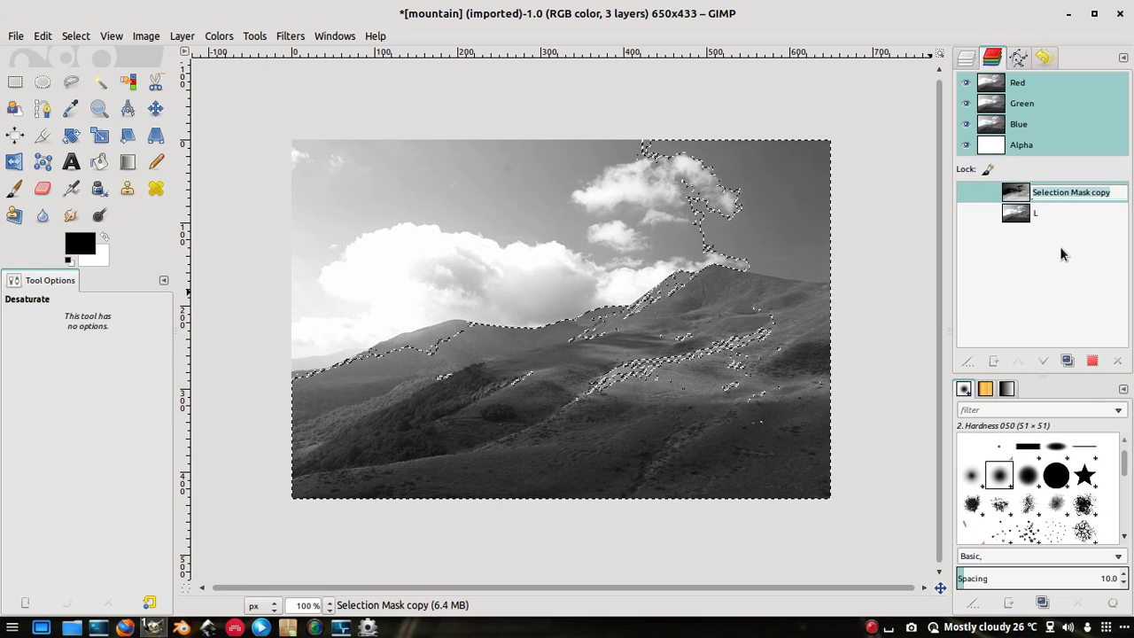
type("D")
key("Return")
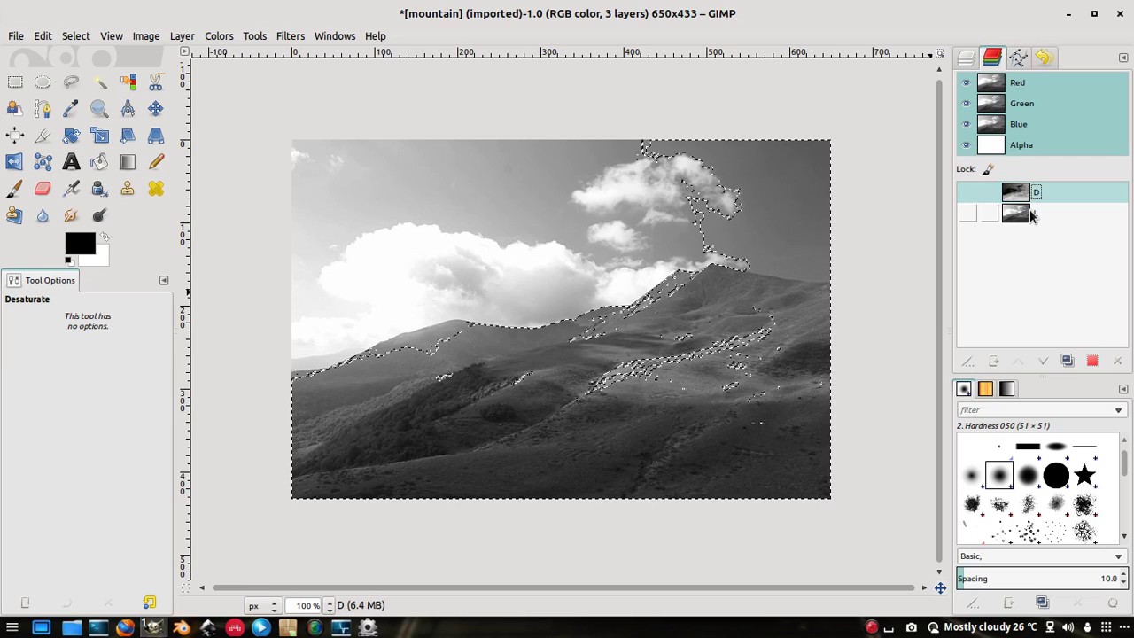
key("Down")
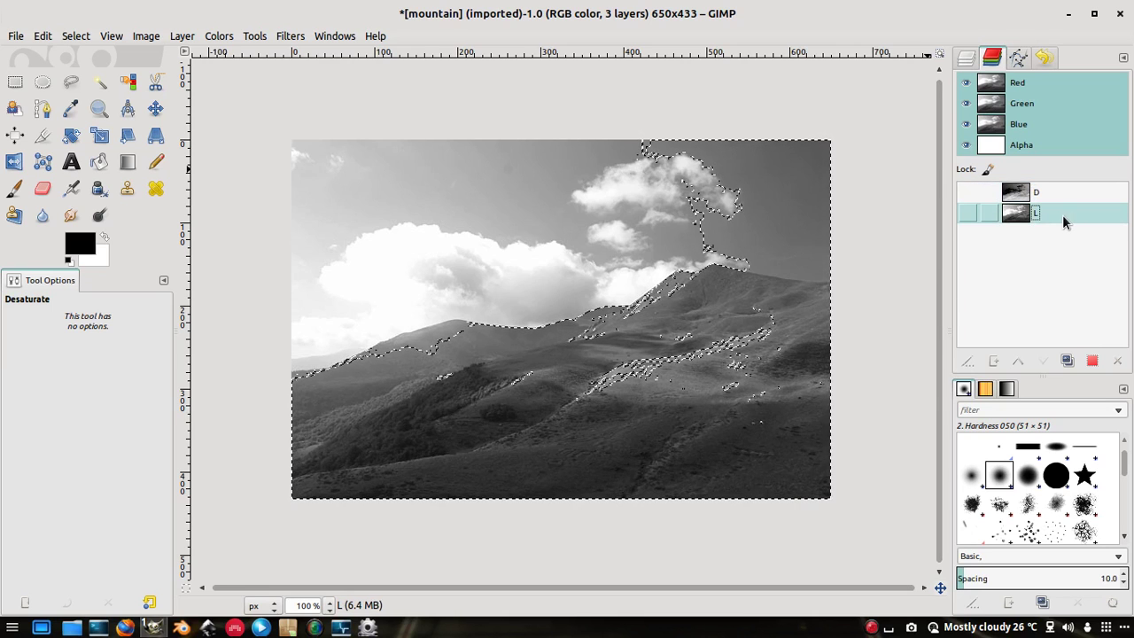
key("Up")
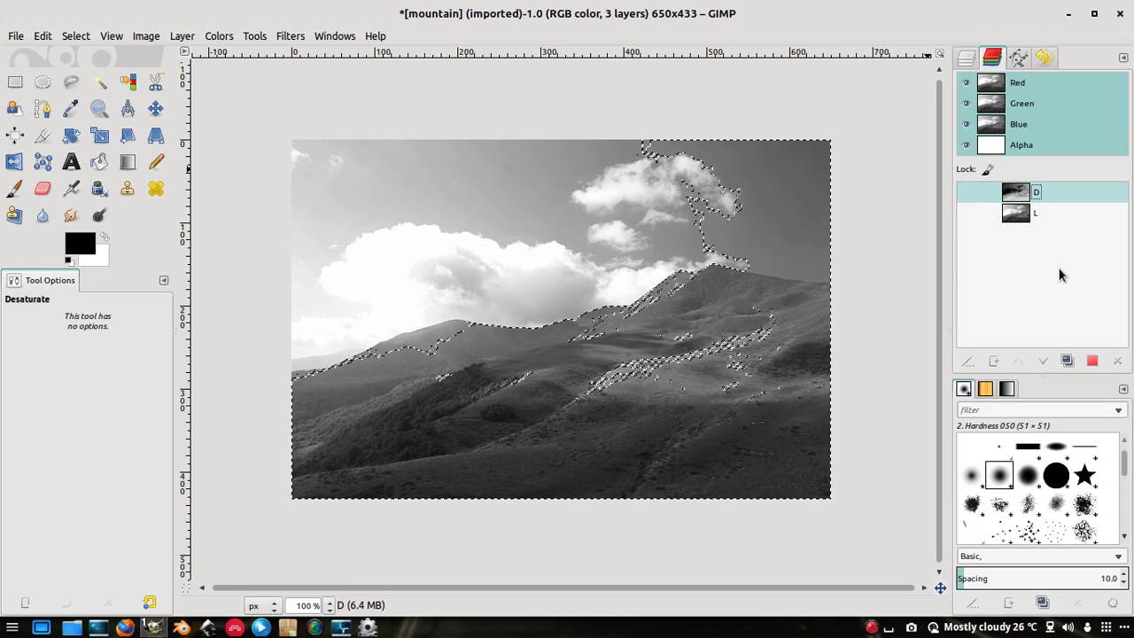
left_click(1040, 213)
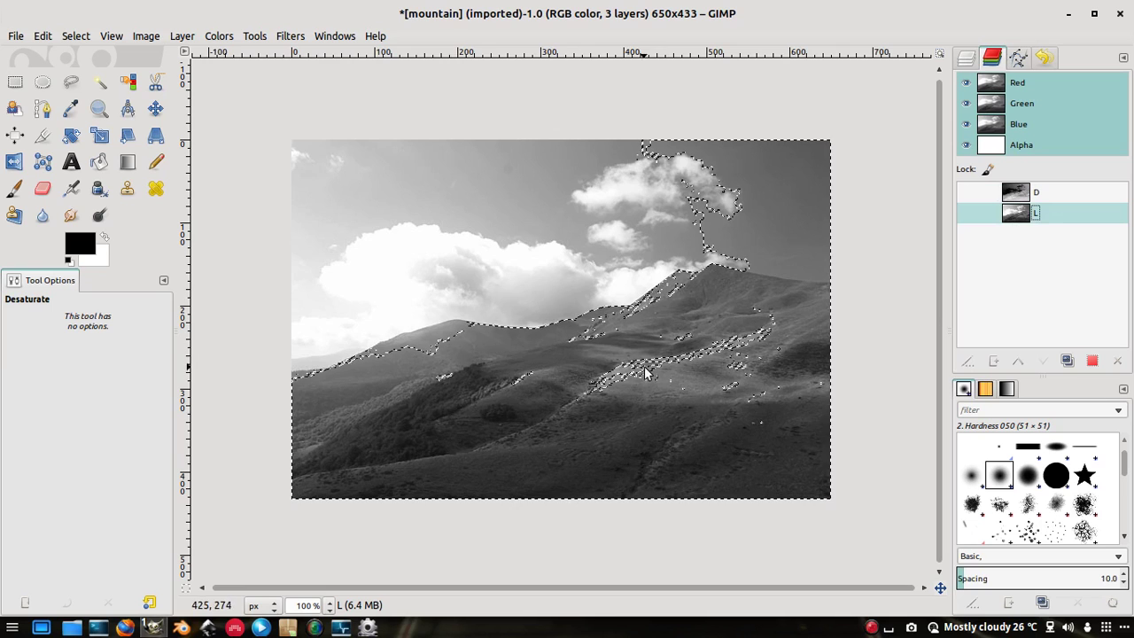
Subtract channel L from the selection and save it as channel 'DD'
right_click(1034, 216)
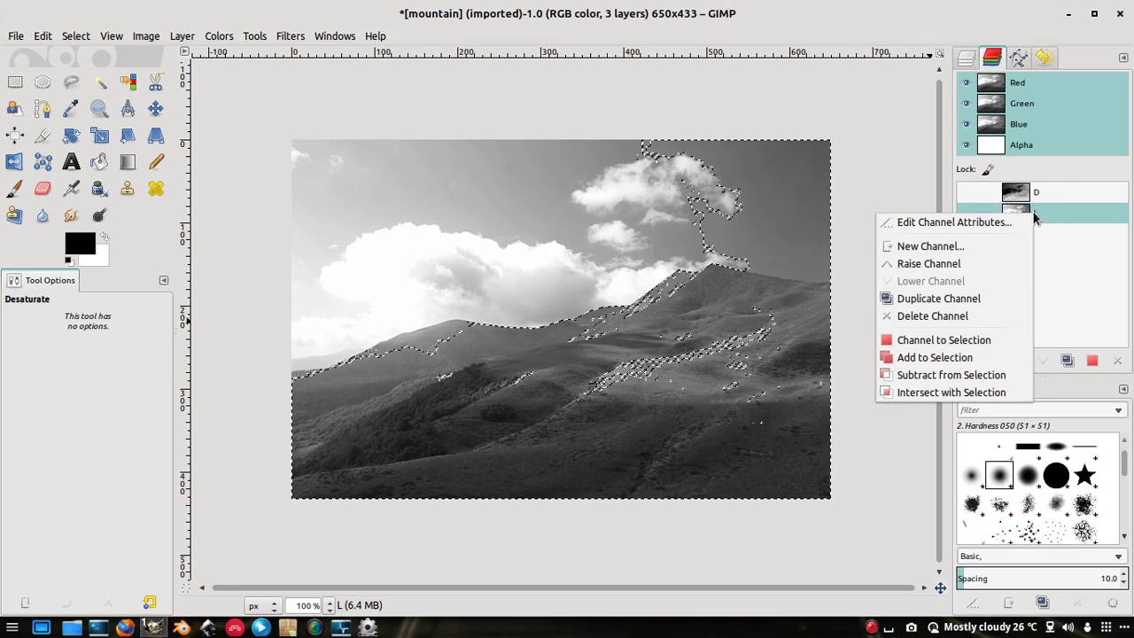
left_click(977, 376)
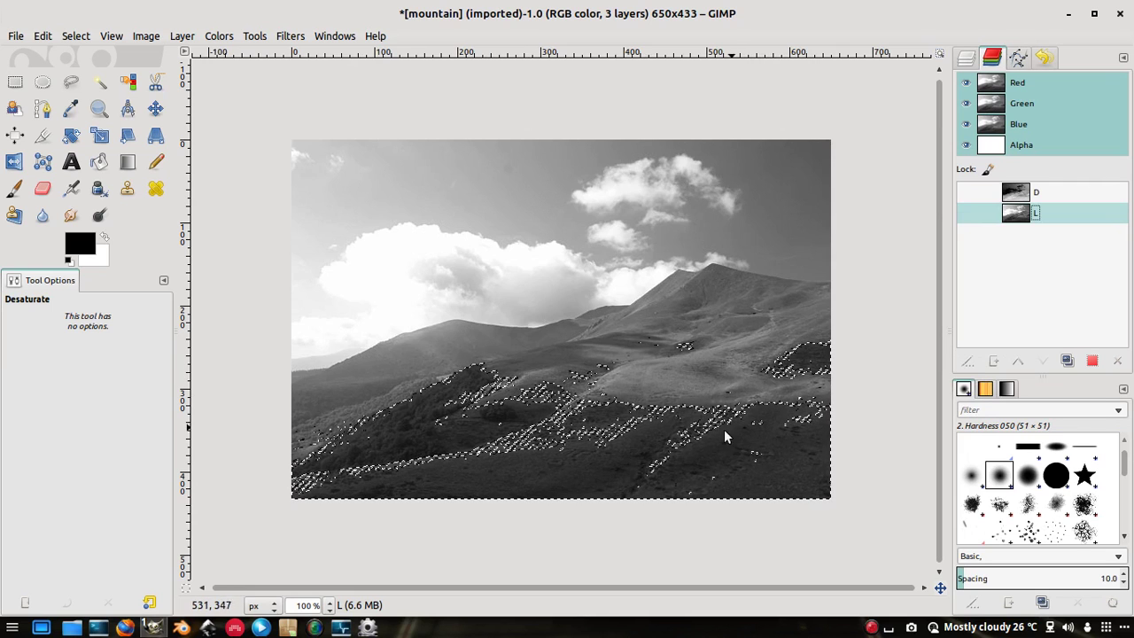
left_click(76, 35)
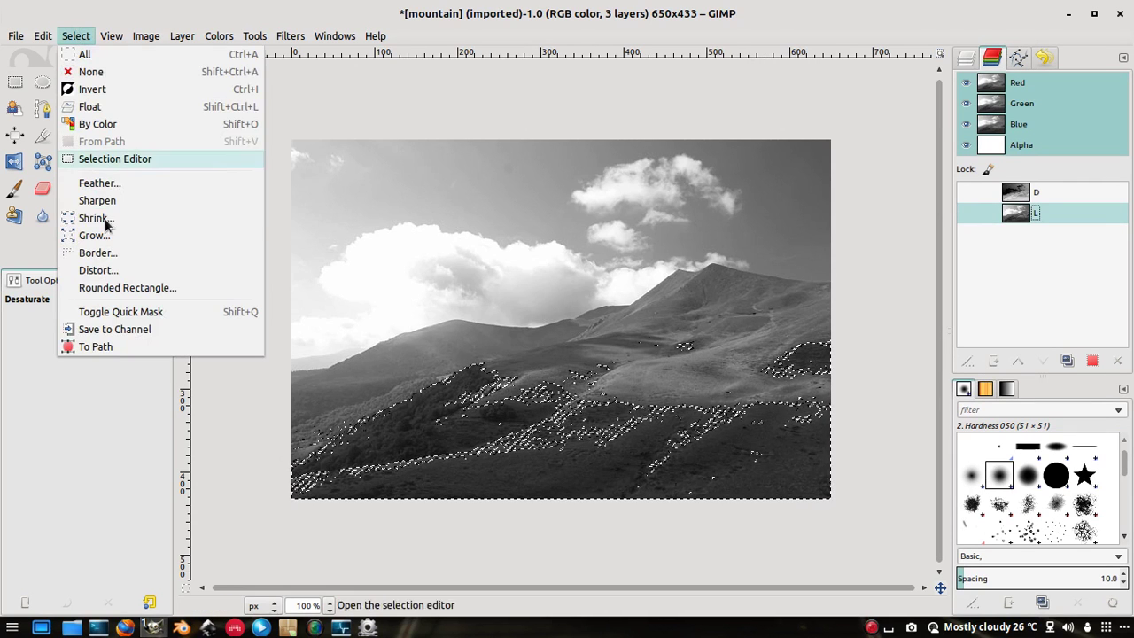
left_click(127, 330)
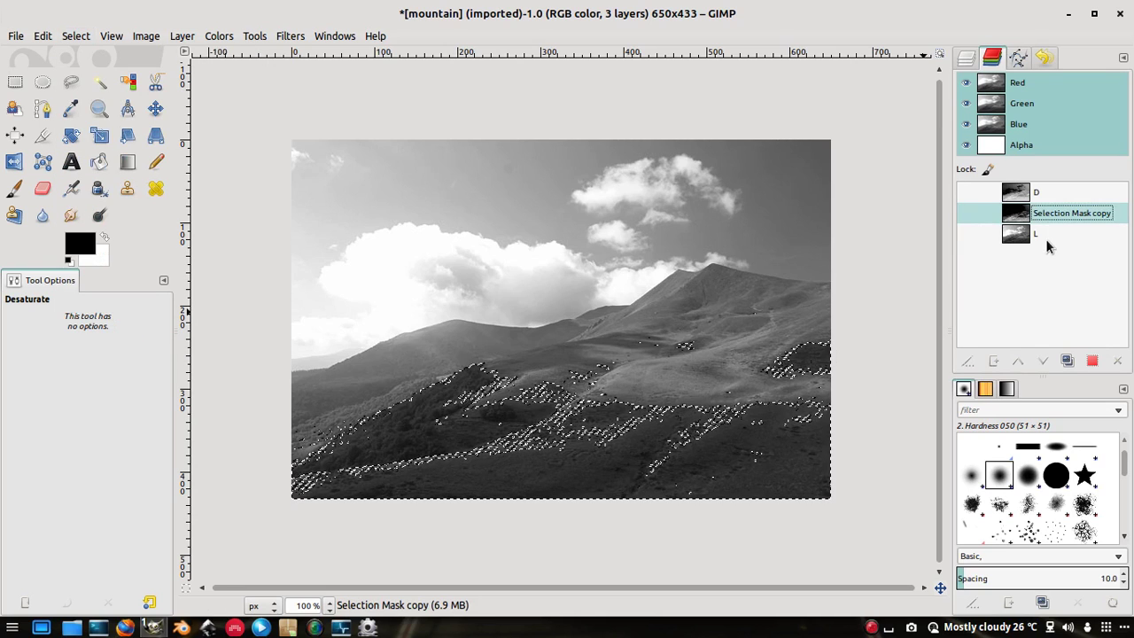
double_click(1073, 212)
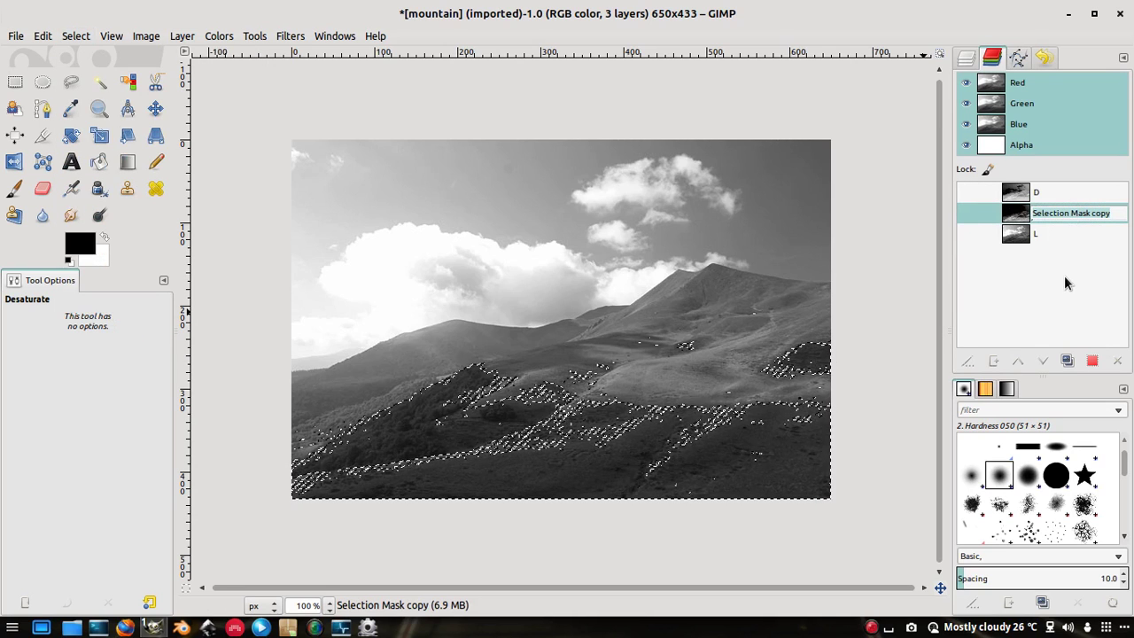
type("DD")
key("Return")
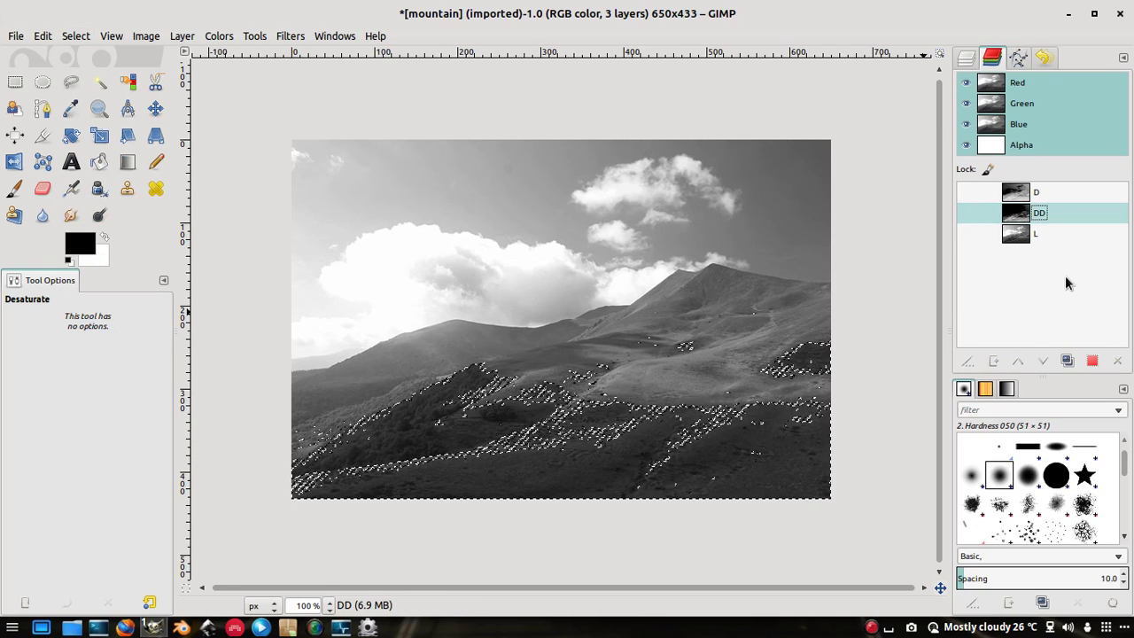
Subtract channel L again and save the result as channel 'DDD'
left_click(1045, 233)
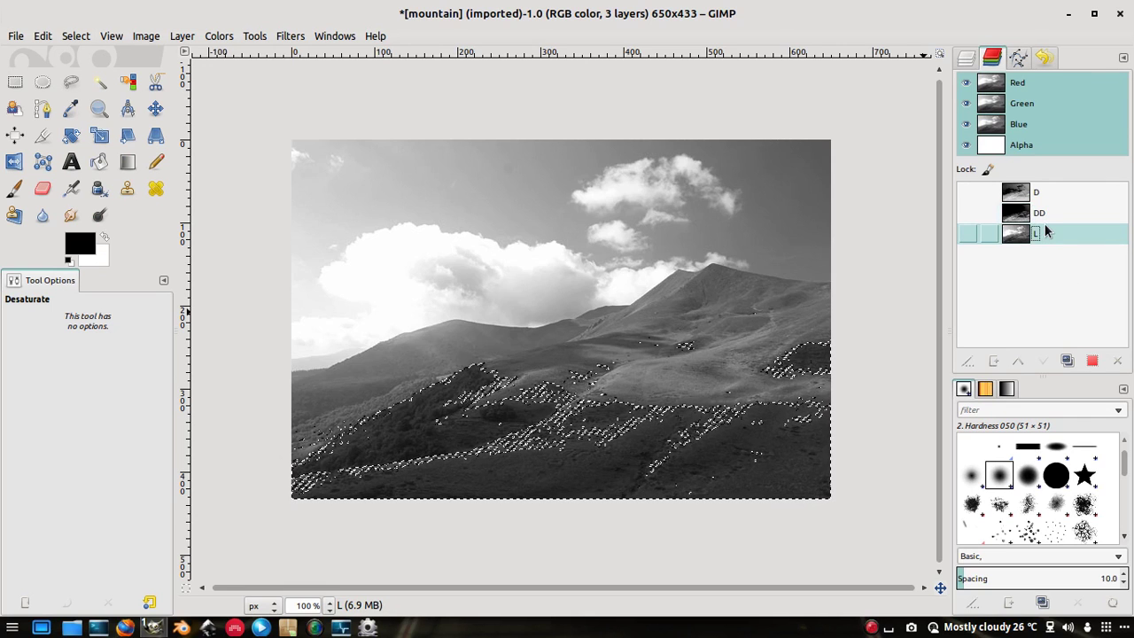
right_click(1043, 231)
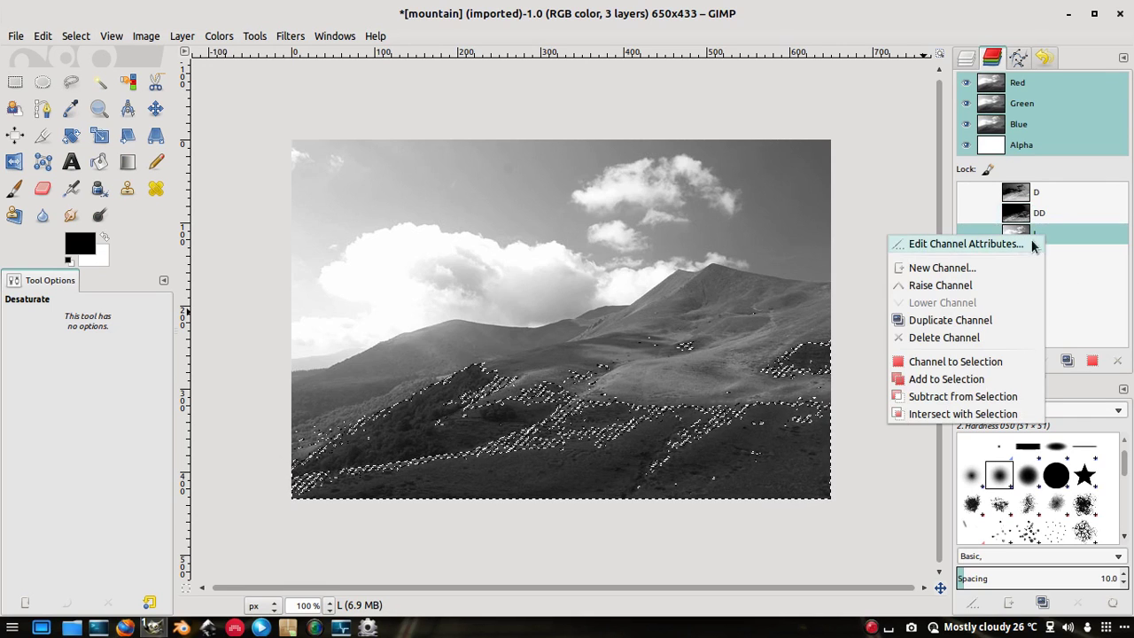
left_click(956, 398)
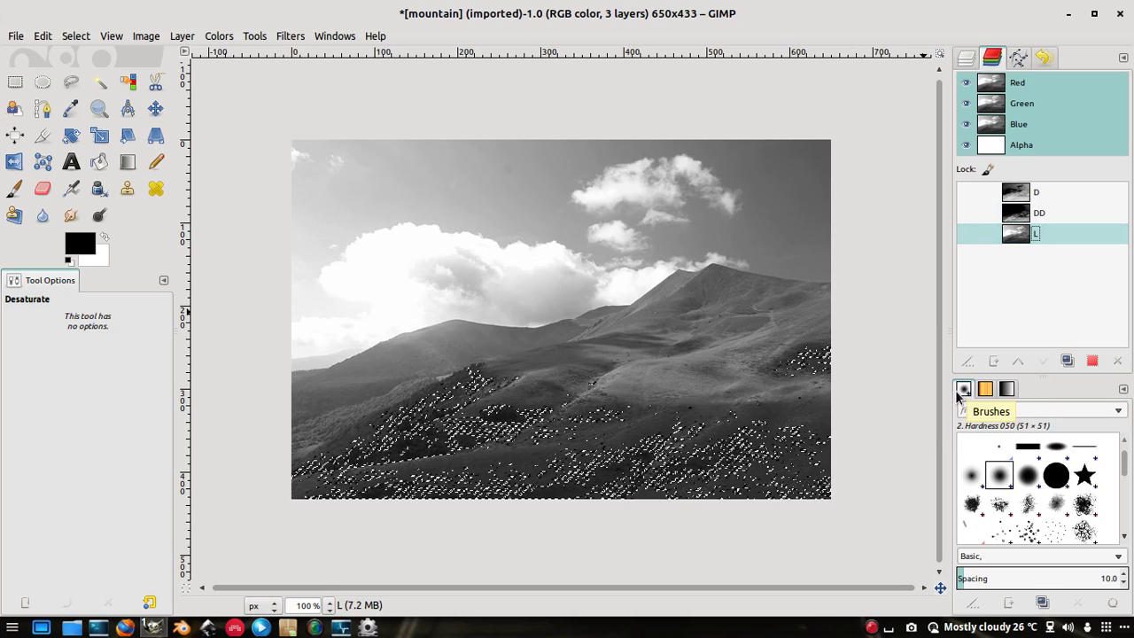
left_click(75, 36)
left_click(144, 331)
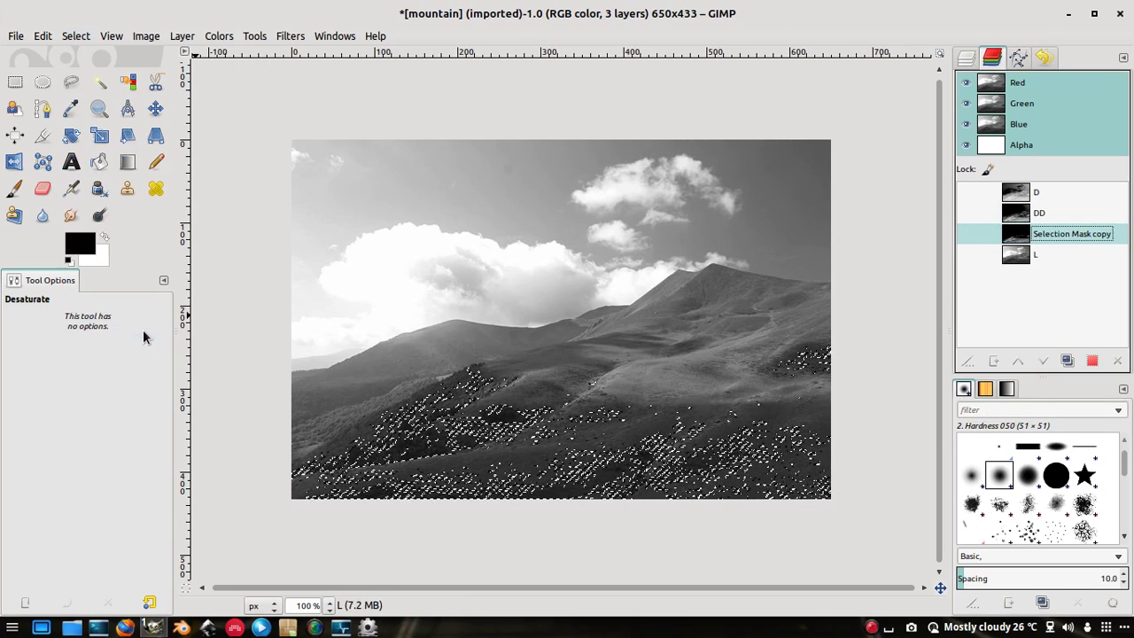
double_click(1052, 233)
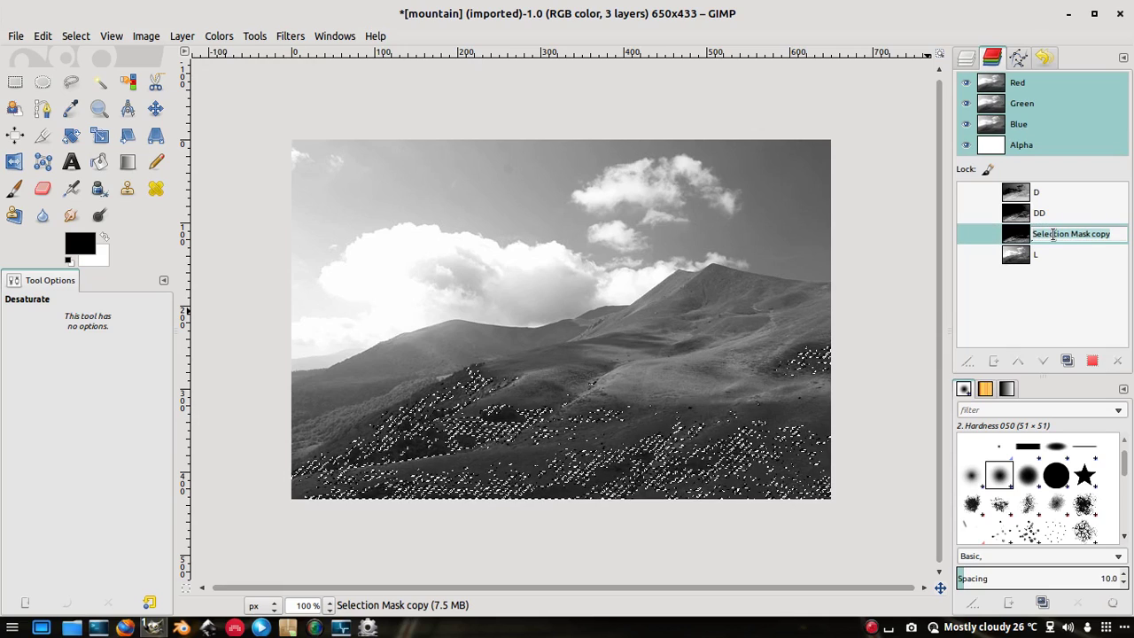
type("DDD")
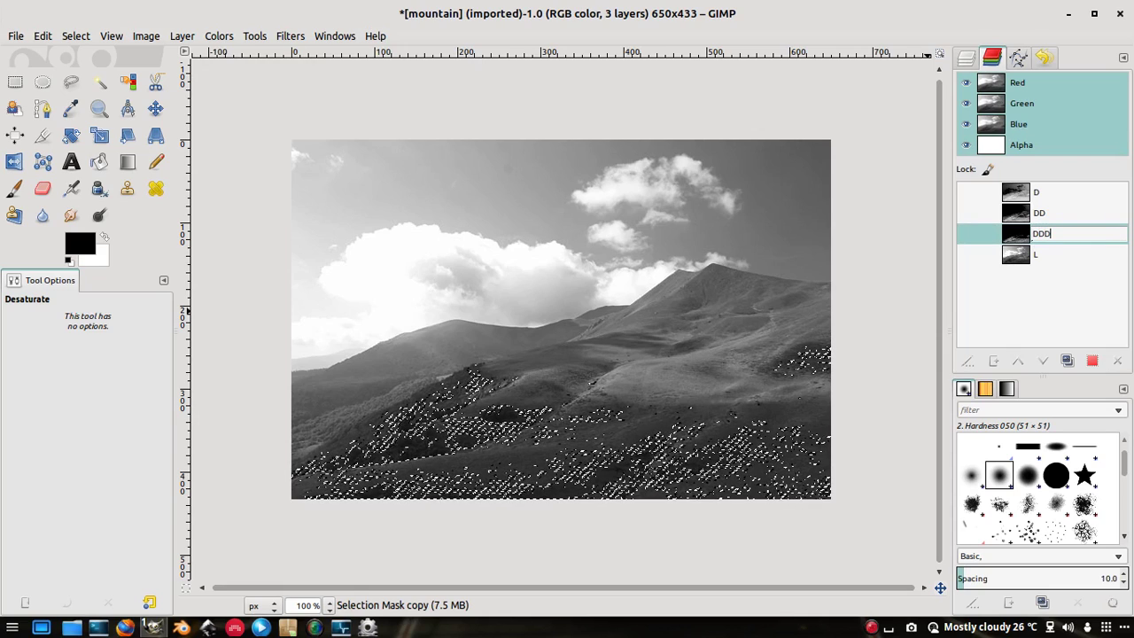
key("Return")
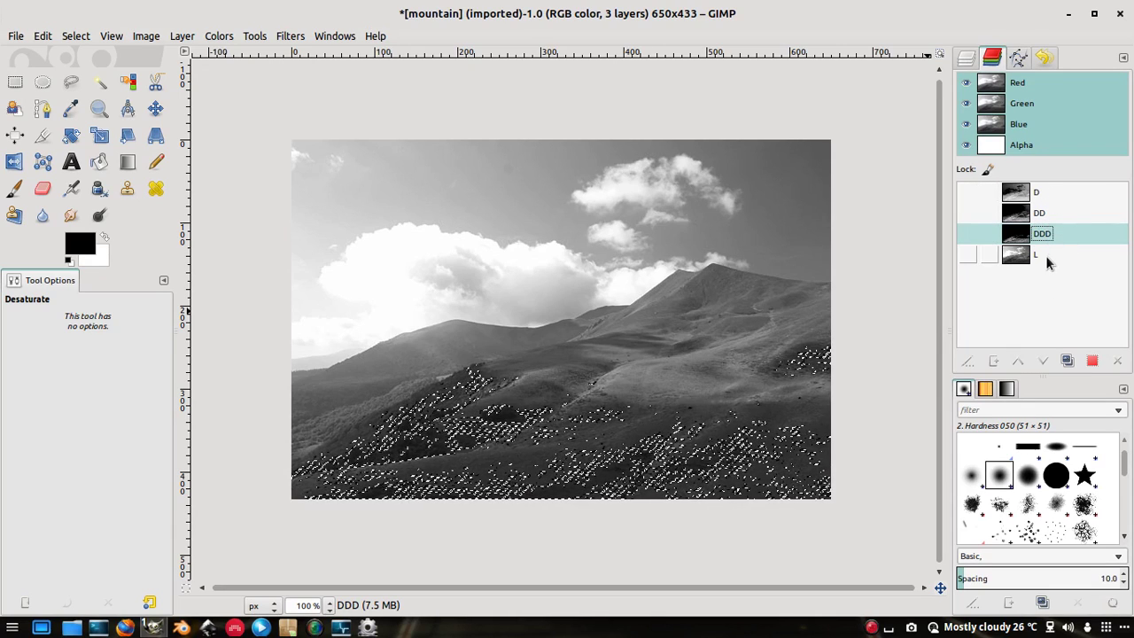
With channel L active, clear the selection using Select > None
left_click(1046, 255)
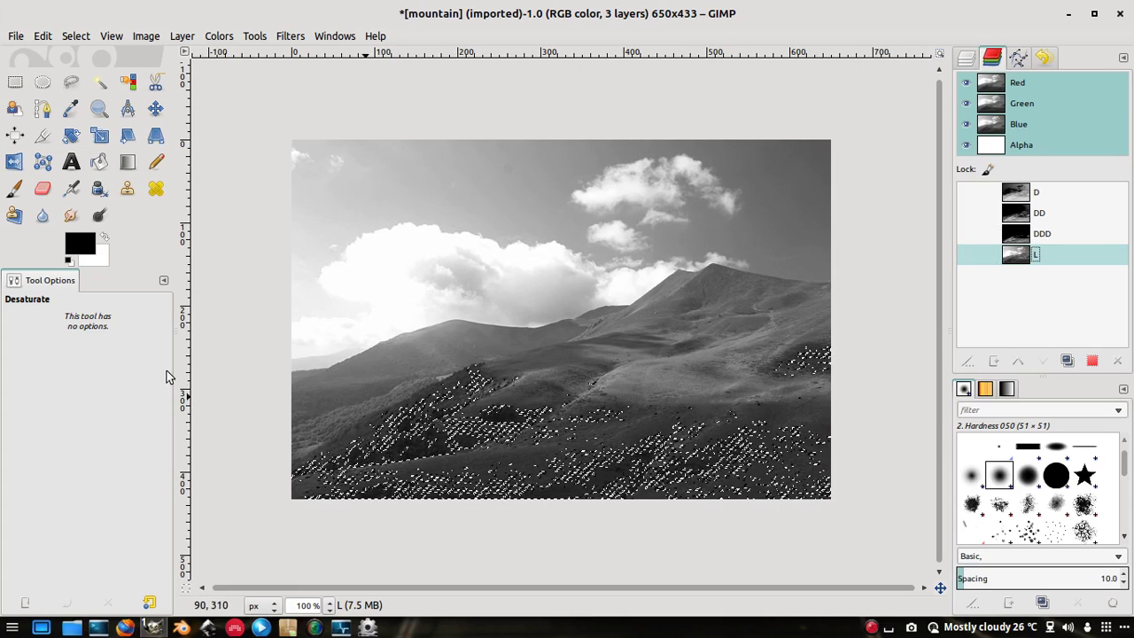
left_click(75, 35)
left_click(88, 71)
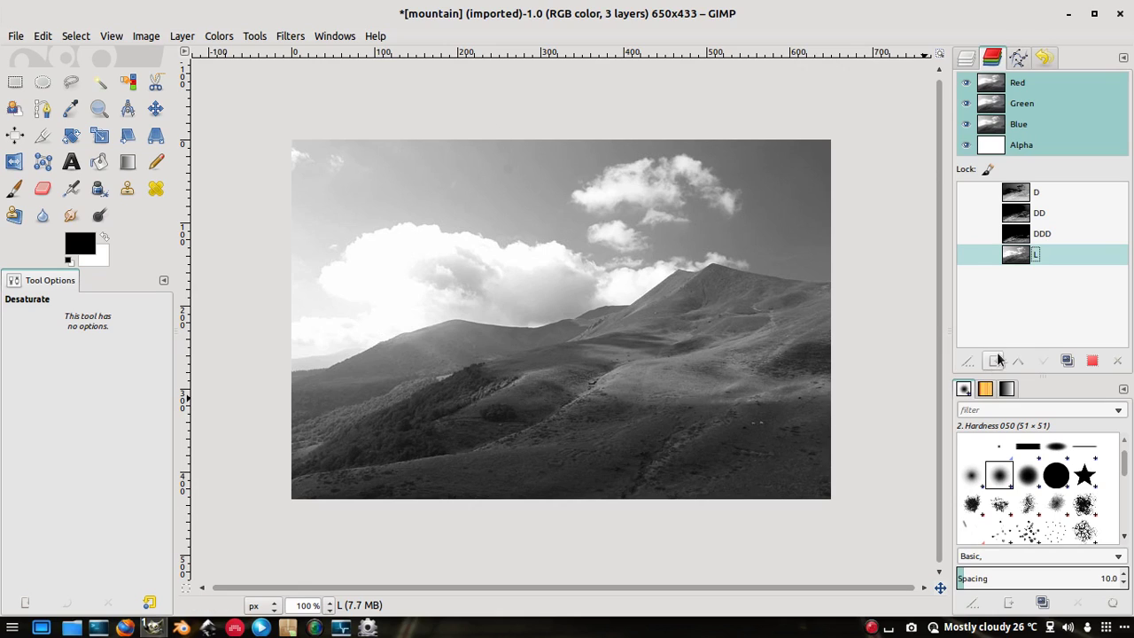
key("BackSpace")
left_click(1031, 195)
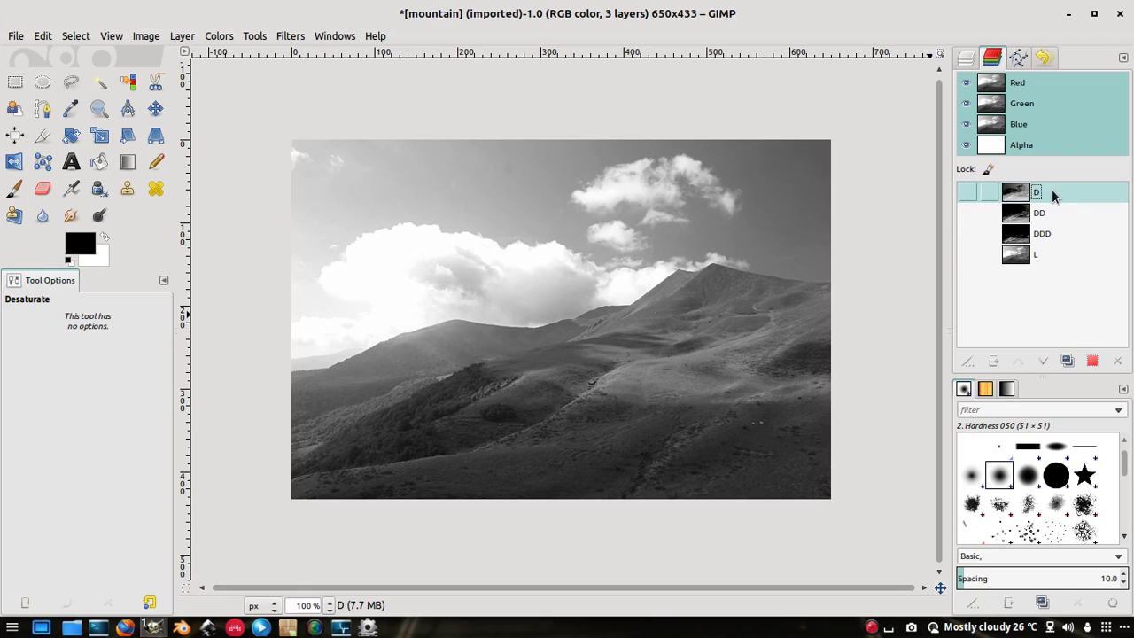
left_click(1018, 222)
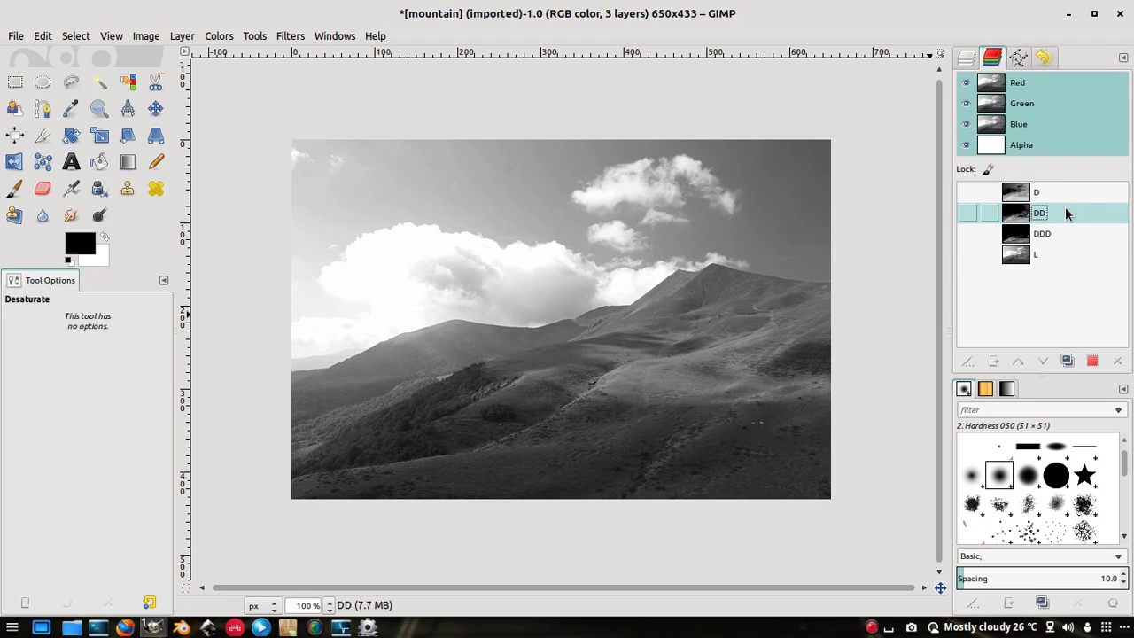
left_click(1010, 234)
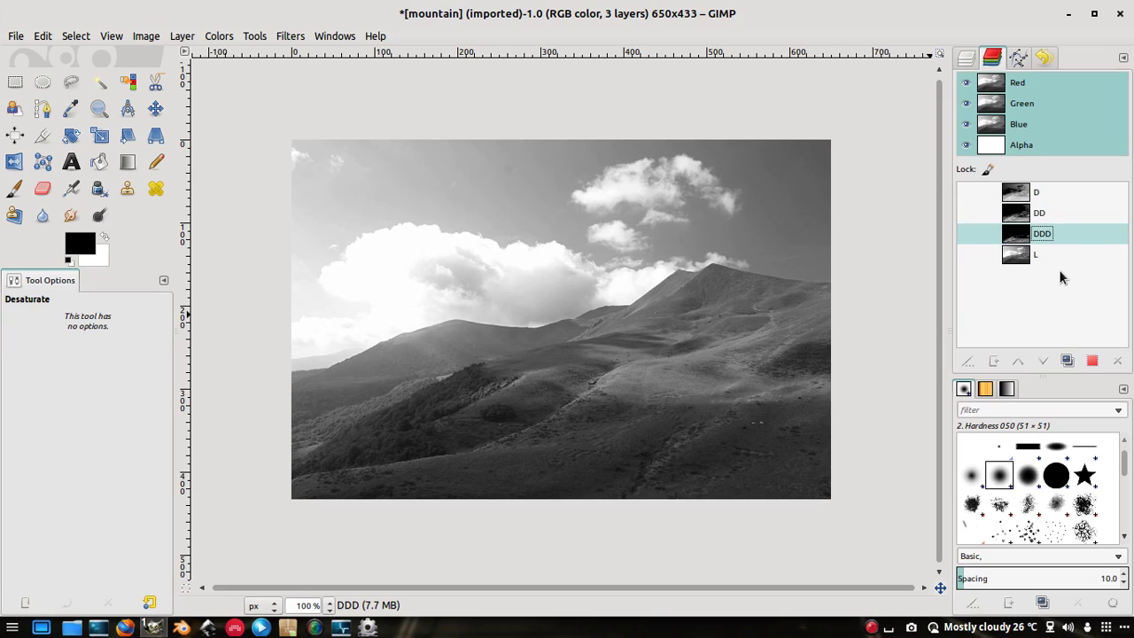
left_click(1032, 258)
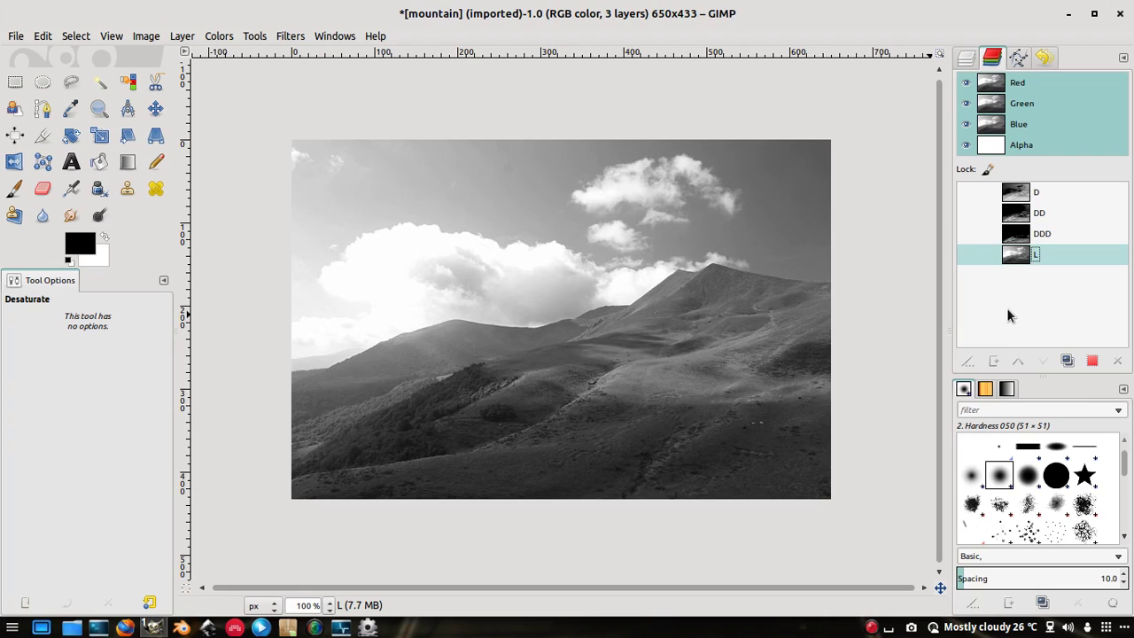
Load channel L as the selection and subtract channel D from it
right_click(1056, 254)
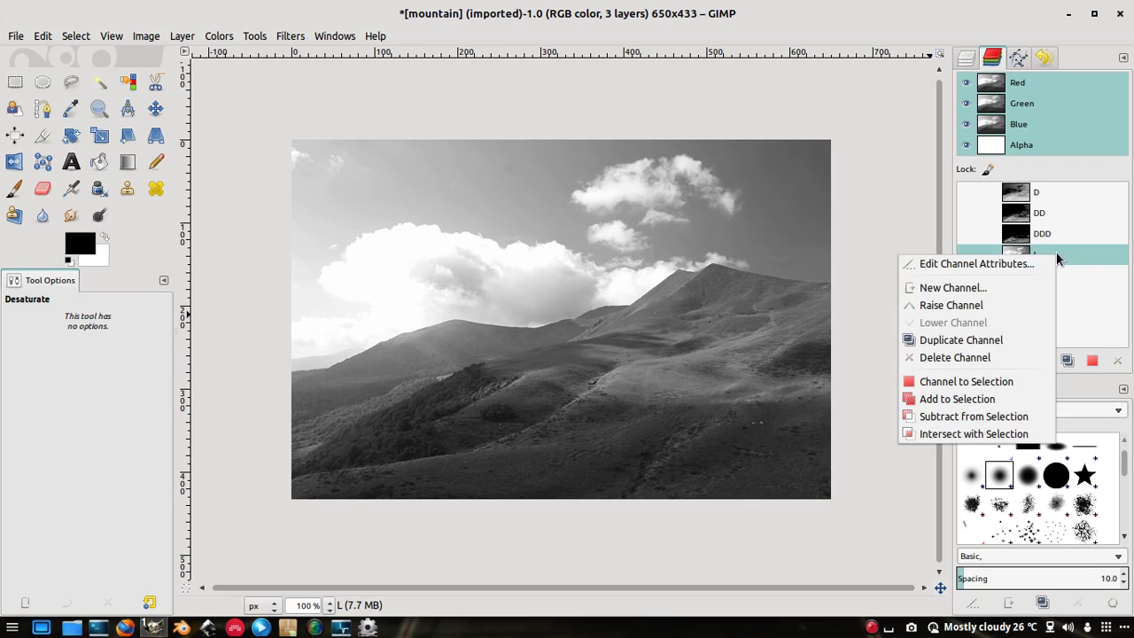
left_click(984, 385)
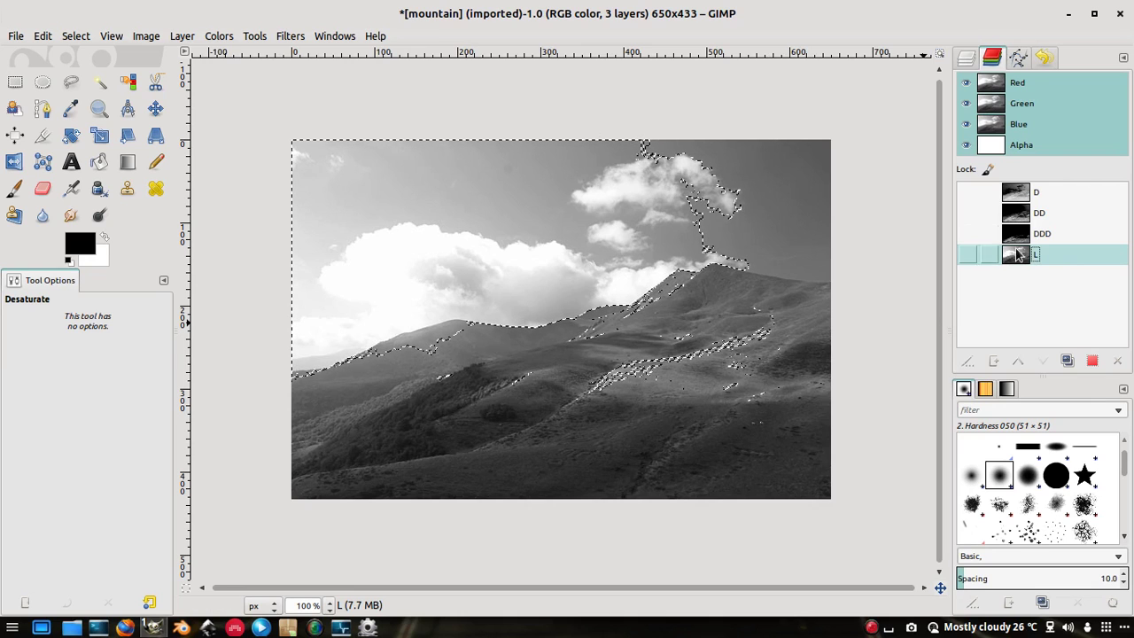
right_click(1023, 192)
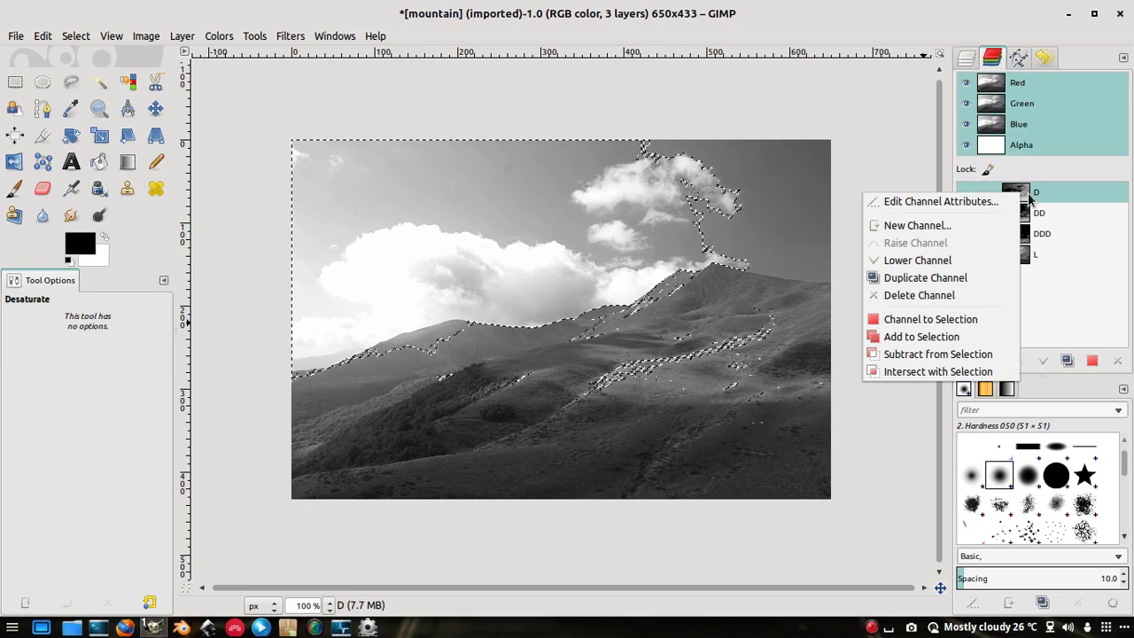
left_click(961, 353)
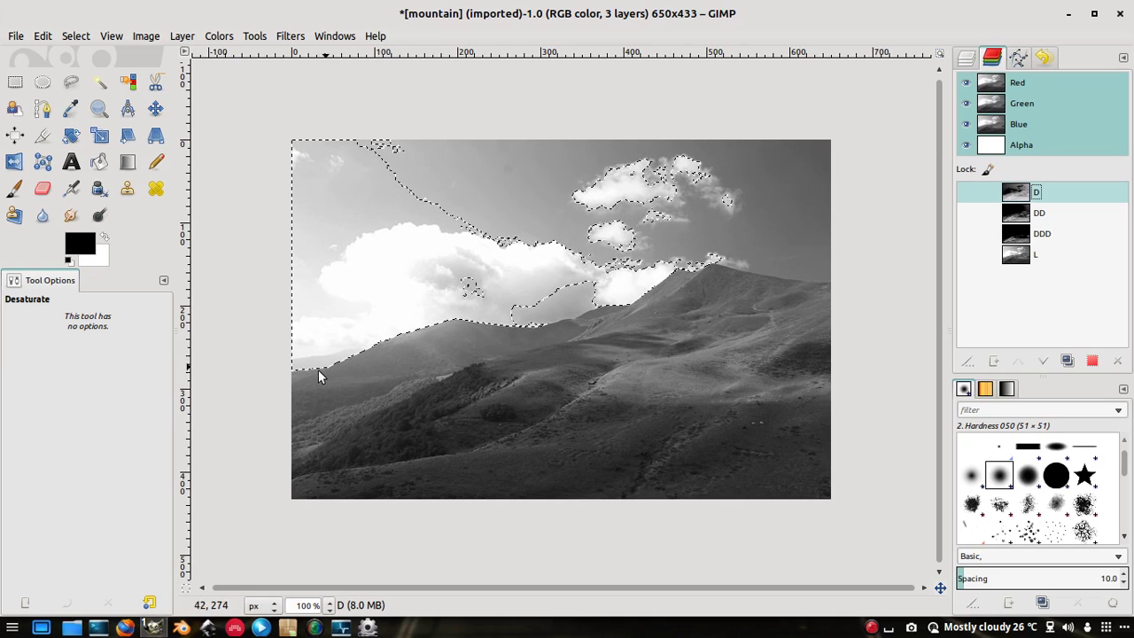
Save the selection as a new channel named LL and move it below L
left_click(77, 35)
left_click(89, 329)
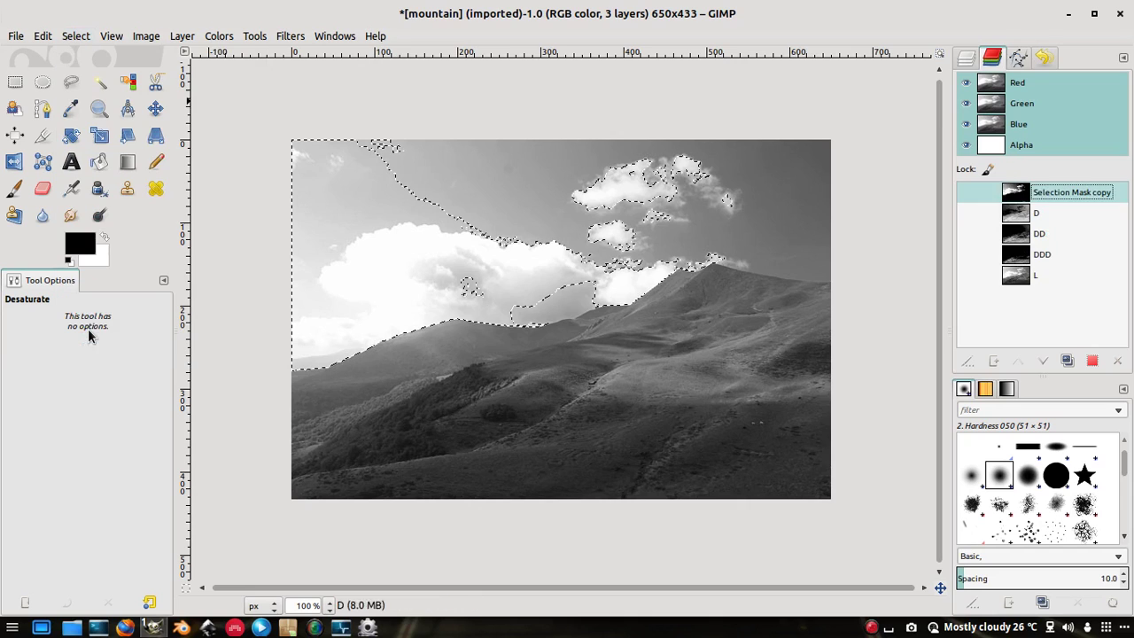
double_click(1040, 192)
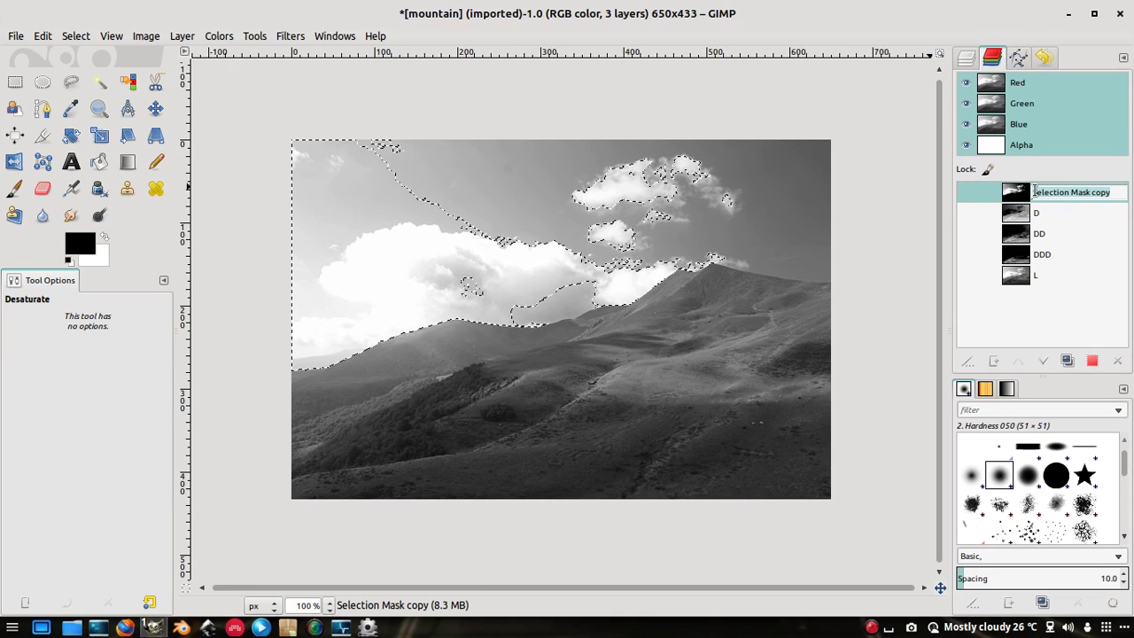
type("LL")
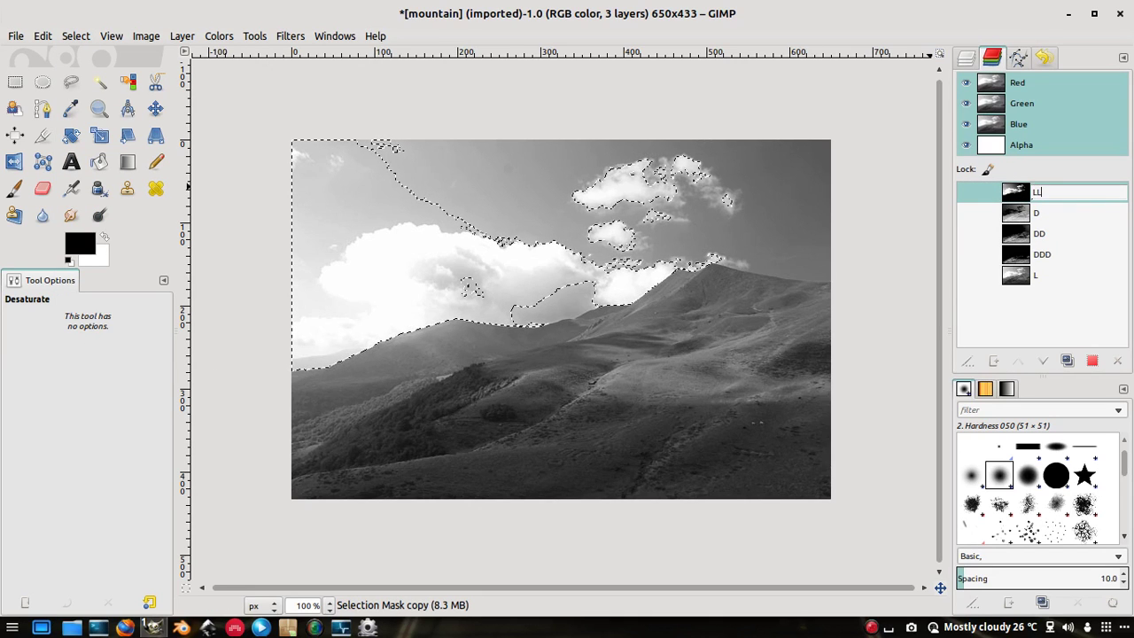
key("Return")
left_click_drag(1036, 195, 1037, 278)
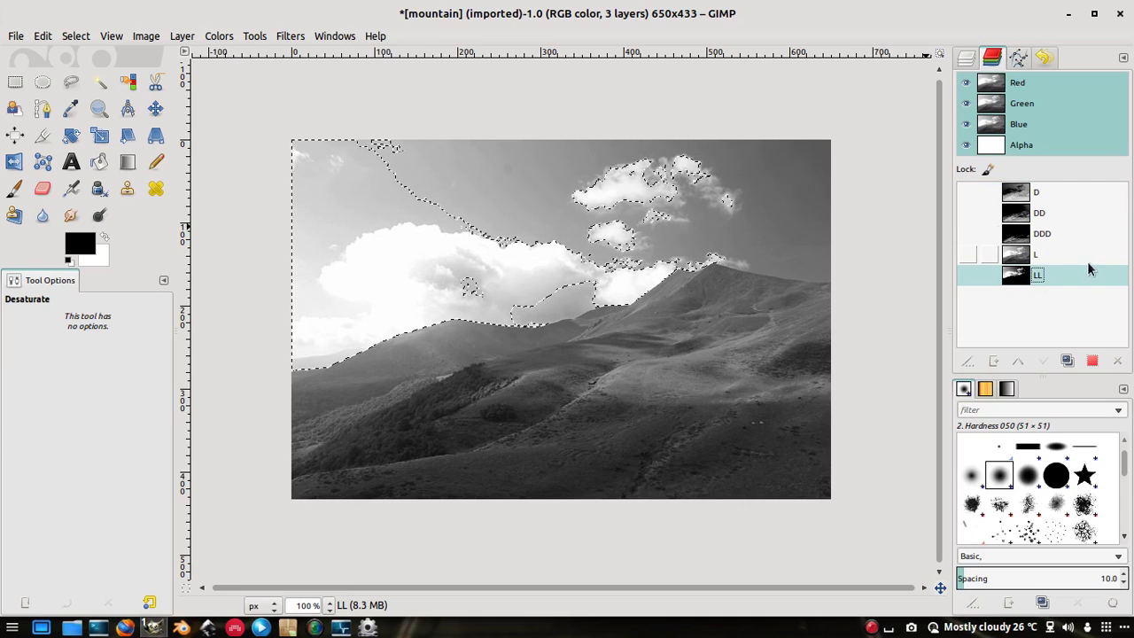
Subtract channel D from the selection again
left_click(1038, 195)
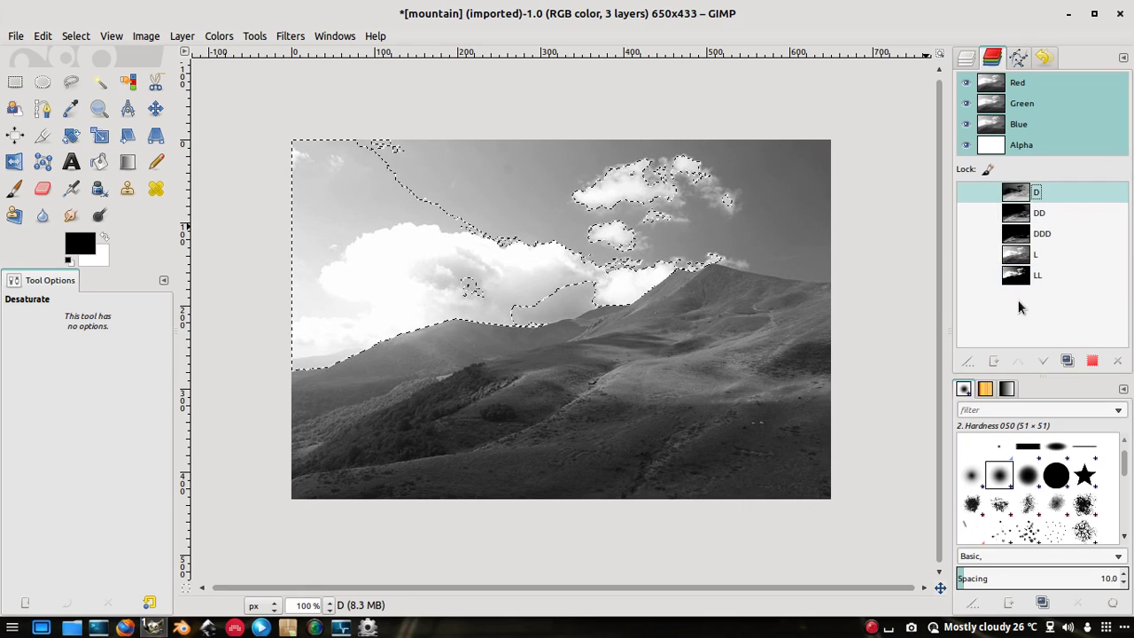
right_click(1039, 193)
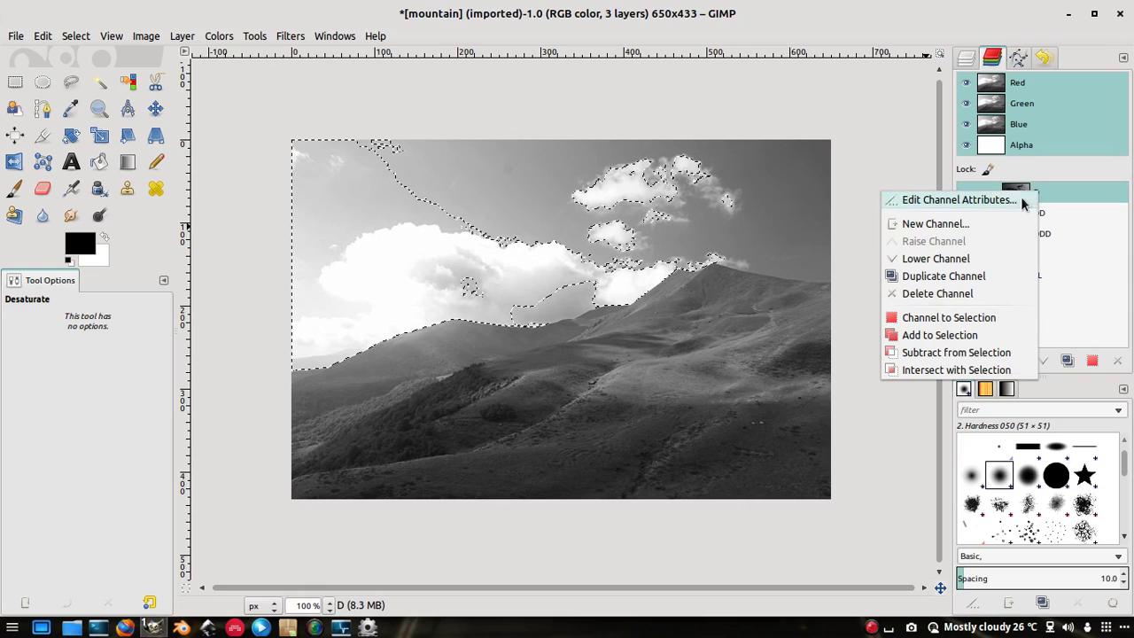
left_click(1001, 352)
Save the selection as channel LLL below LL, then clear the selection
left_click(80, 37)
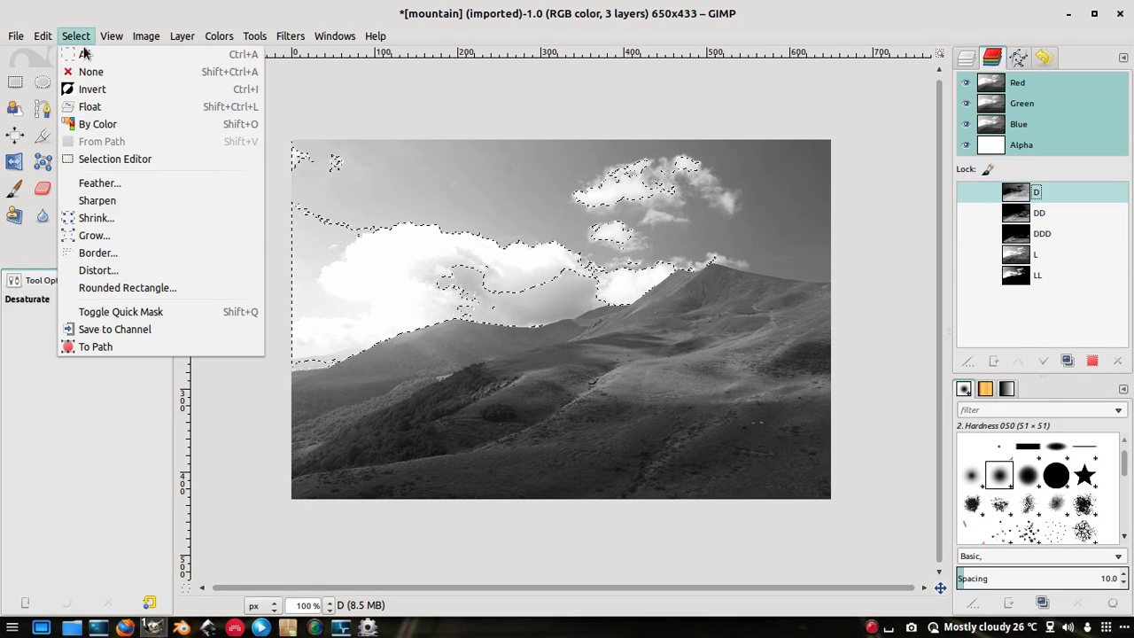
left_click(150, 328)
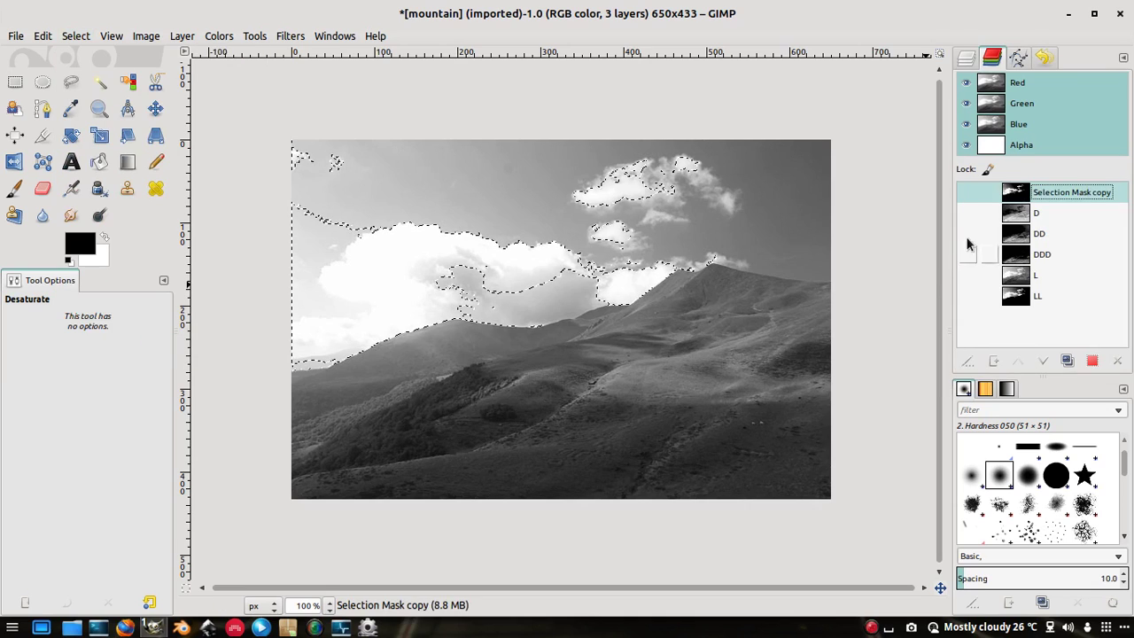
double_click(1076, 193)
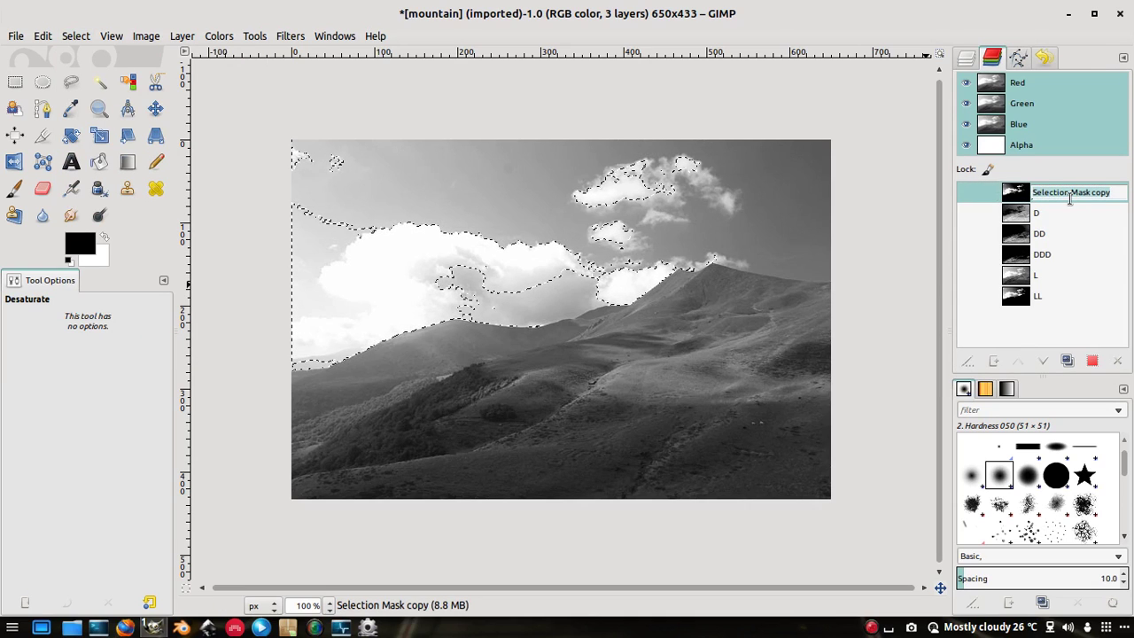
type("LLL")
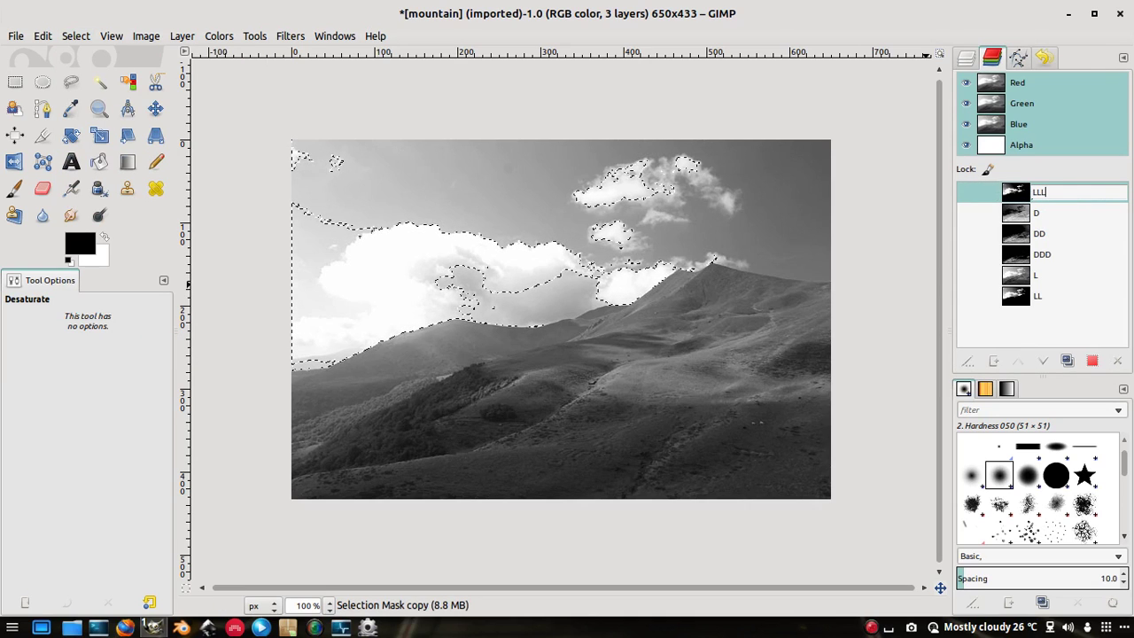
key("Return")
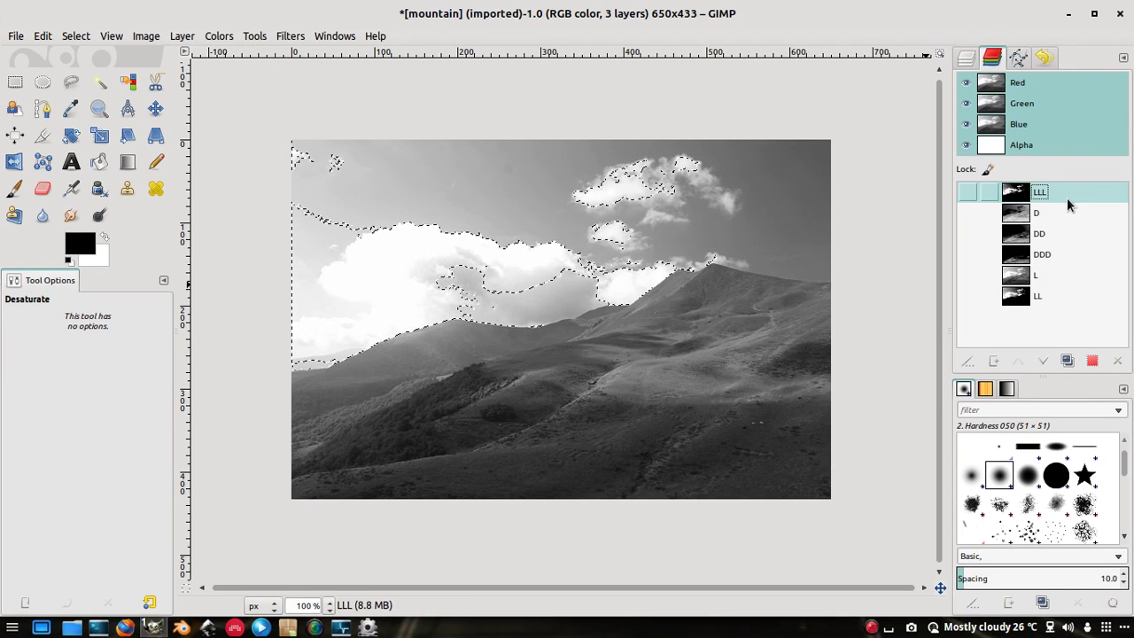
left_click_drag(1055, 194, 1018, 310)
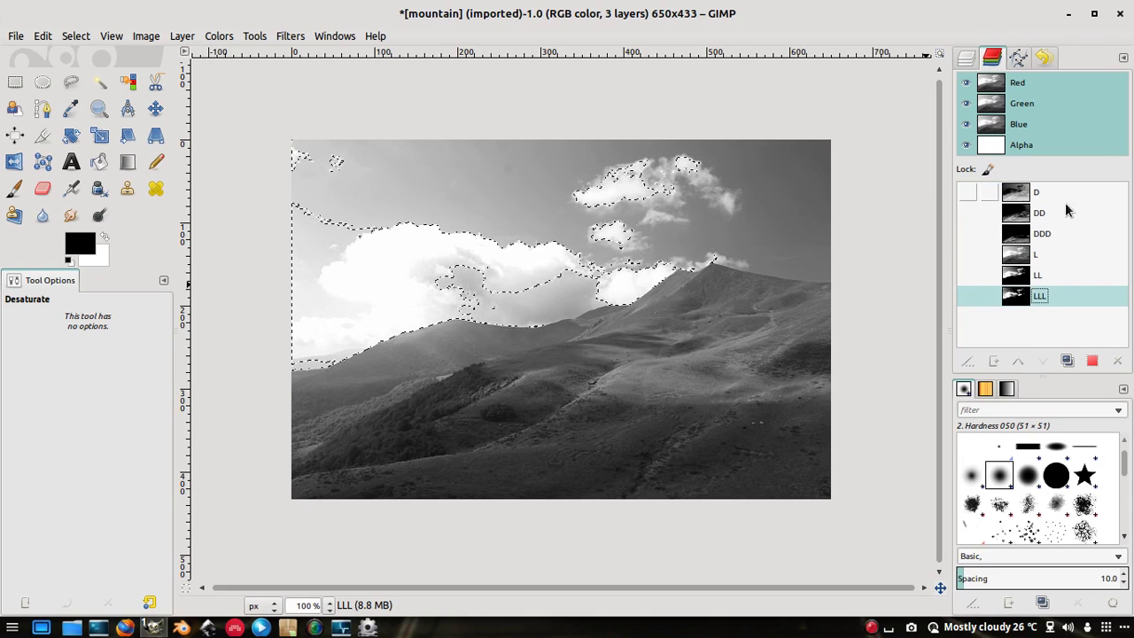
left_click(76, 35)
left_click(129, 71)
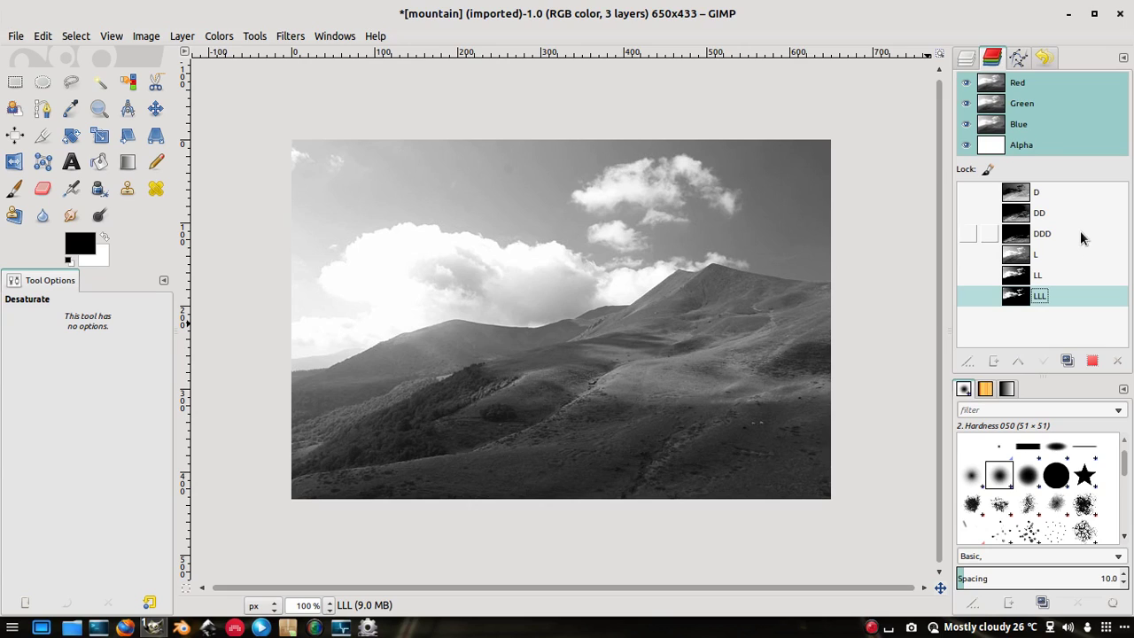
Load channel L as the selection, then intersect it with channel D
left_click(1052, 192)
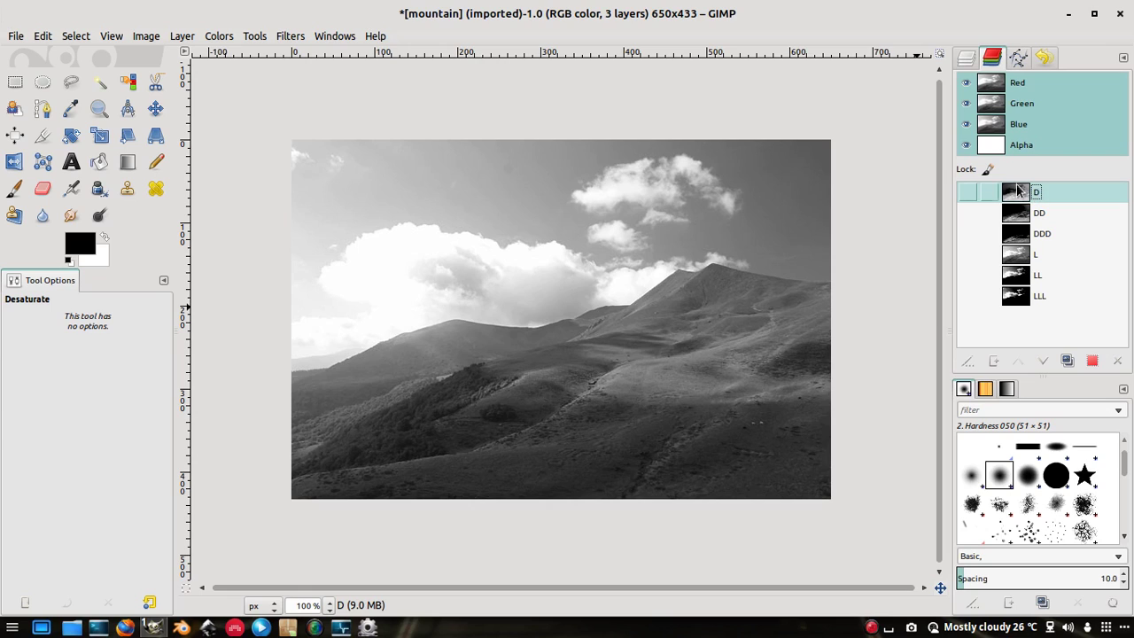
left_click(1039, 255)
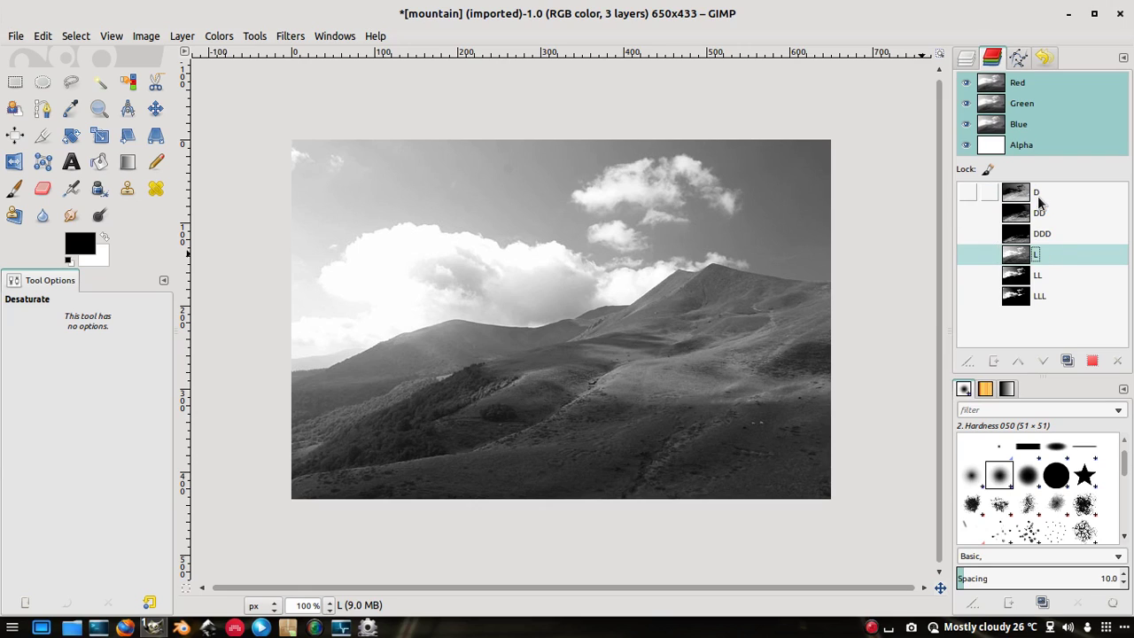
left_click(1040, 195)
left_click(1043, 254)
right_click(1043, 257)
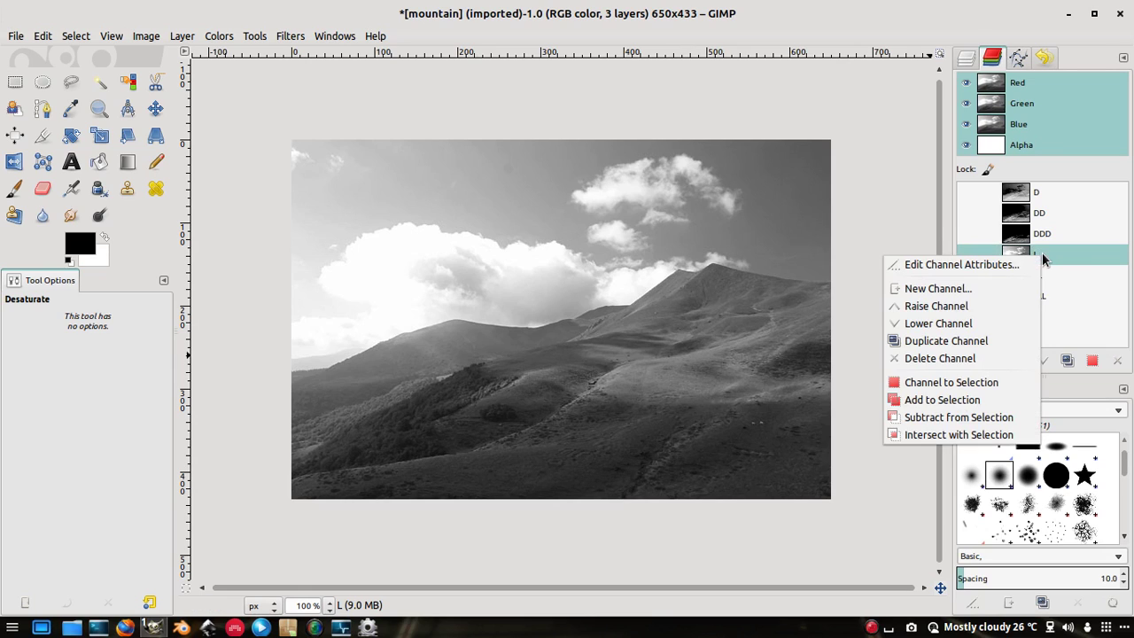
left_click(941, 384)
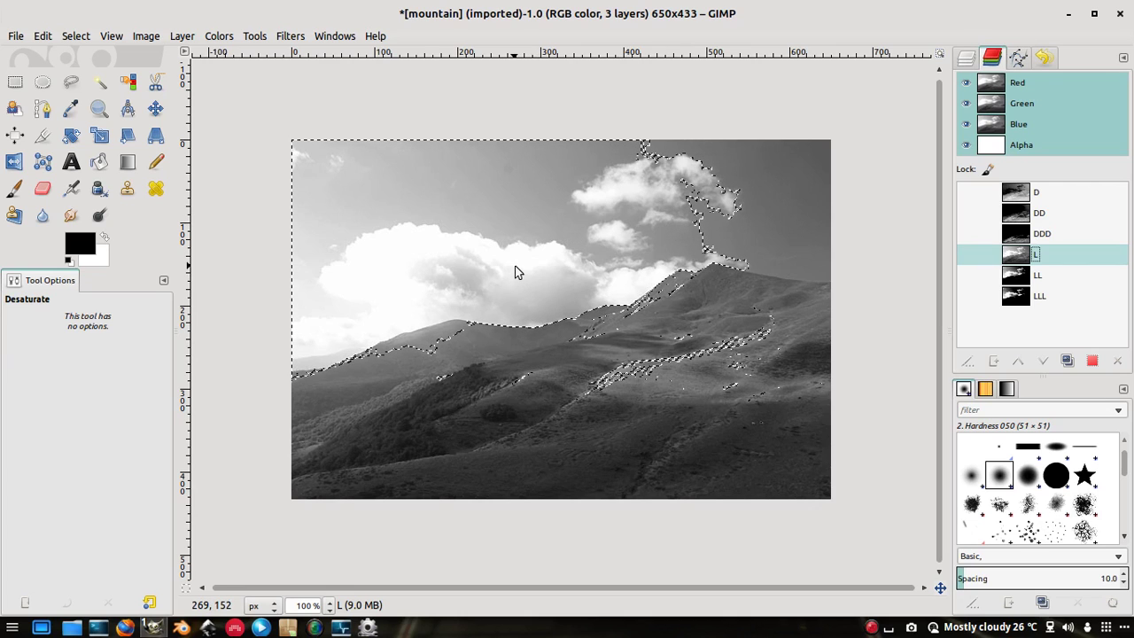
left_click(1069, 193)
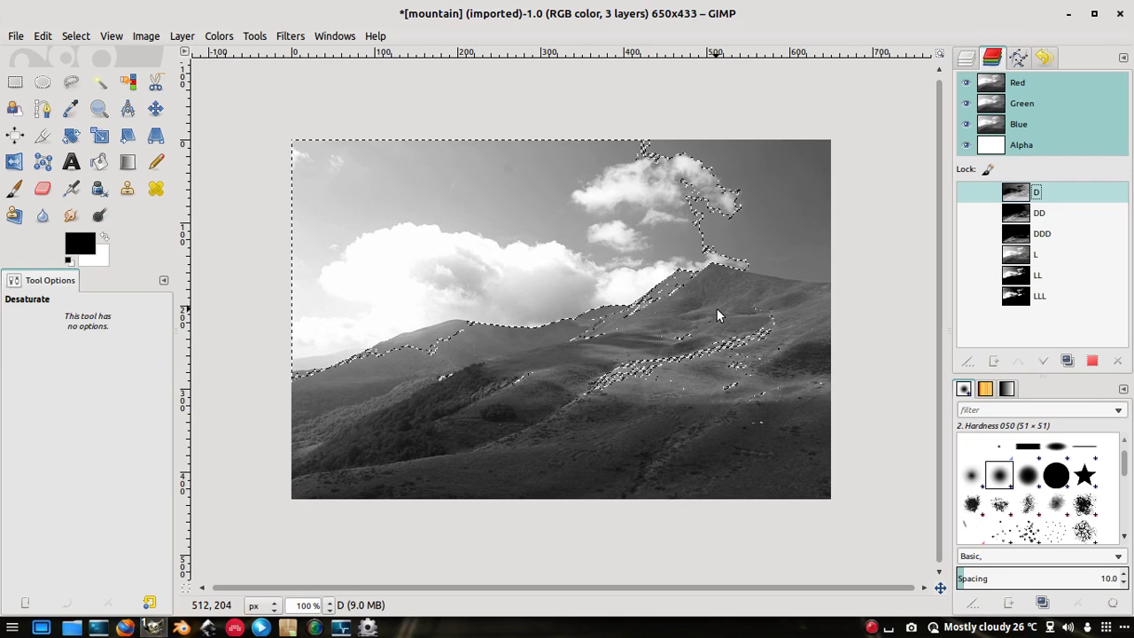
right_click(1038, 193)
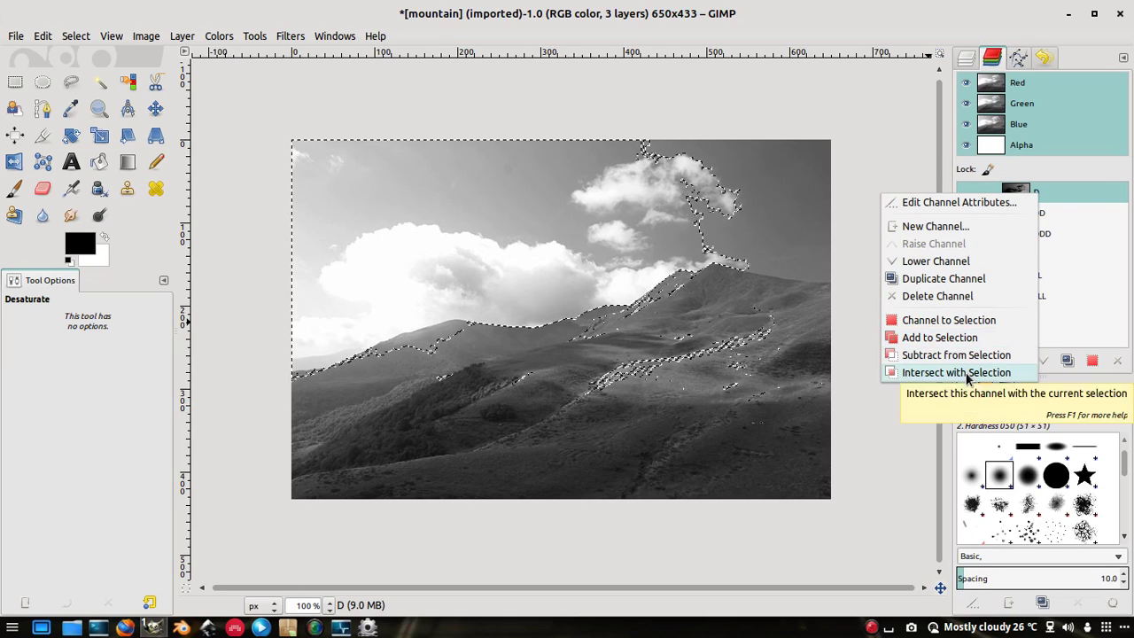
left_click(912, 372)
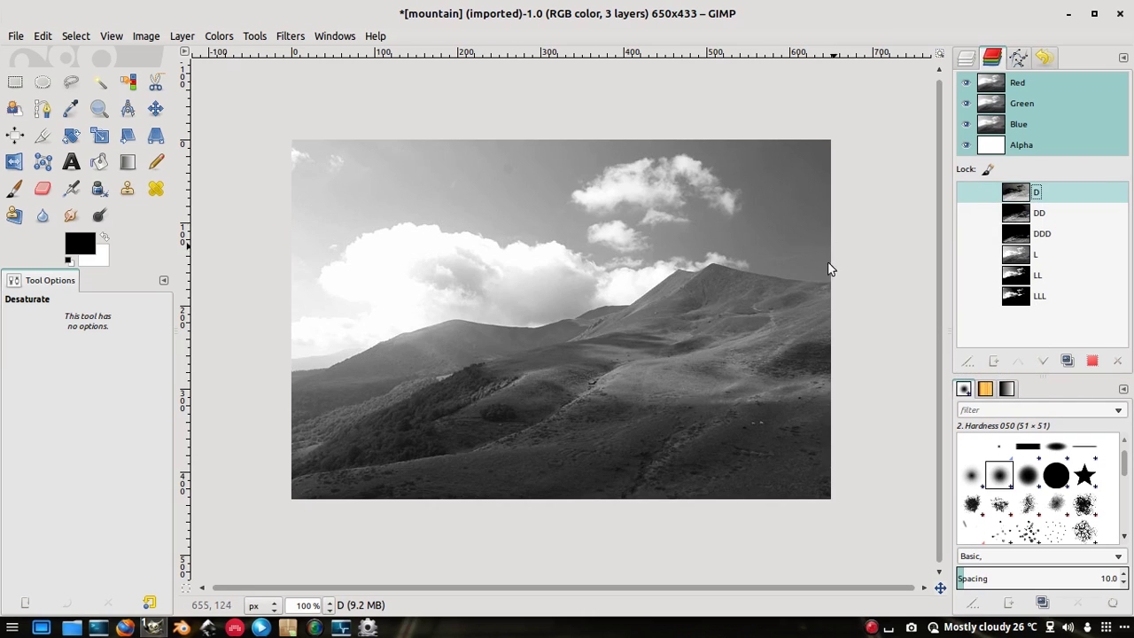
left_click(1036, 257)
left_click(1045, 201)
Save the L–D overlap selection as a new channel named M
left_click(78, 37)
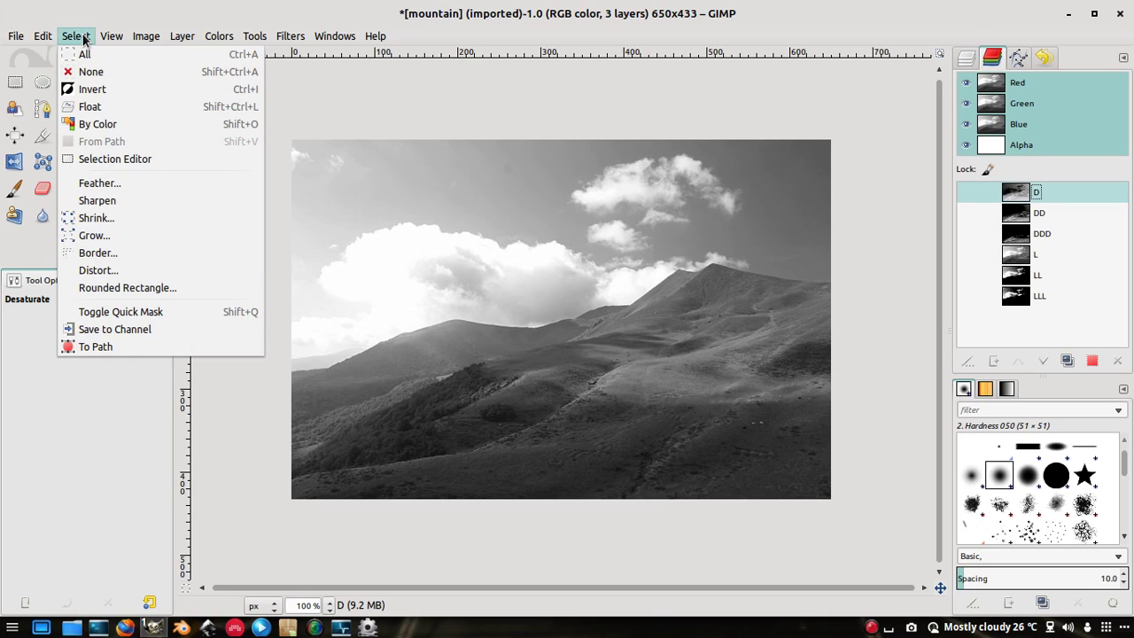
left_click(101, 329)
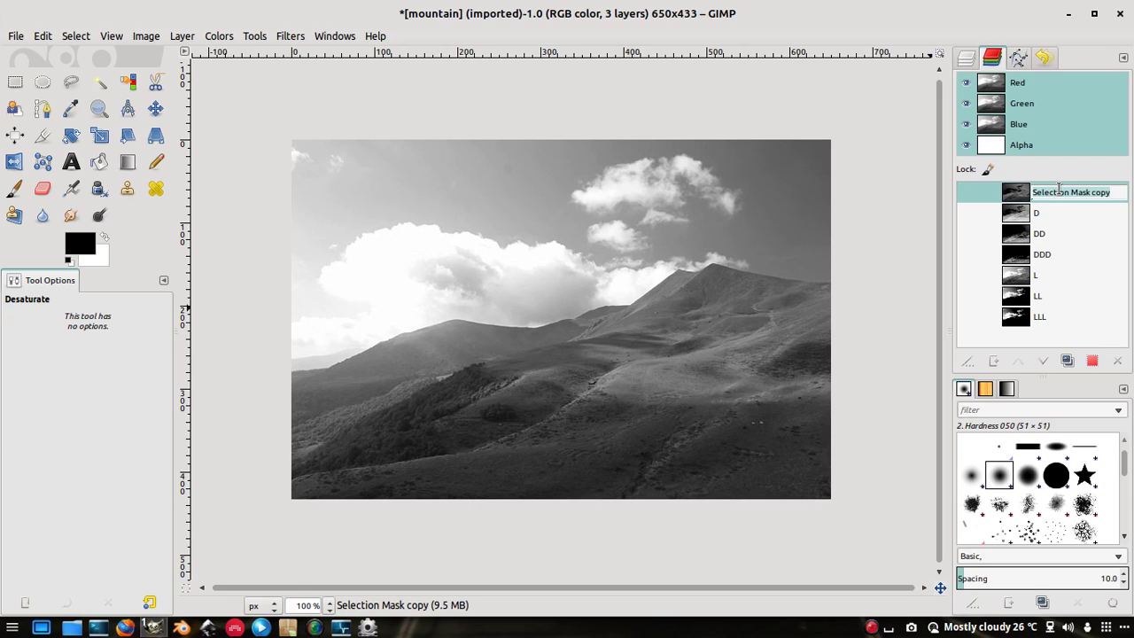
type("M")
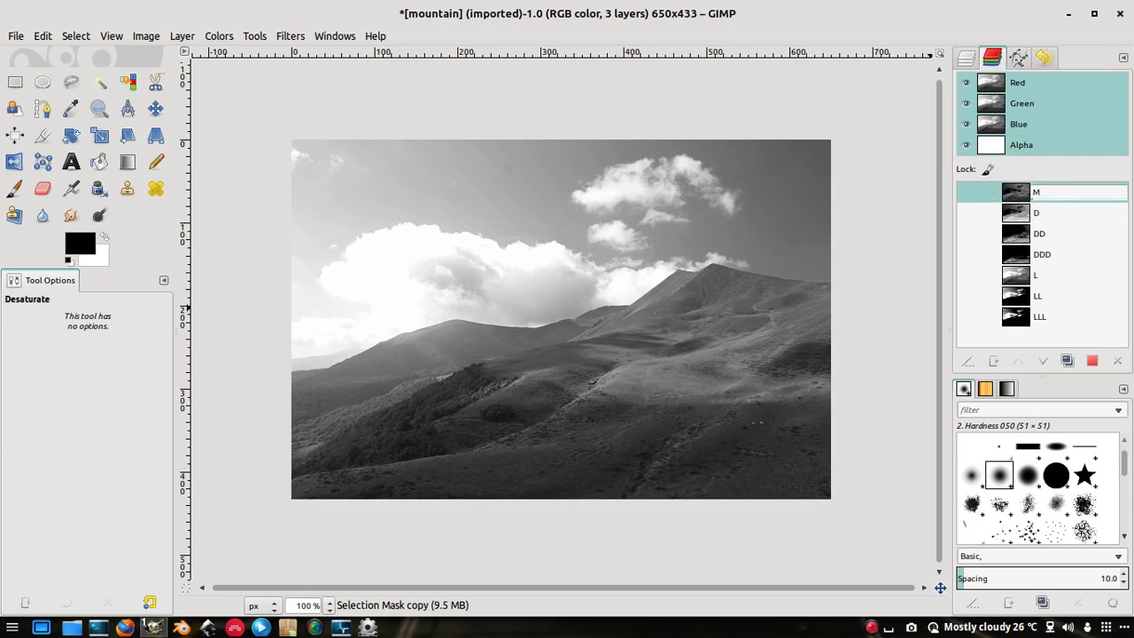
key("Return")
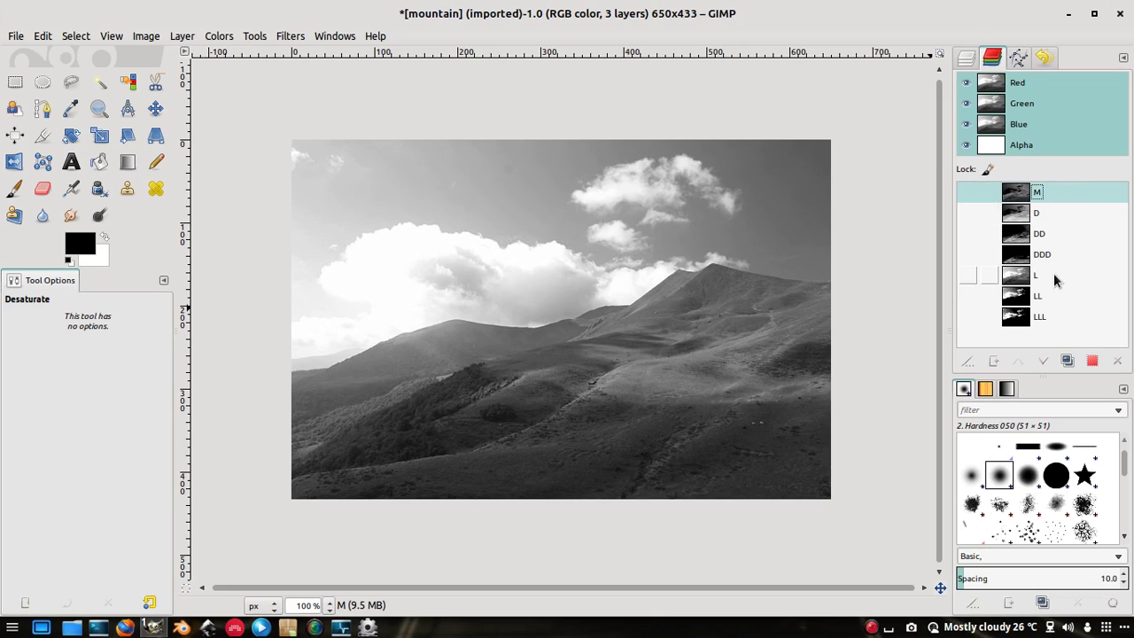
left_click(80, 37)
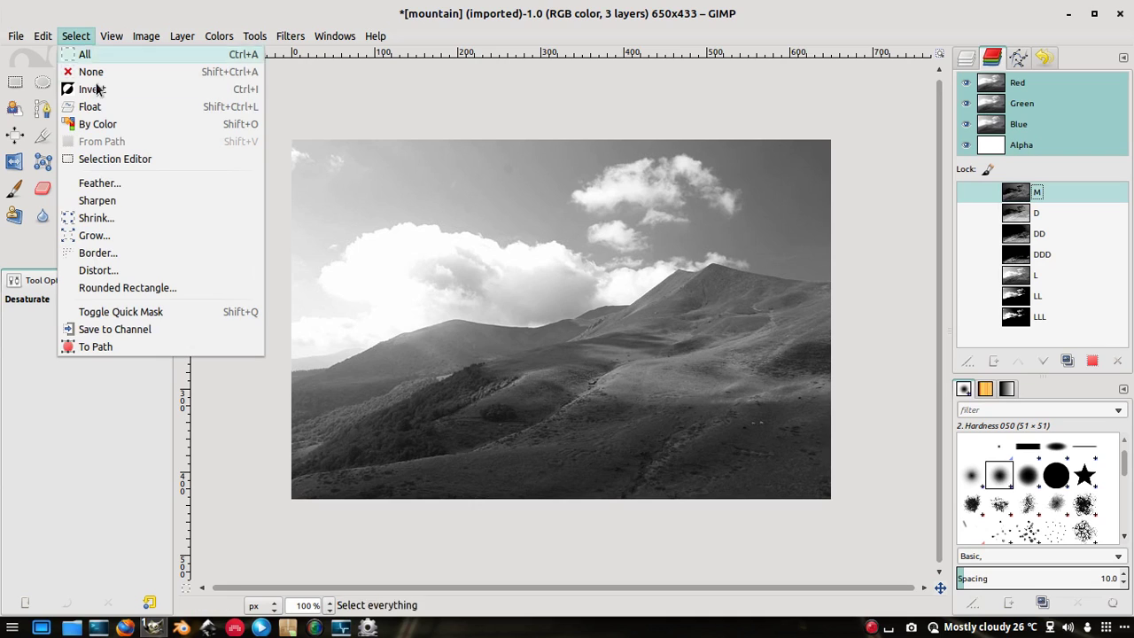
Clear the selection and drag channels M, D and DD into the order DDD, DD, D, M
left_click(131, 72)
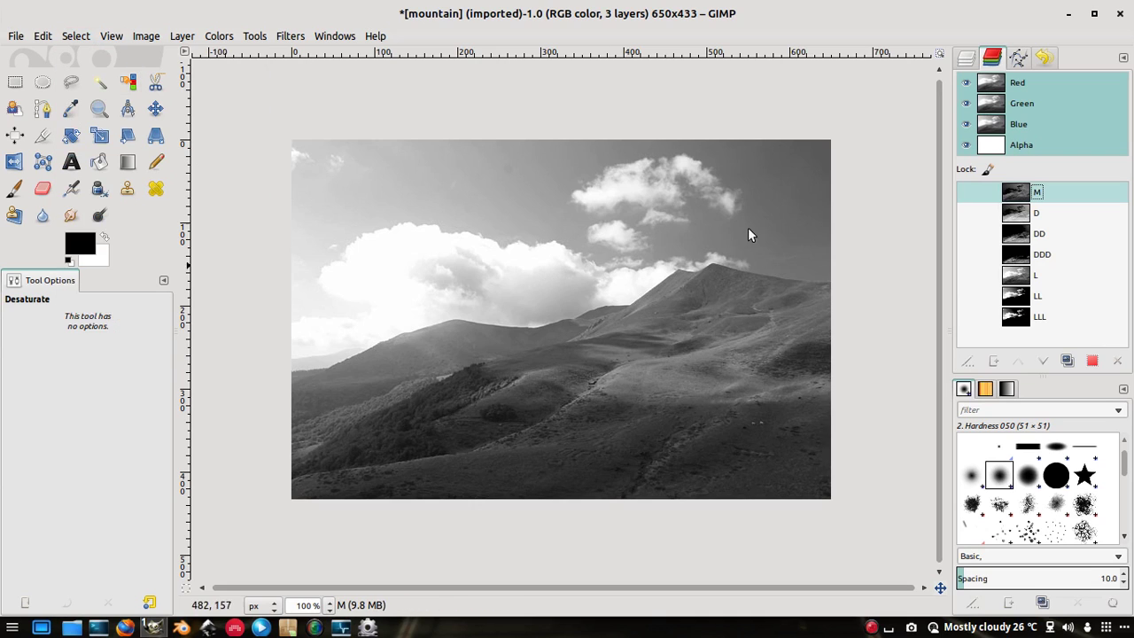
left_click_drag(1018, 193, 1043, 274)
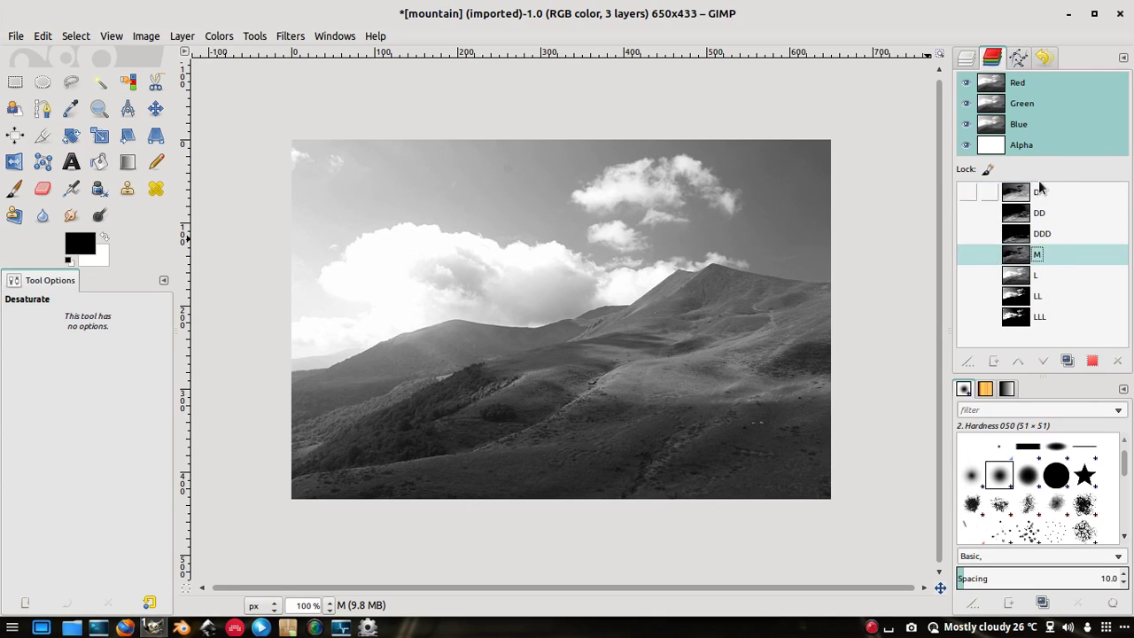
left_click_drag(1032, 192, 1042, 249)
left_click_drag(1054, 200, 1048, 236)
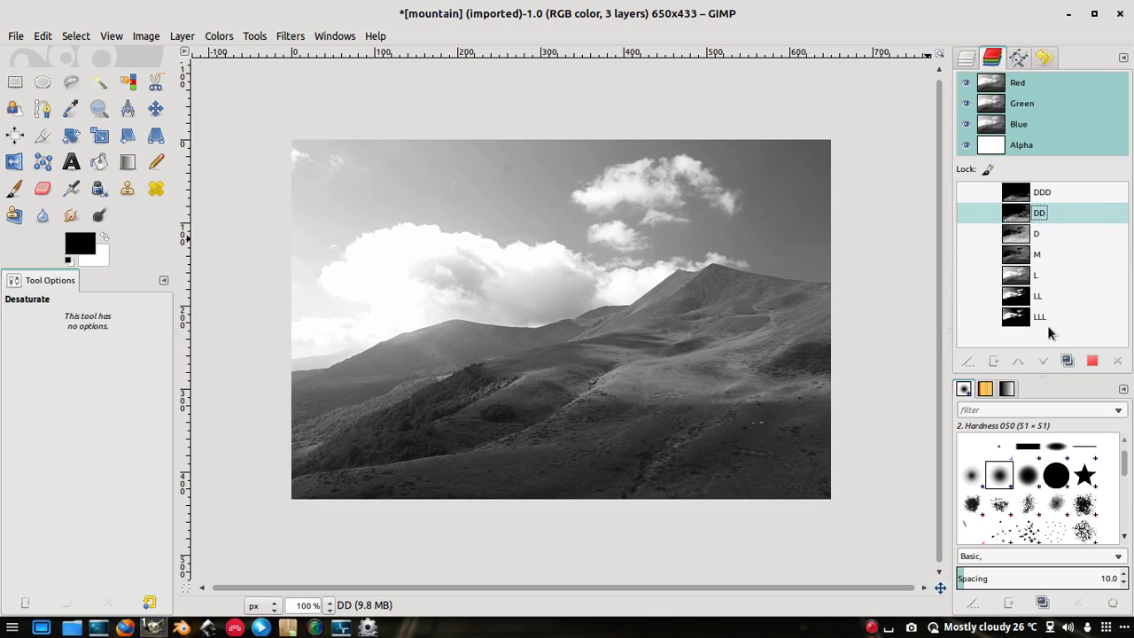
Activate channels L, D, M, DD, LL, DDD and LLL in turn to check the order
left_click(1043, 272)
left_click(1045, 232)
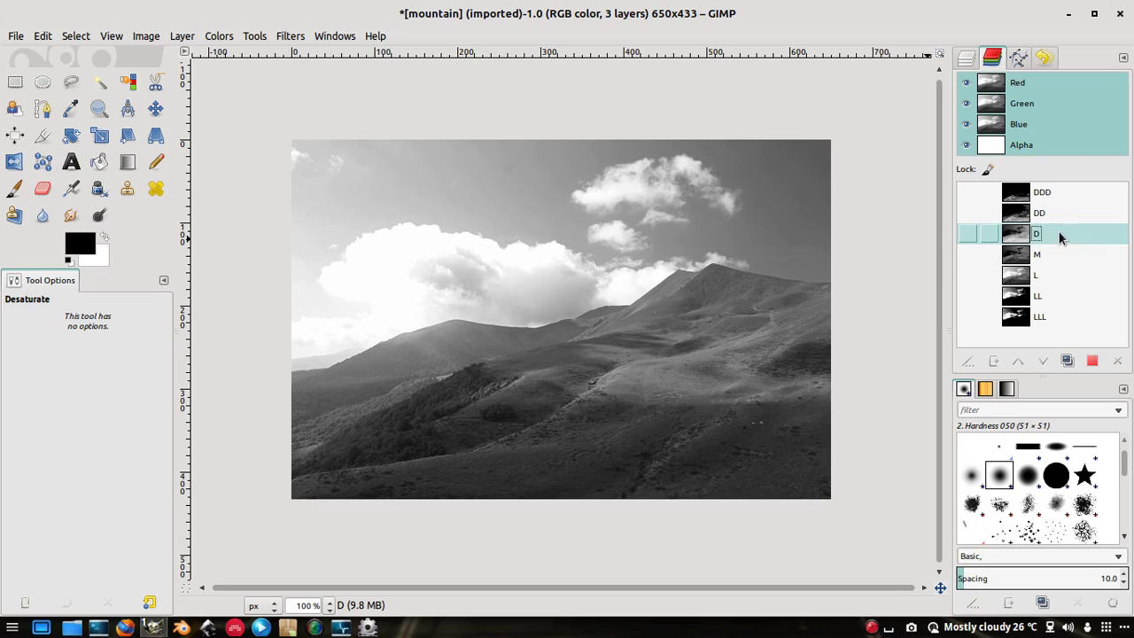
left_click(1042, 275)
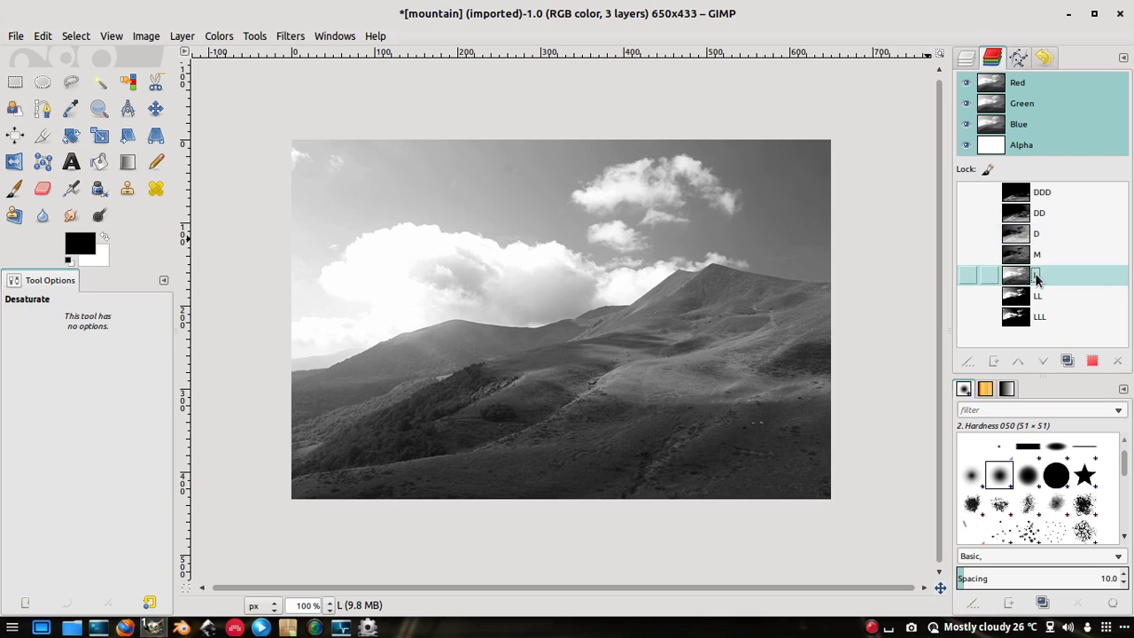
left_click(1030, 256)
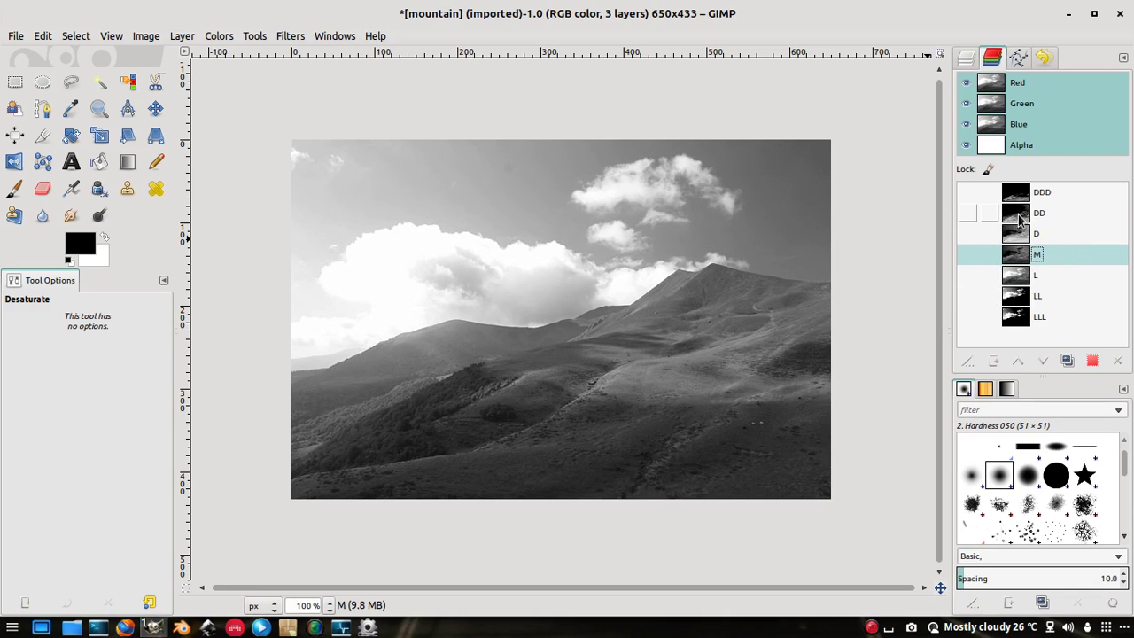
left_click(1058, 209)
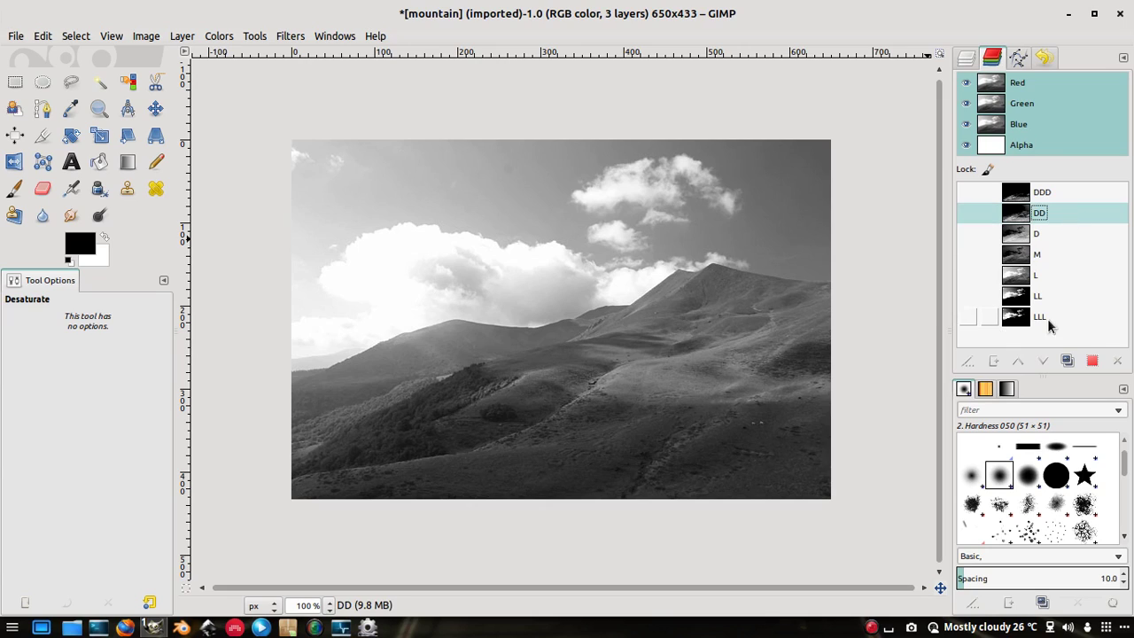
left_click(1098, 303)
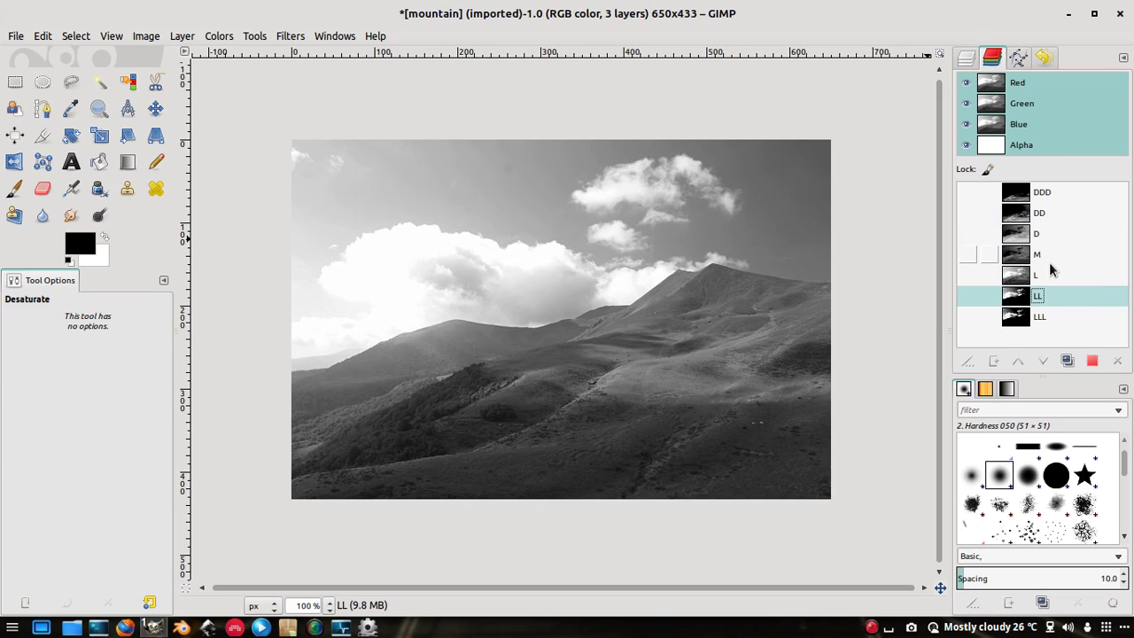
left_click(1053, 188)
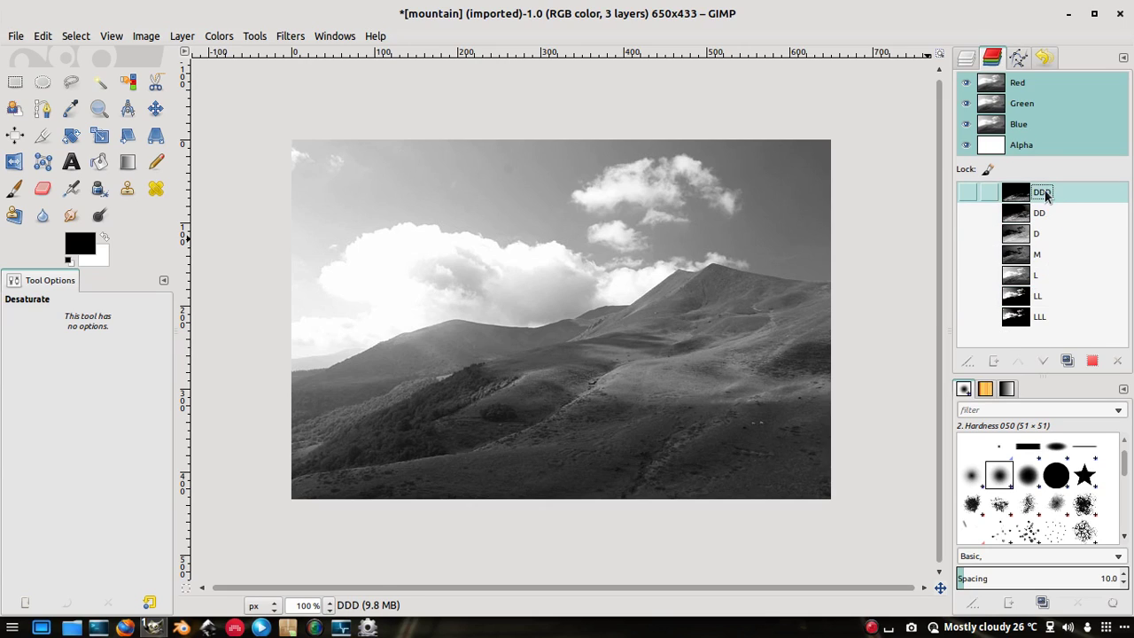
left_click(1053, 314)
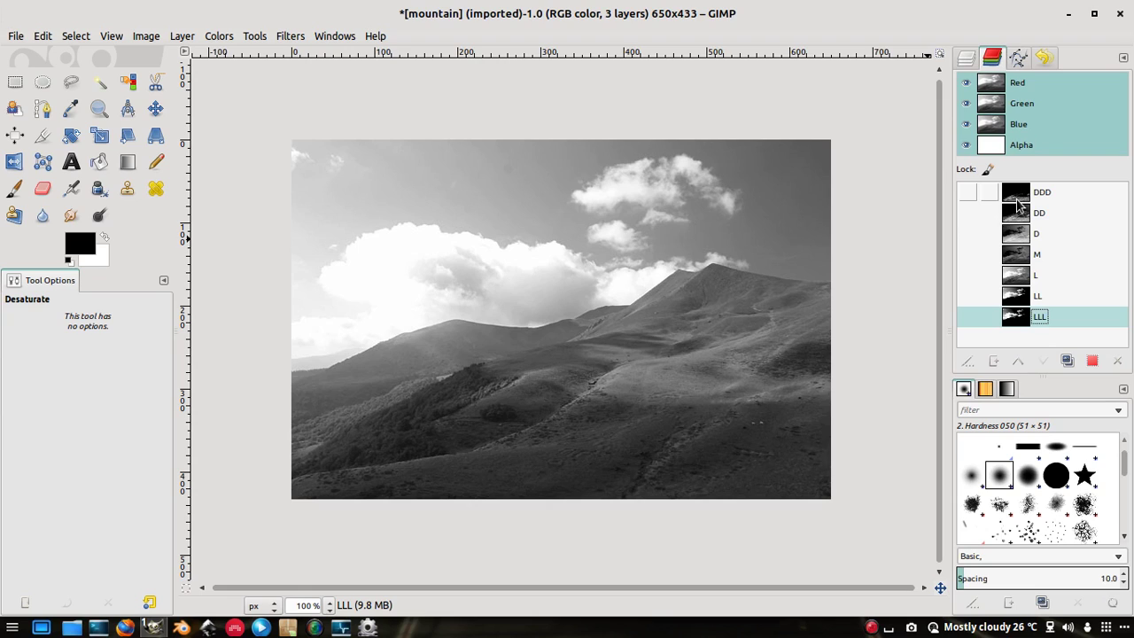
left_click(1048, 195)
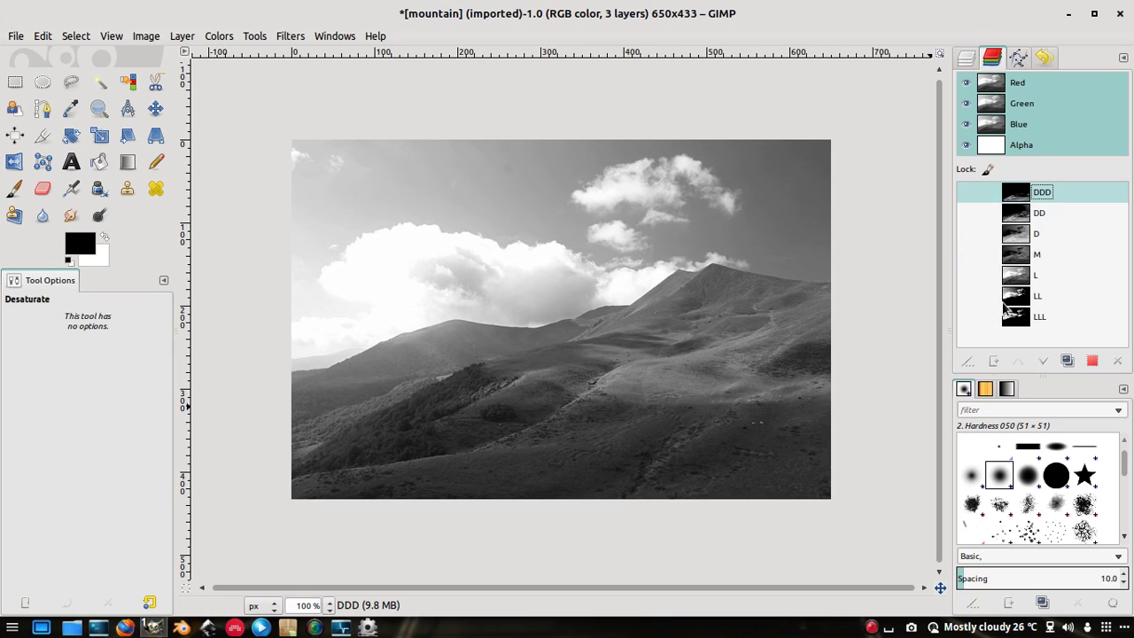
Duplicate the temp layer, then delete both temp copy and temp
left_click(966, 59)
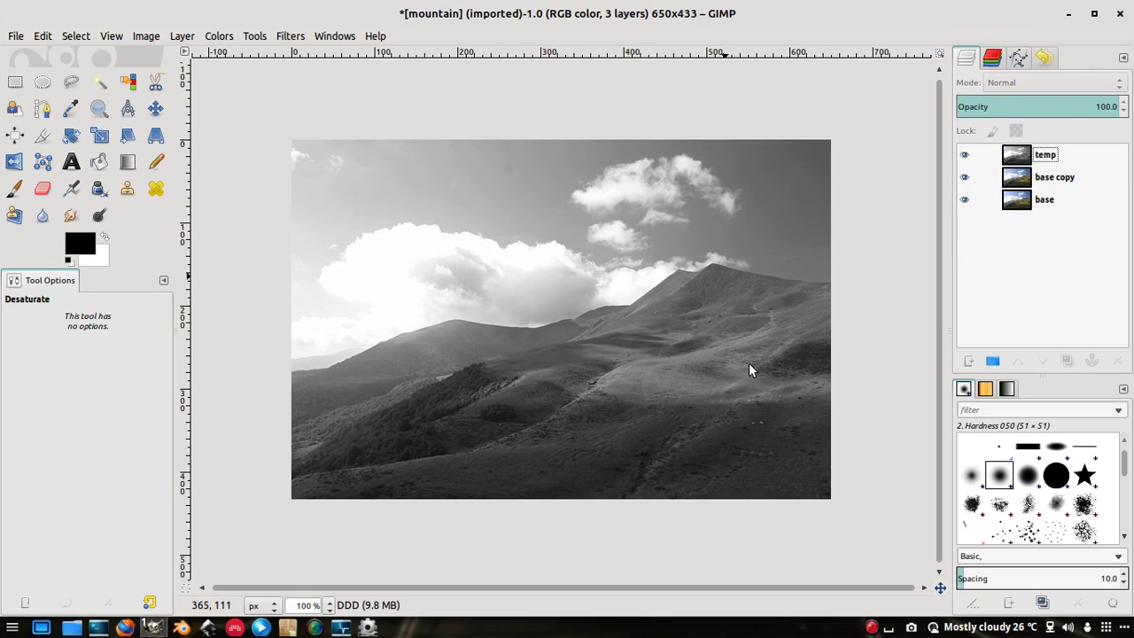
left_click(1066, 156)
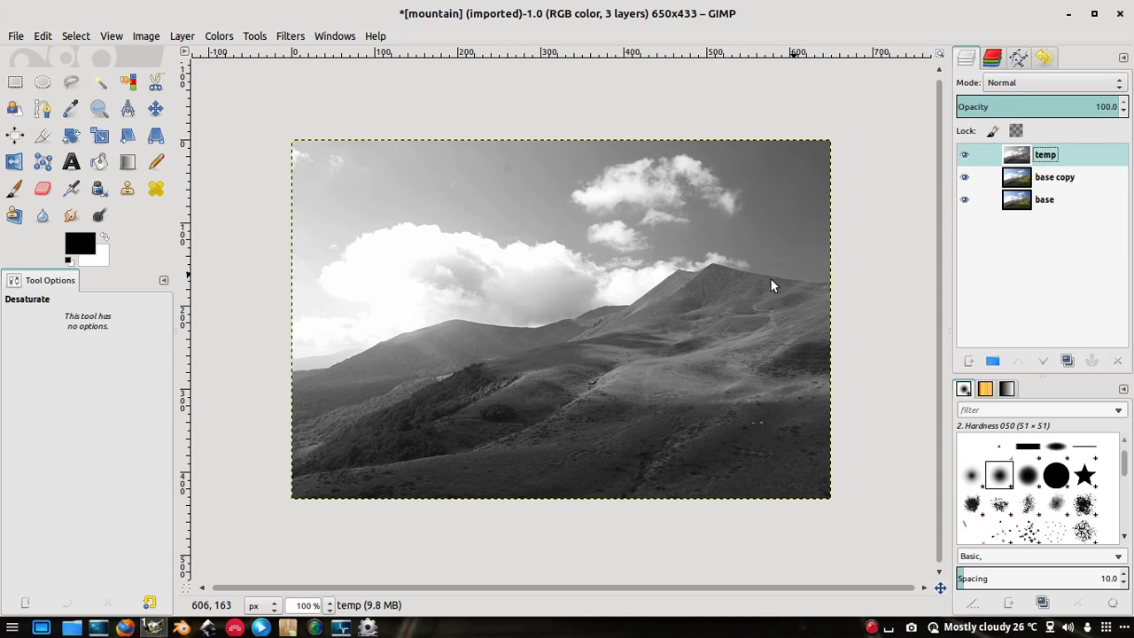
left_click(1068, 360)
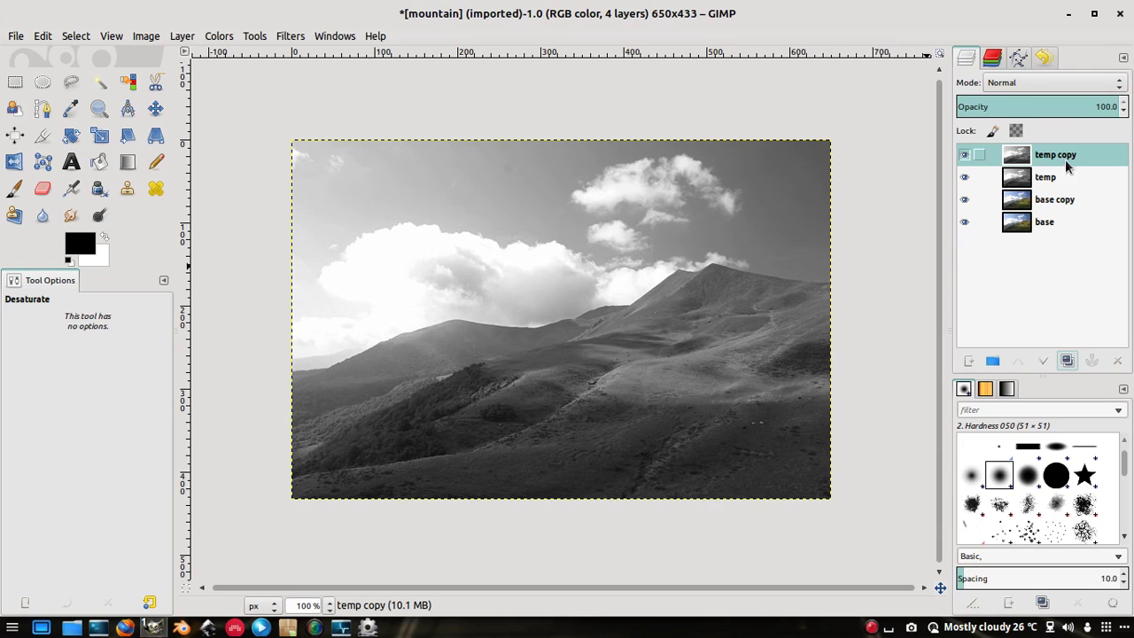
left_click(1115, 359)
left_click(1115, 360)
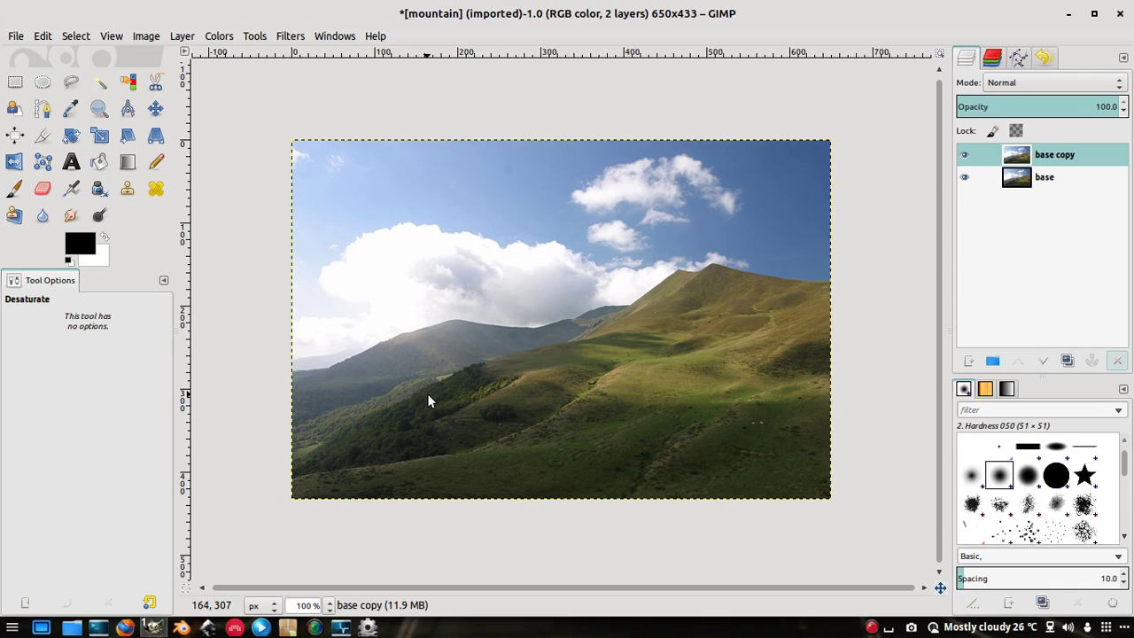
left_click(991, 57)
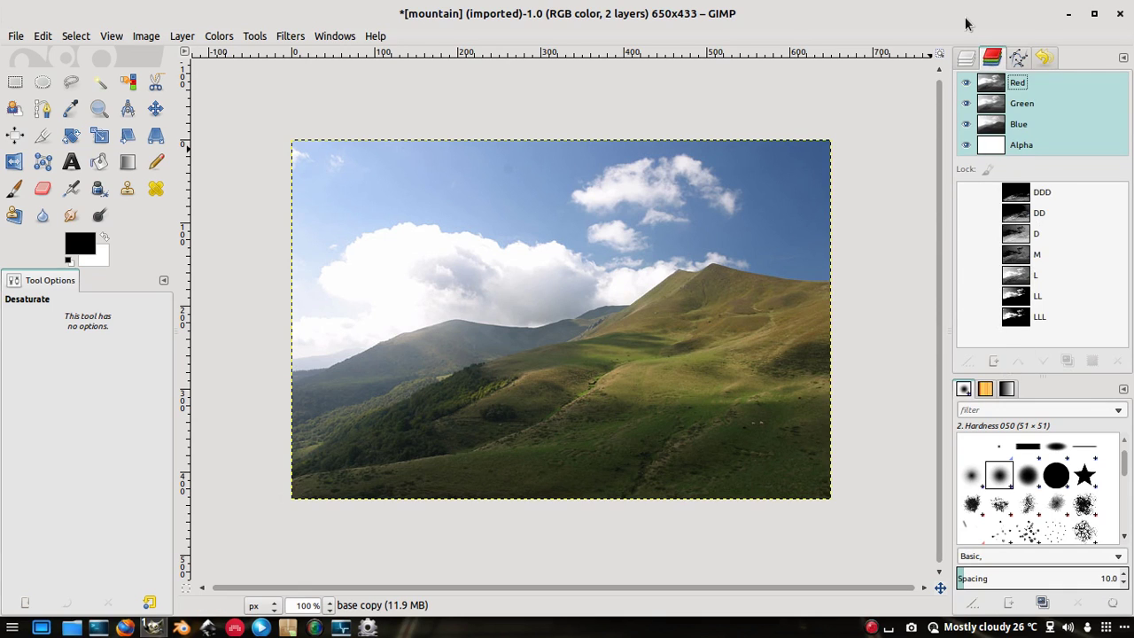
Switch back and forth between the Layers and Channels lists to review the masks
left_click(965, 57)
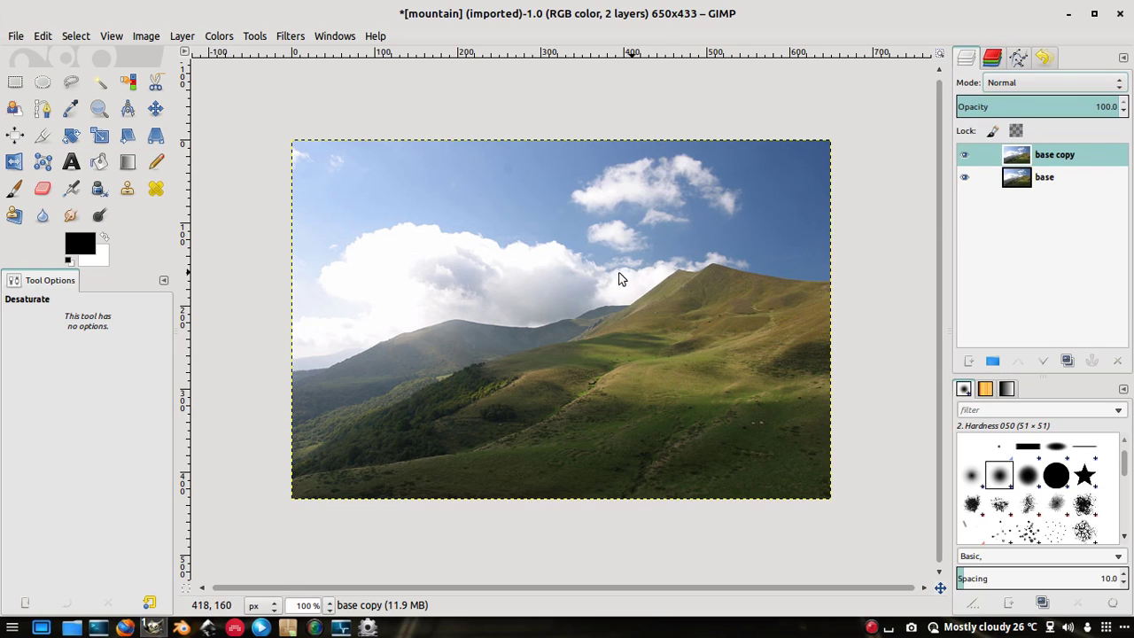
scroll(489, 302, "up", 2)
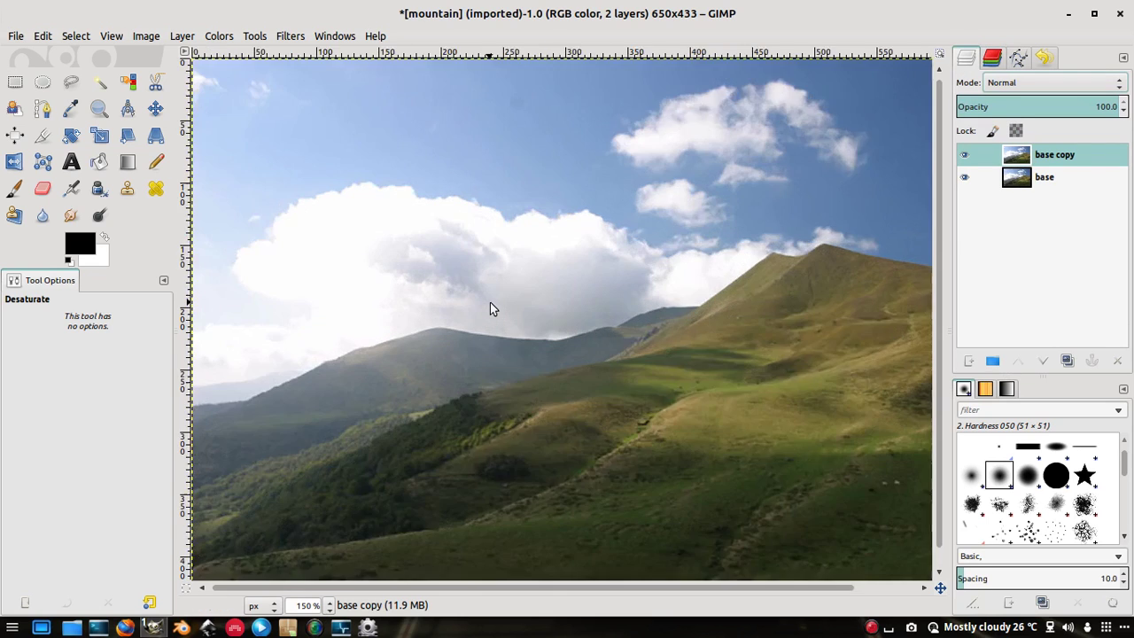
scroll(489, 303, "down", 2)
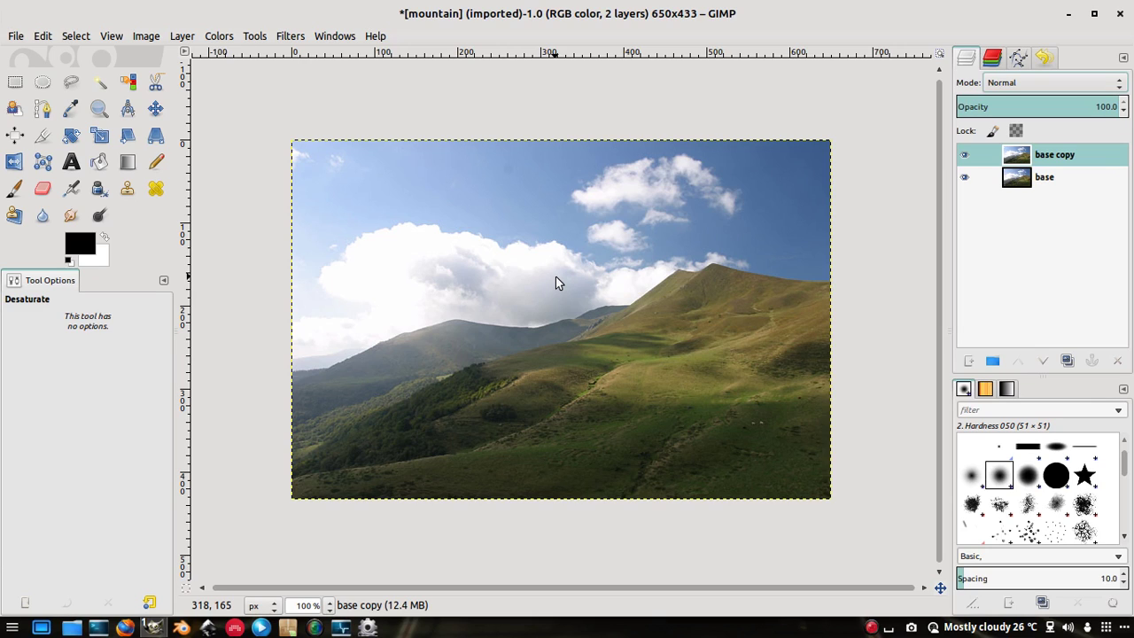
left_click(991, 58)
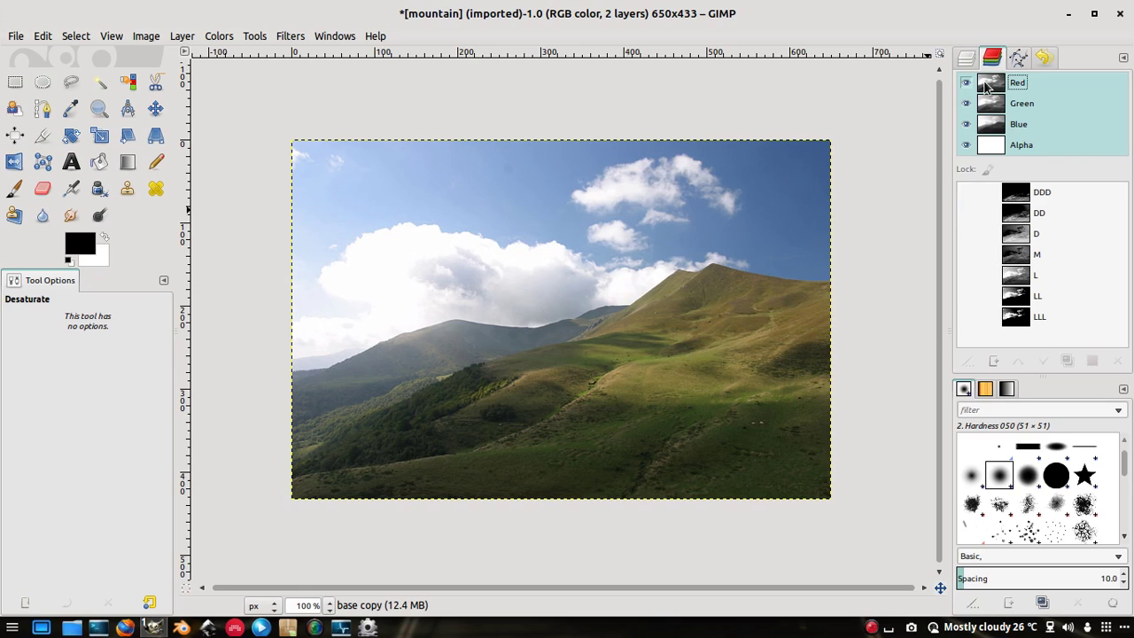
left_click(967, 57)
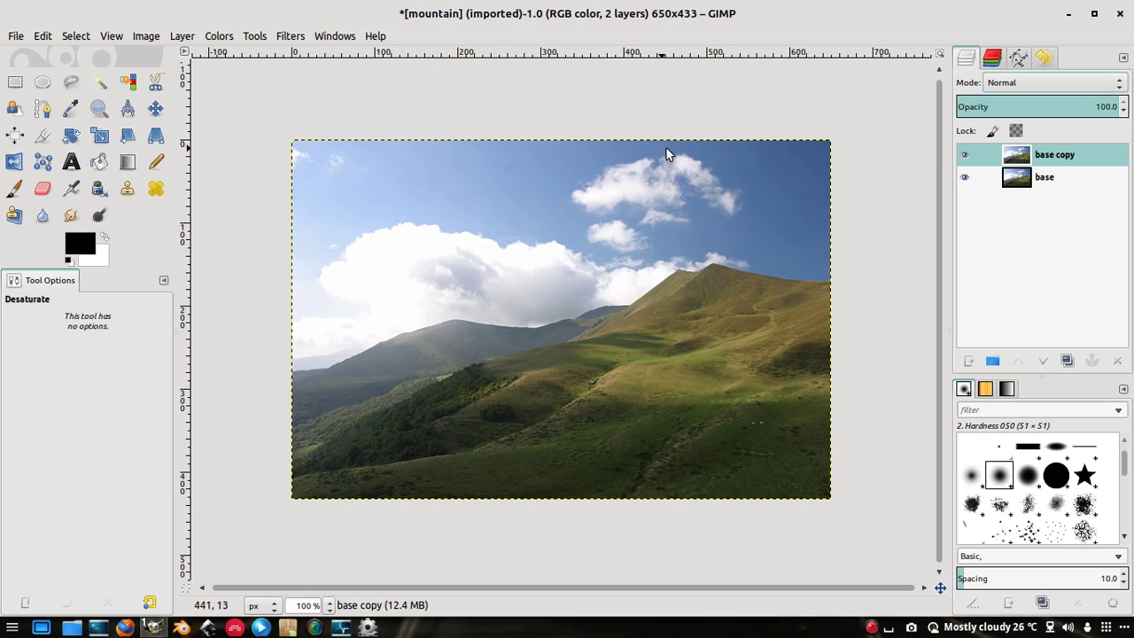
left_click(992, 58)
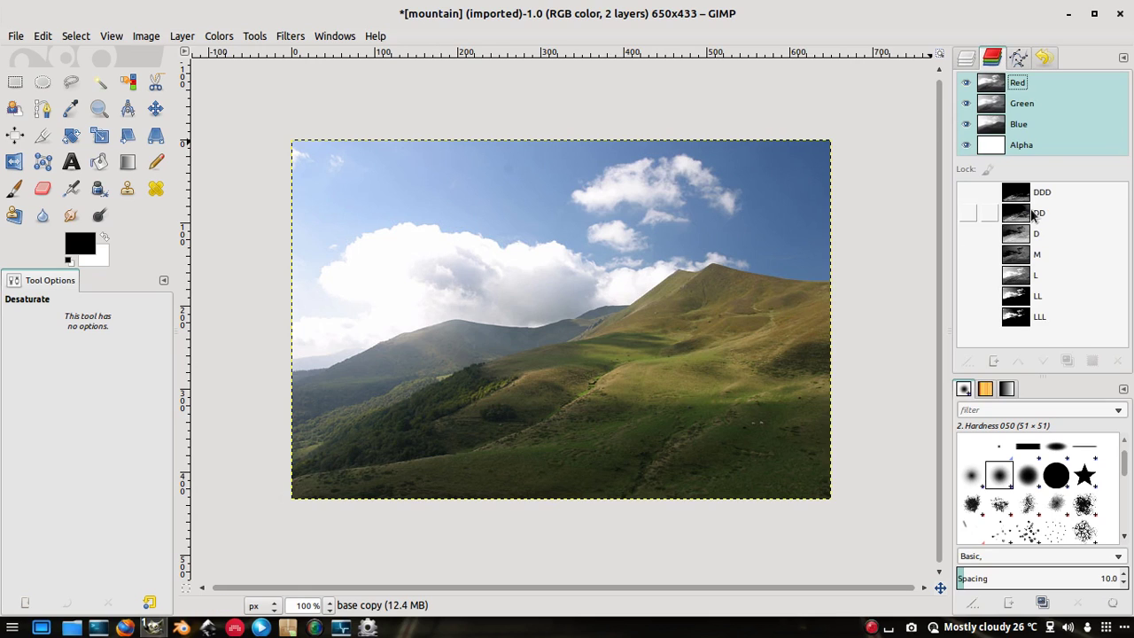
left_click(967, 58)
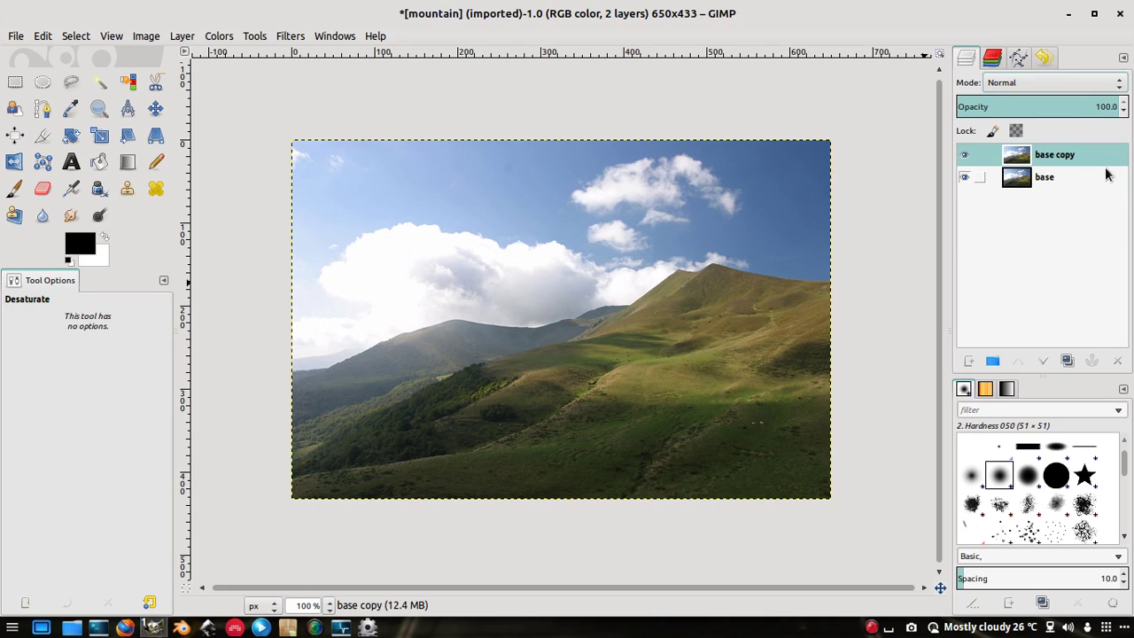
Rename the base copy layer to 'work'
double_click(1067, 155)
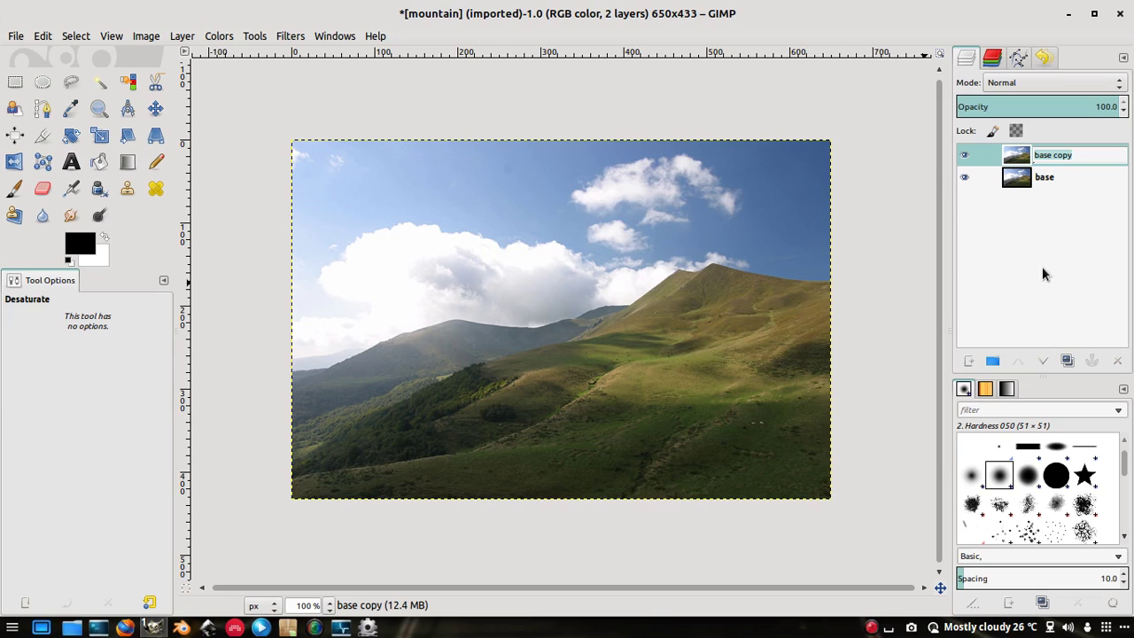
type("work")
key("Return")
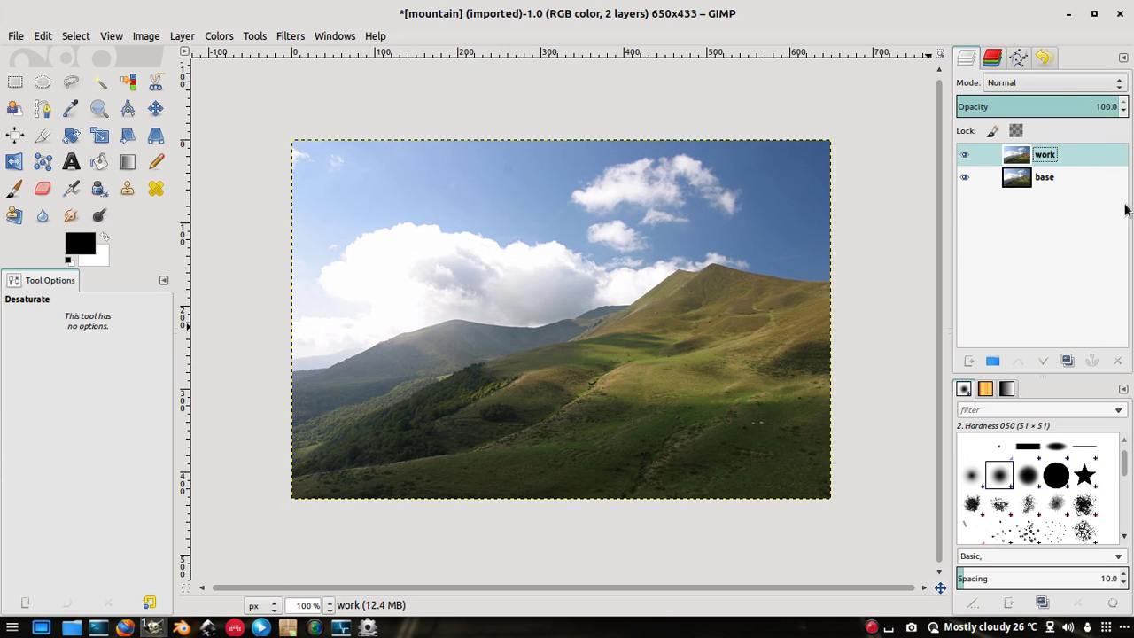
Duplicate the work layer to create work copy
right_click(1054, 158)
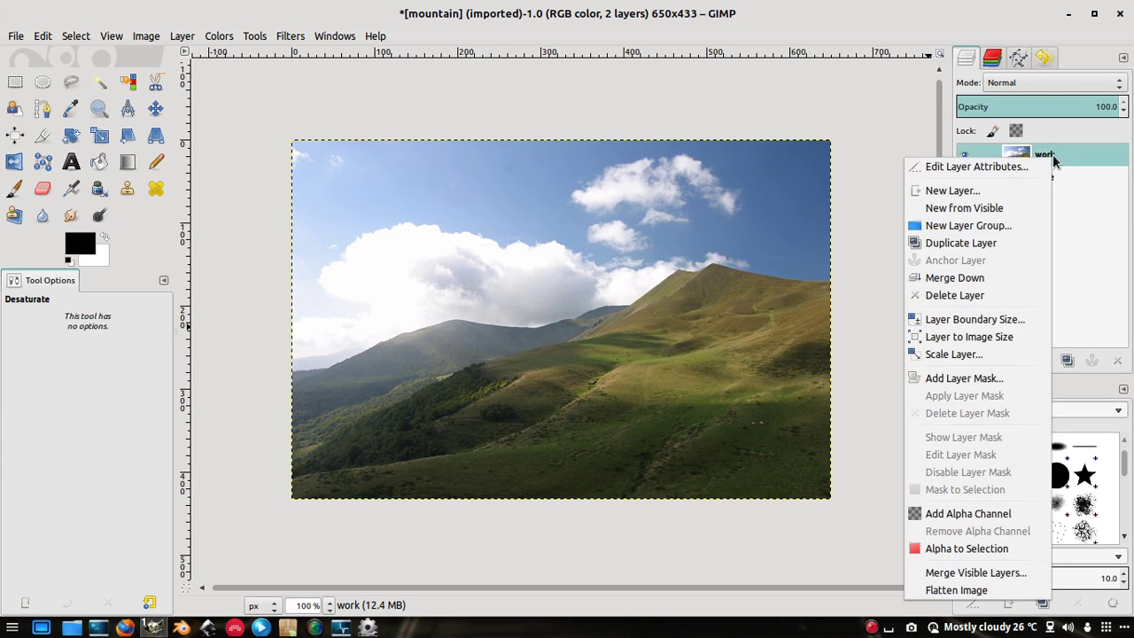
left_click(1107, 253)
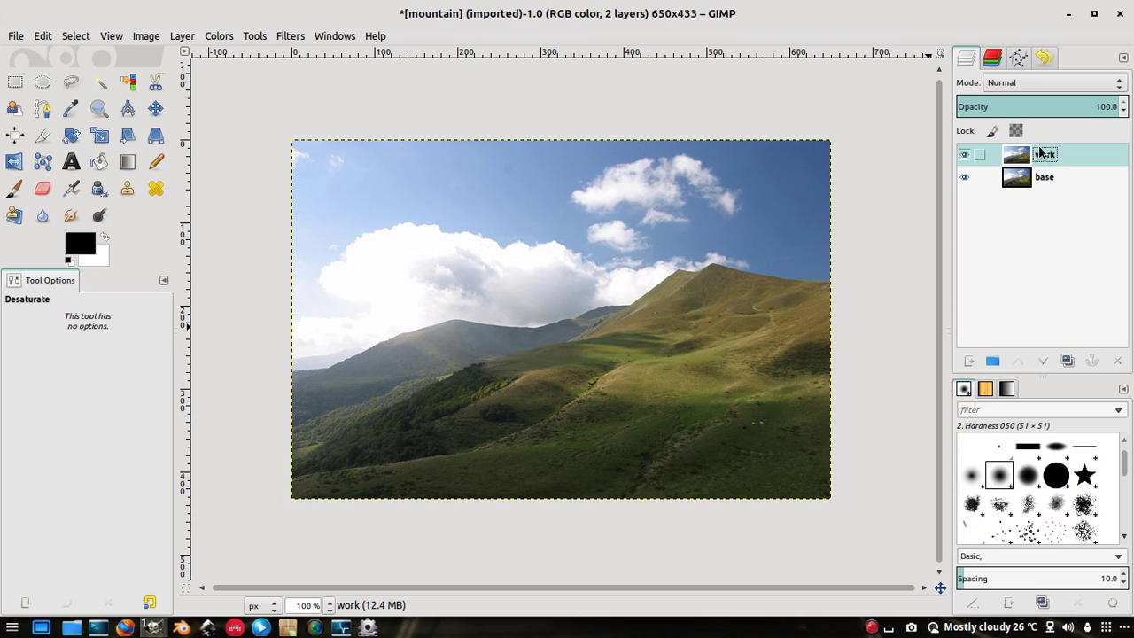
left_click(1069, 362)
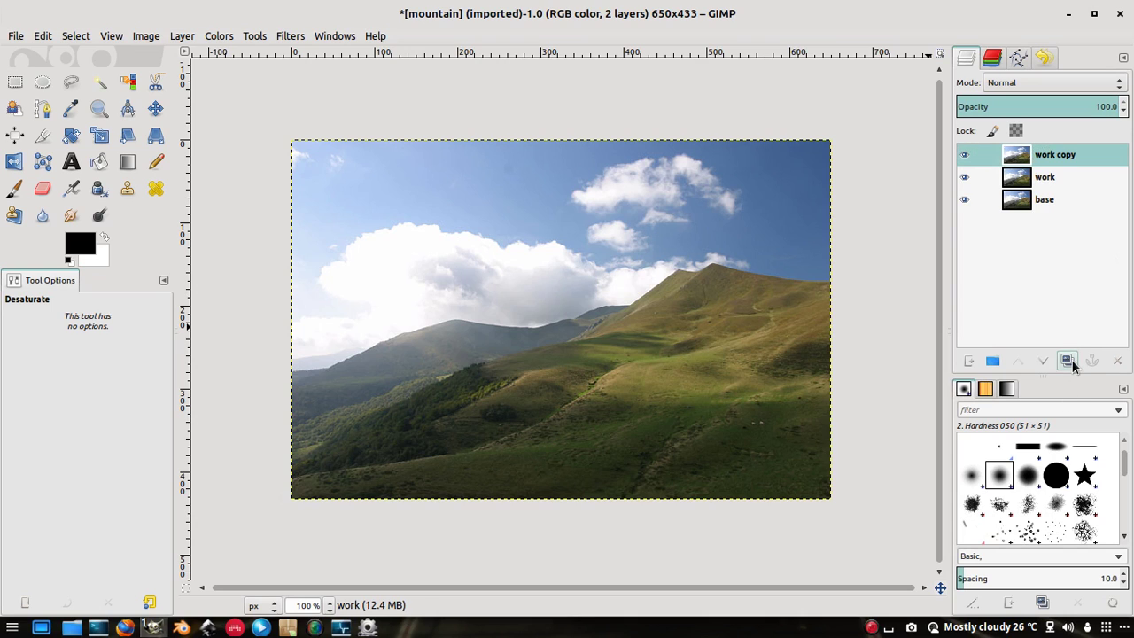
double_click(1075, 157)
left_click(566, 352)
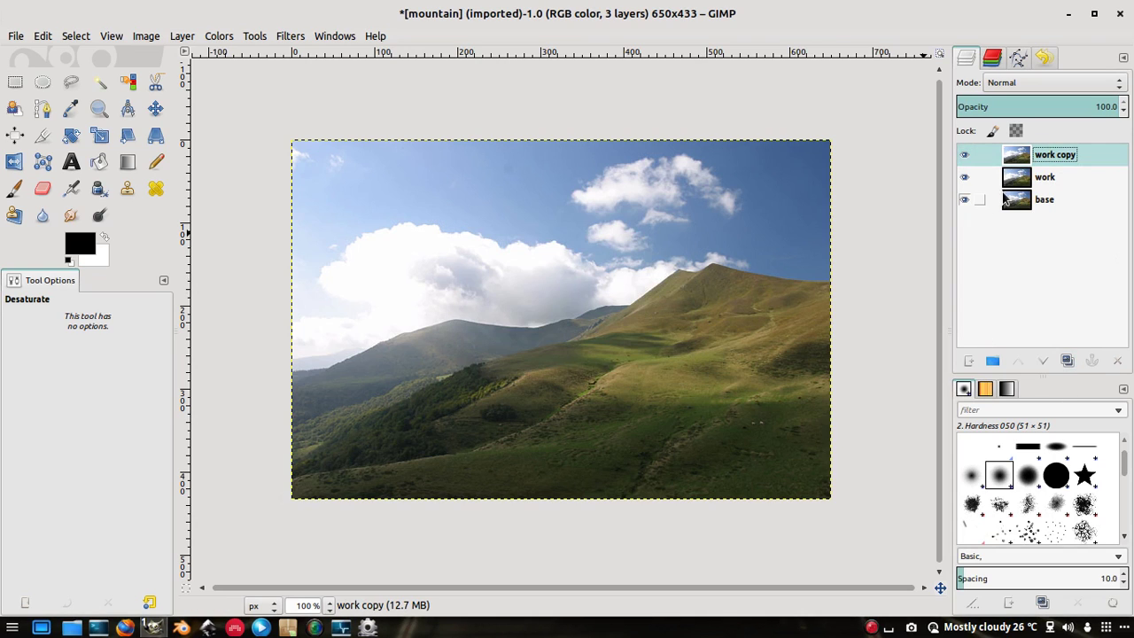
Rename the work layer to 'l'
left_click(1045, 178)
double_click(1045, 179)
type("l")
key("Return")
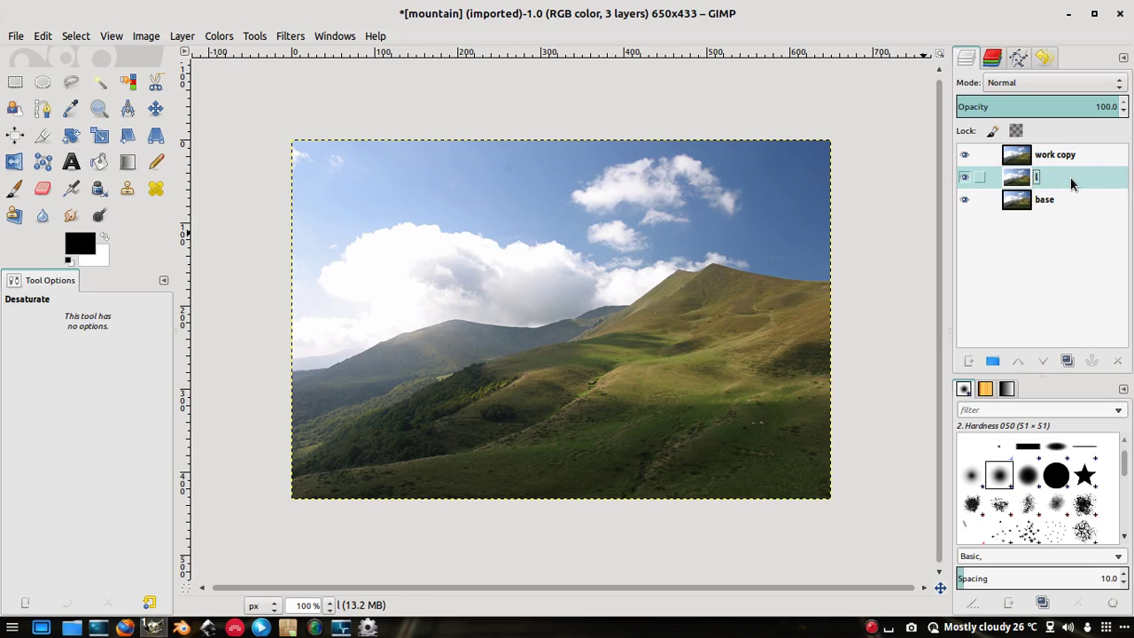
Rename work copy to 'd', then select layer l
double_click(1061, 157)
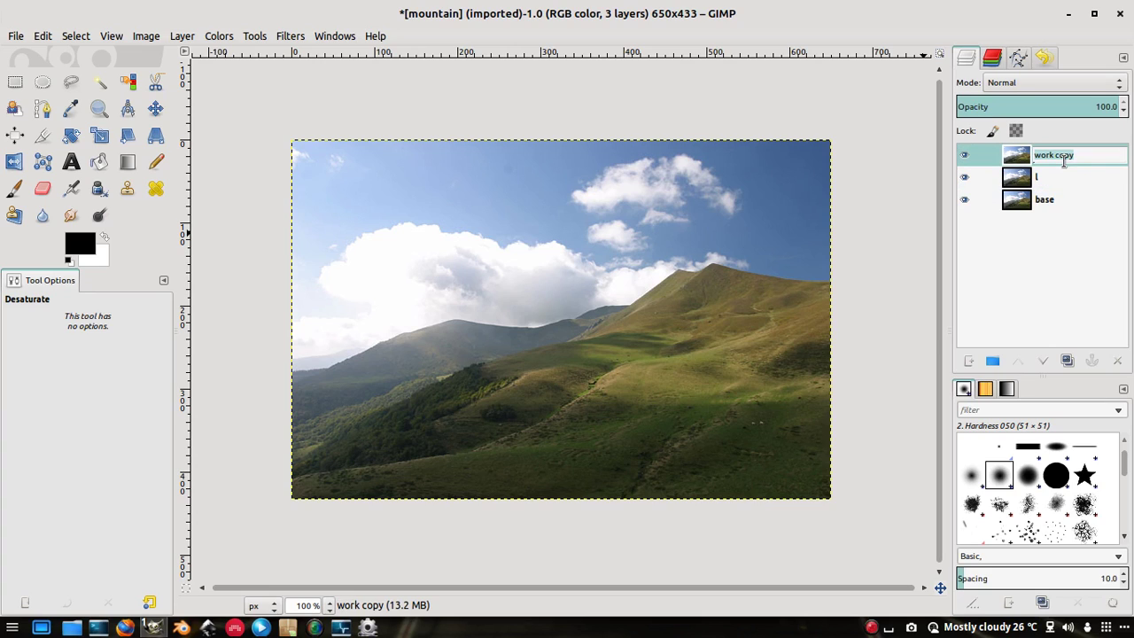
type("d")
key("Return")
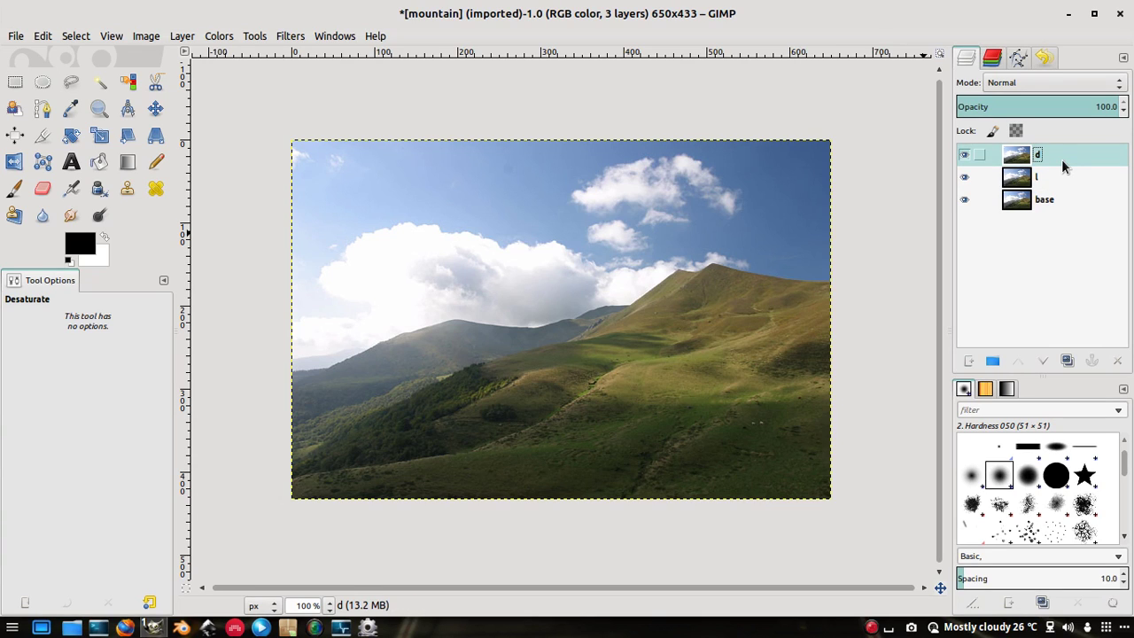
left_click(1056, 175)
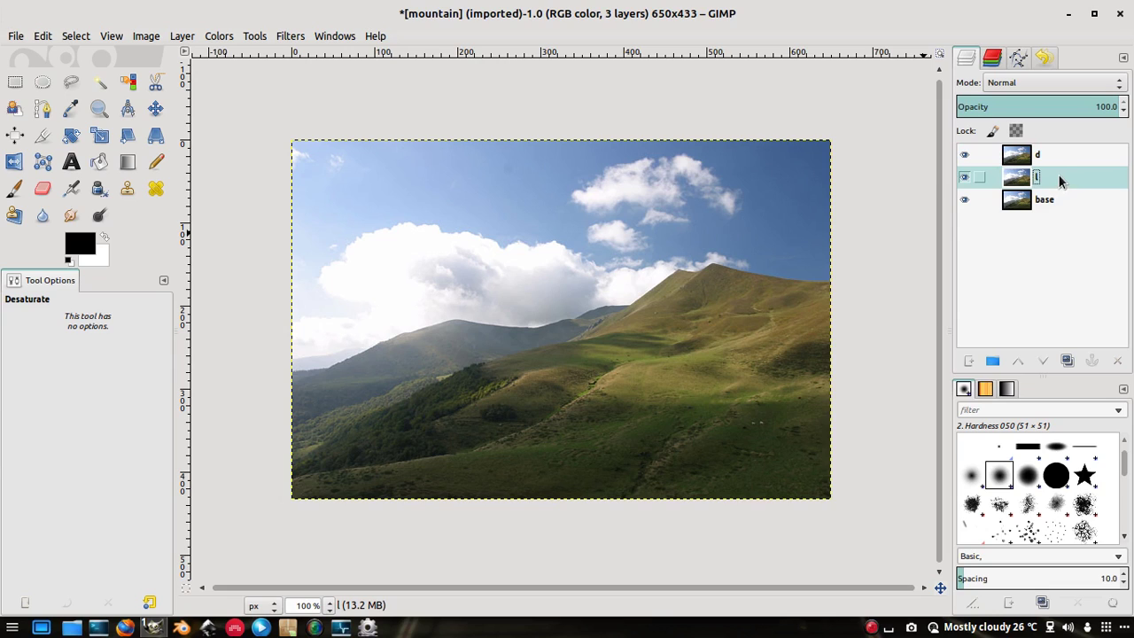
left_click(1060, 150)
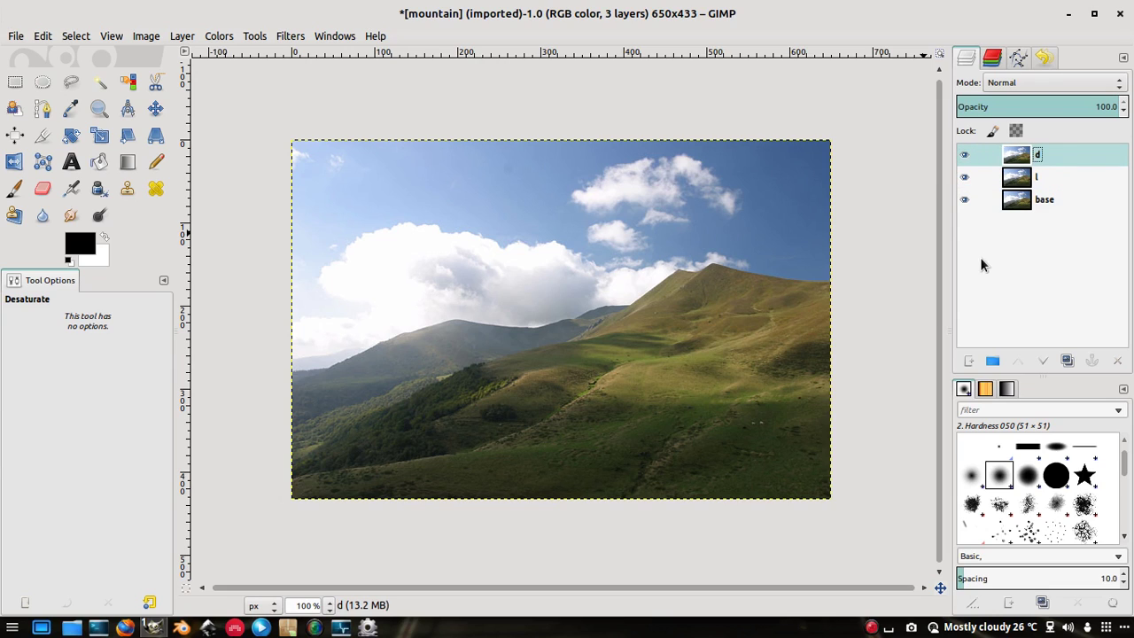
double_click(1038, 176)
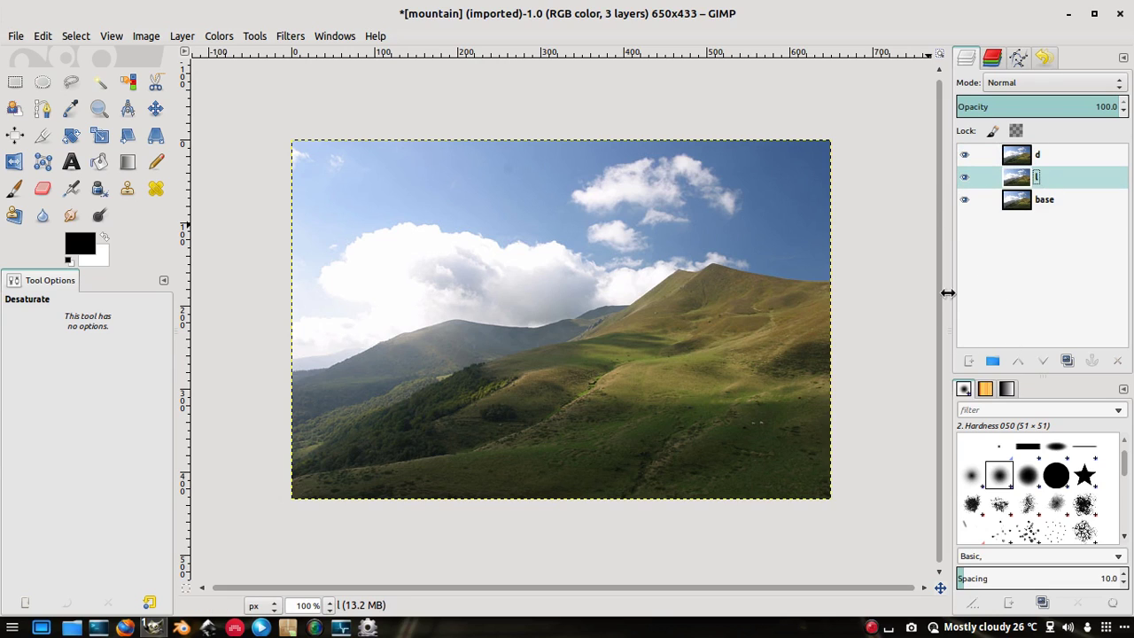
Open Add Layer Mask for layer l and set the mask source to Channel
right_click(1023, 175)
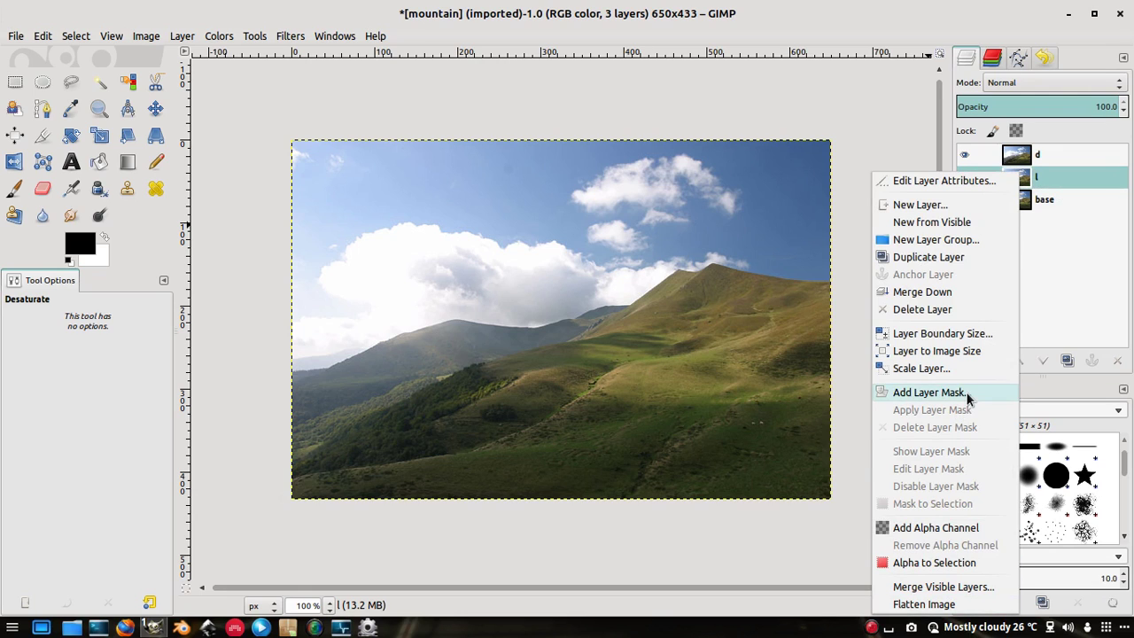
left_click(930, 395)
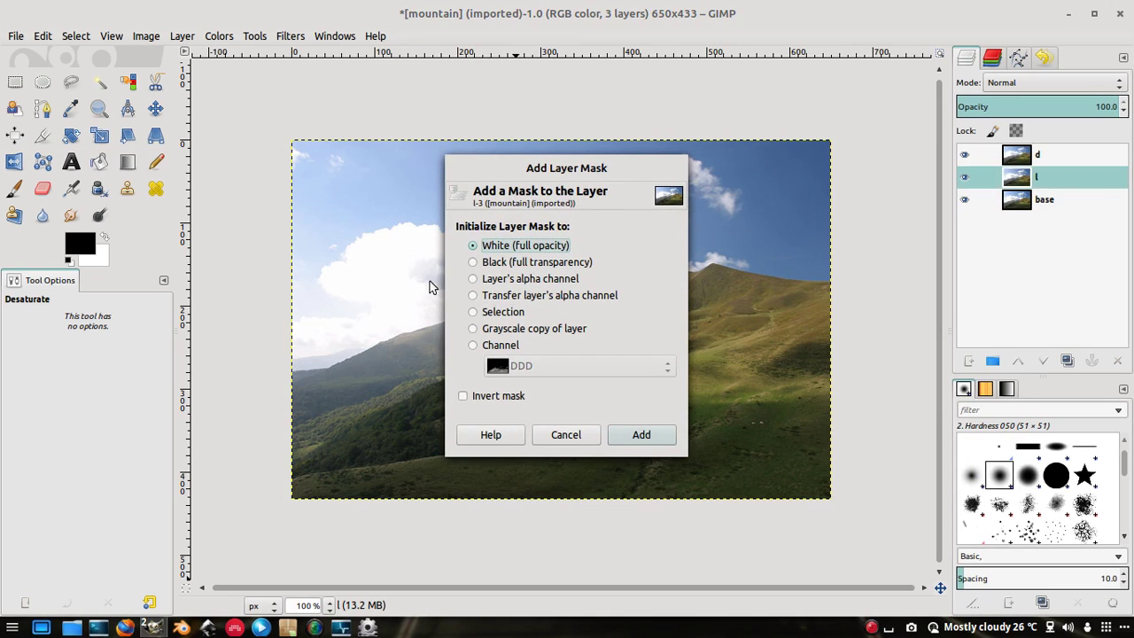
left_click_drag(540, 166, 544, 133)
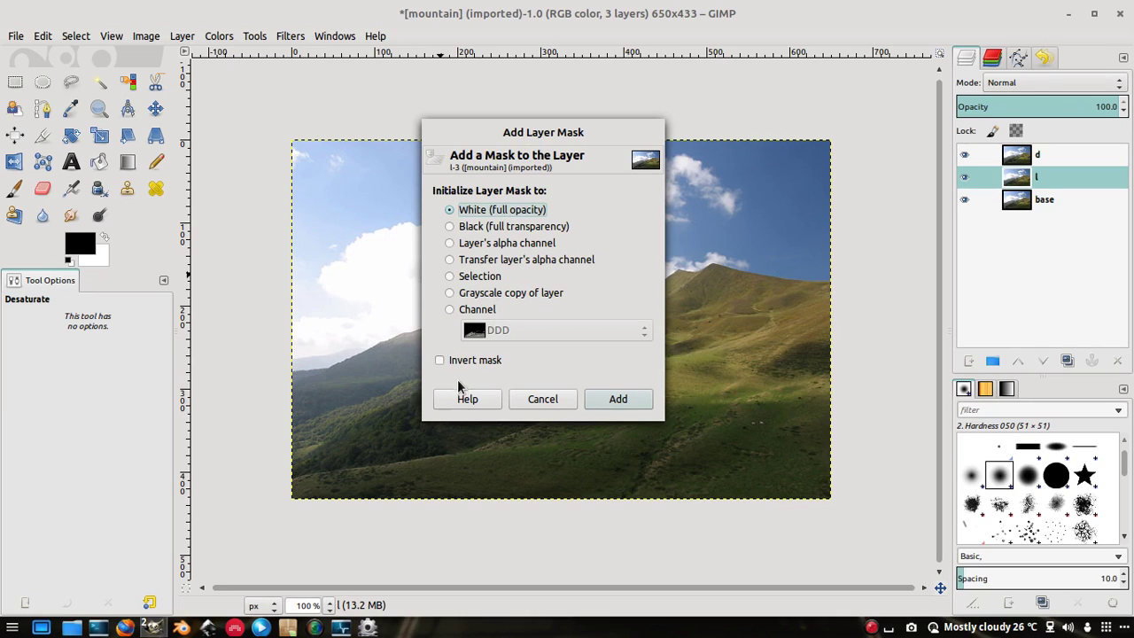
left_click(450, 311)
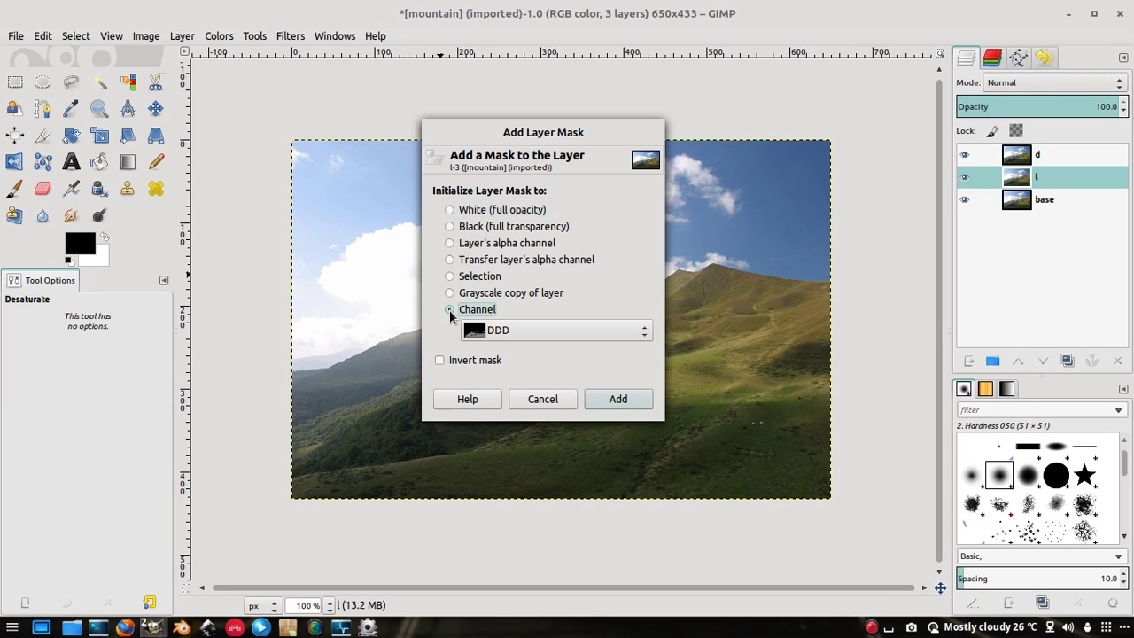
left_click_drag(544, 131, 557, 106)
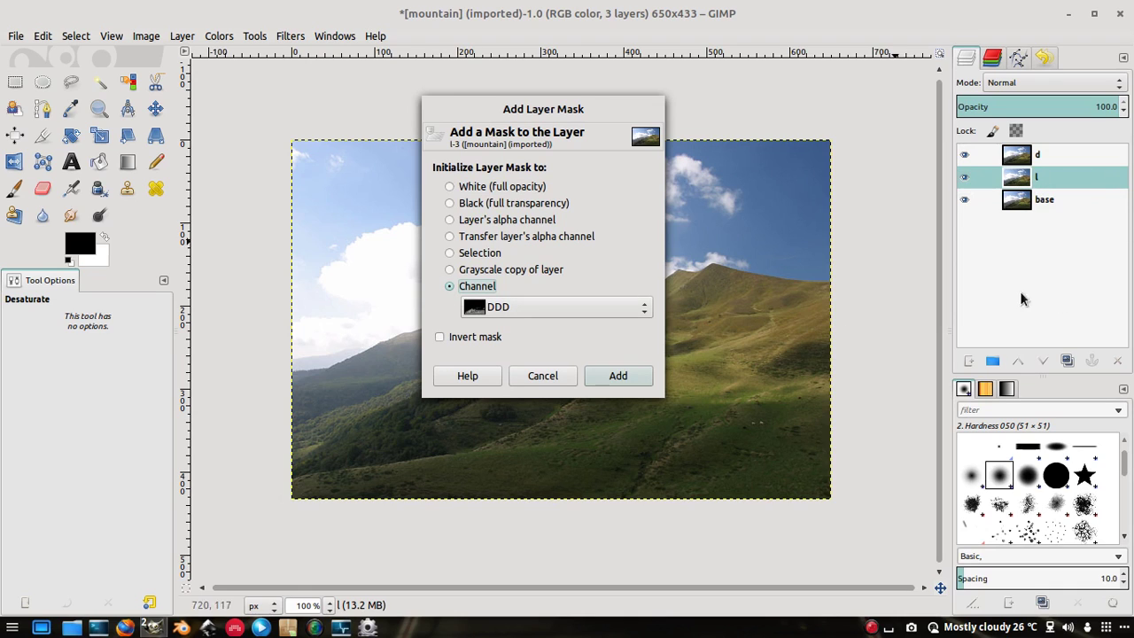
Choose LL as the mask channel and add the mask
left_click(519, 306)
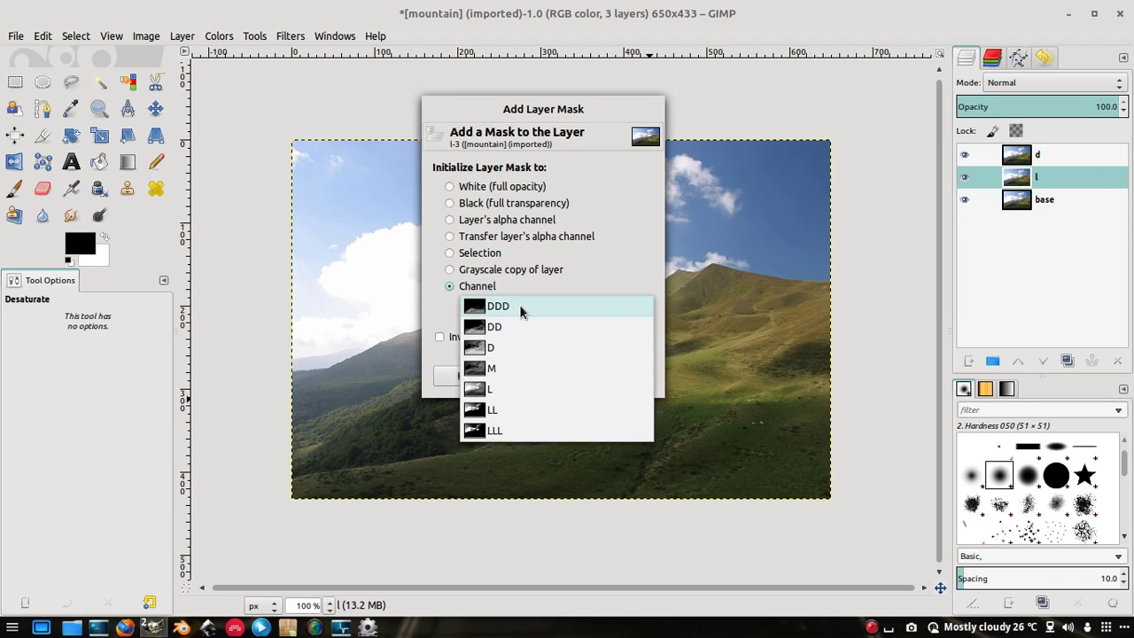
left_click(489, 410)
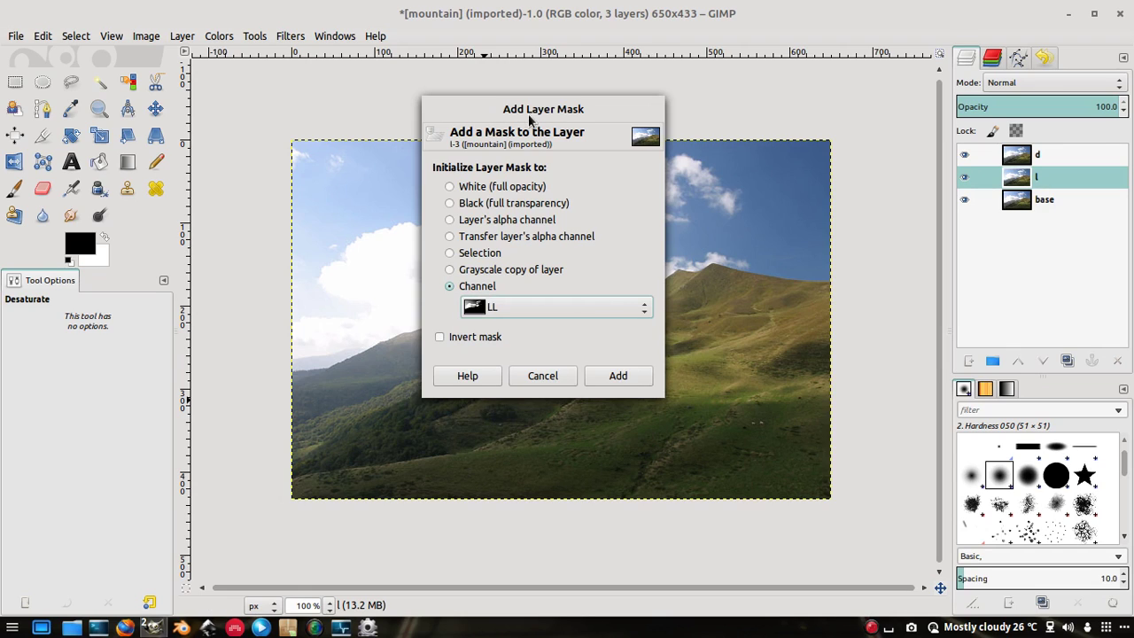
left_click(506, 317)
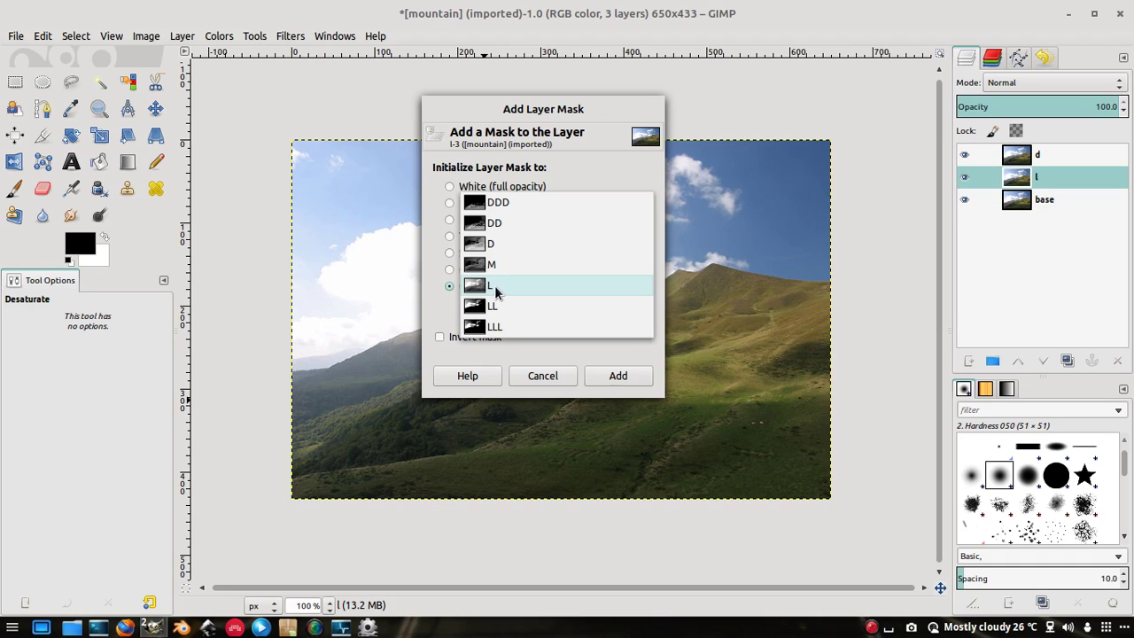
left_click(492, 288)
left_click(497, 307)
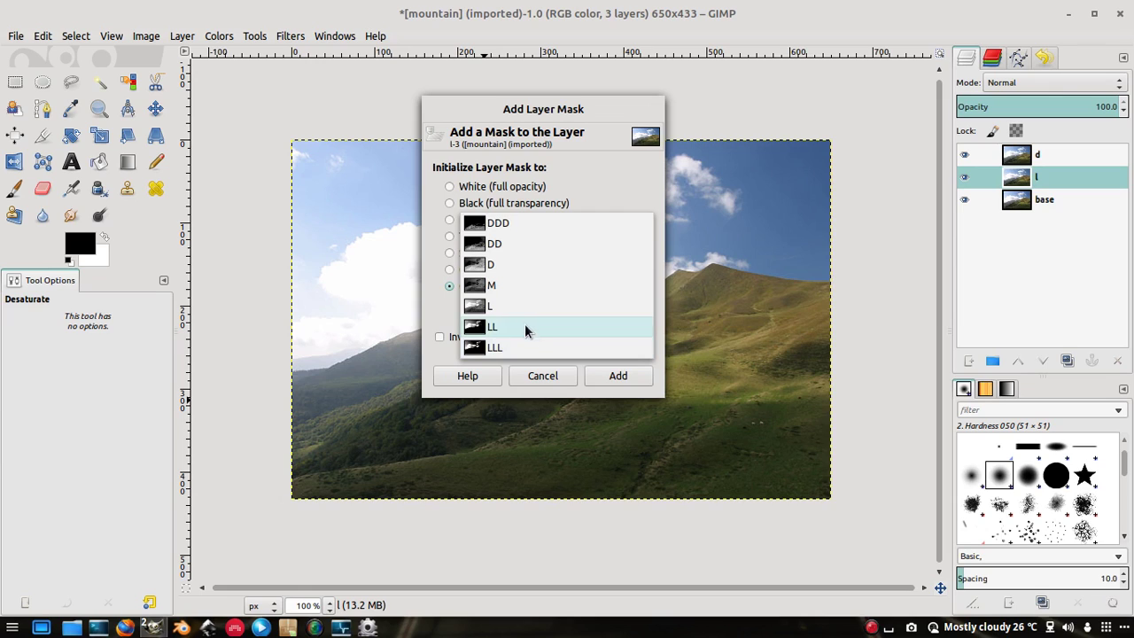
left_click(446, 298)
left_click(515, 309)
left_click(504, 328)
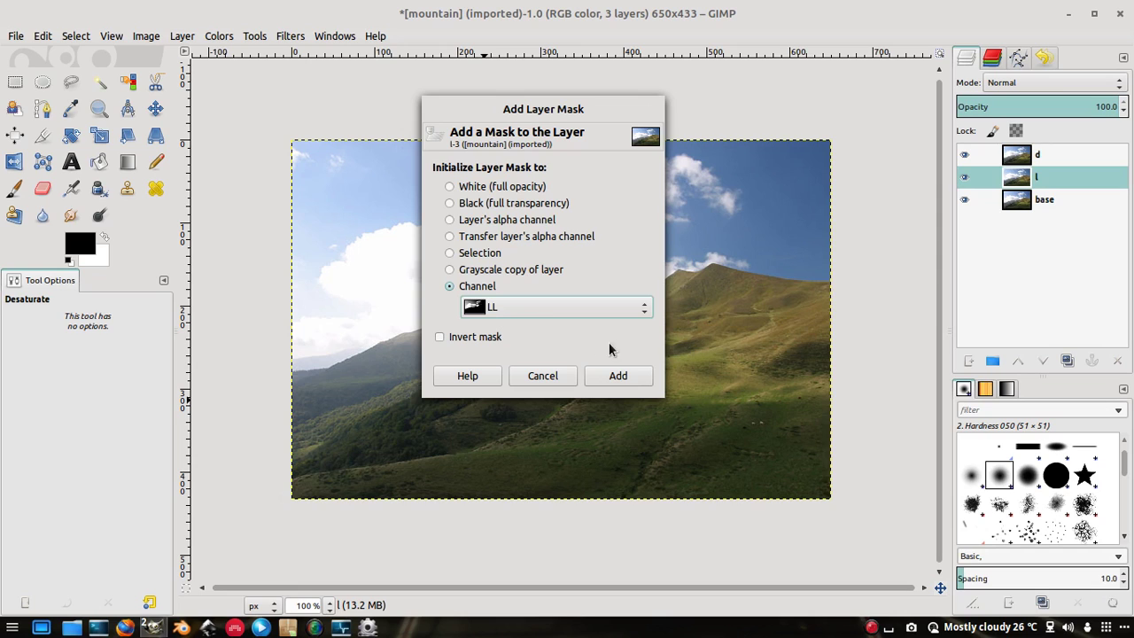
left_click(623, 378)
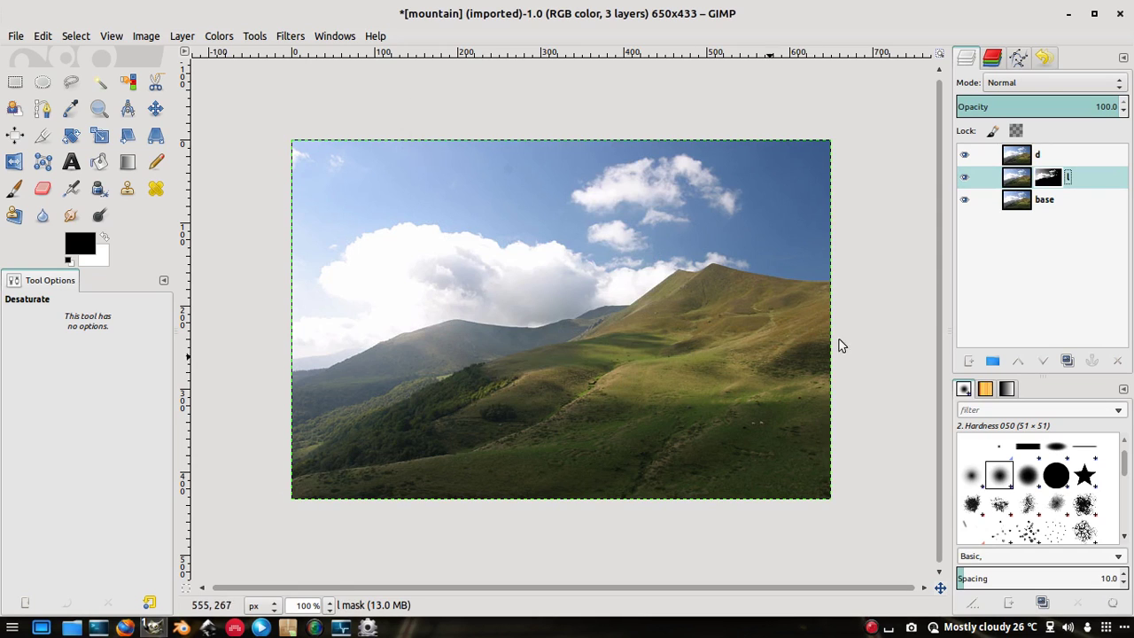
Display layer l's LL mask on the canvas with layer d hidden, then reselect l's image
right_click(1052, 182)
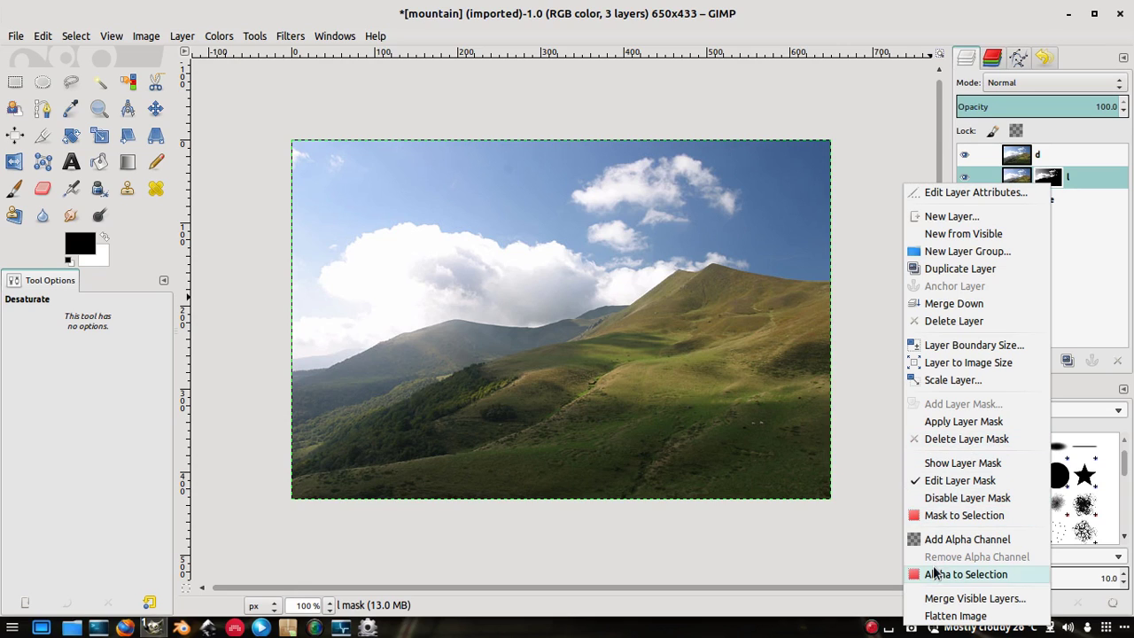
left_click(942, 463)
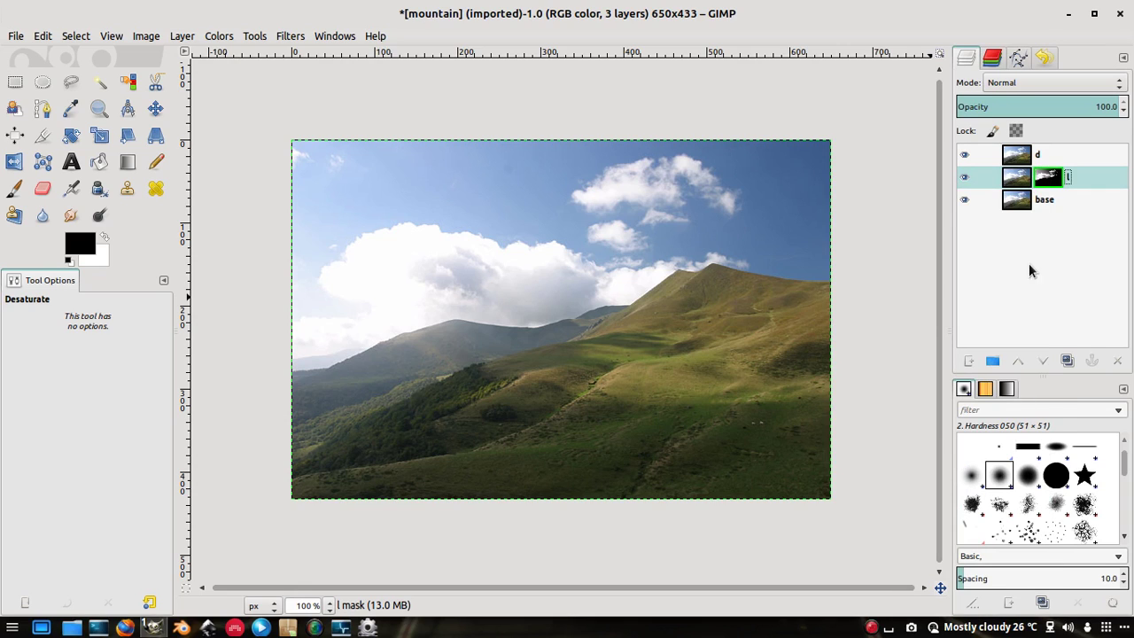
left_click(963, 154)
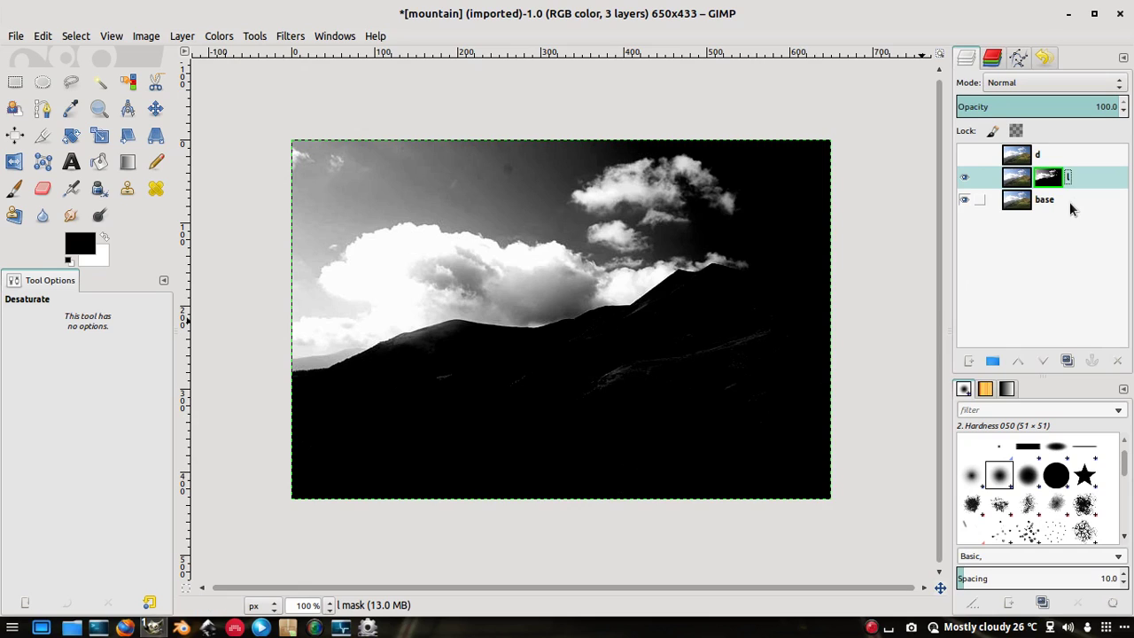
left_click(1024, 180)
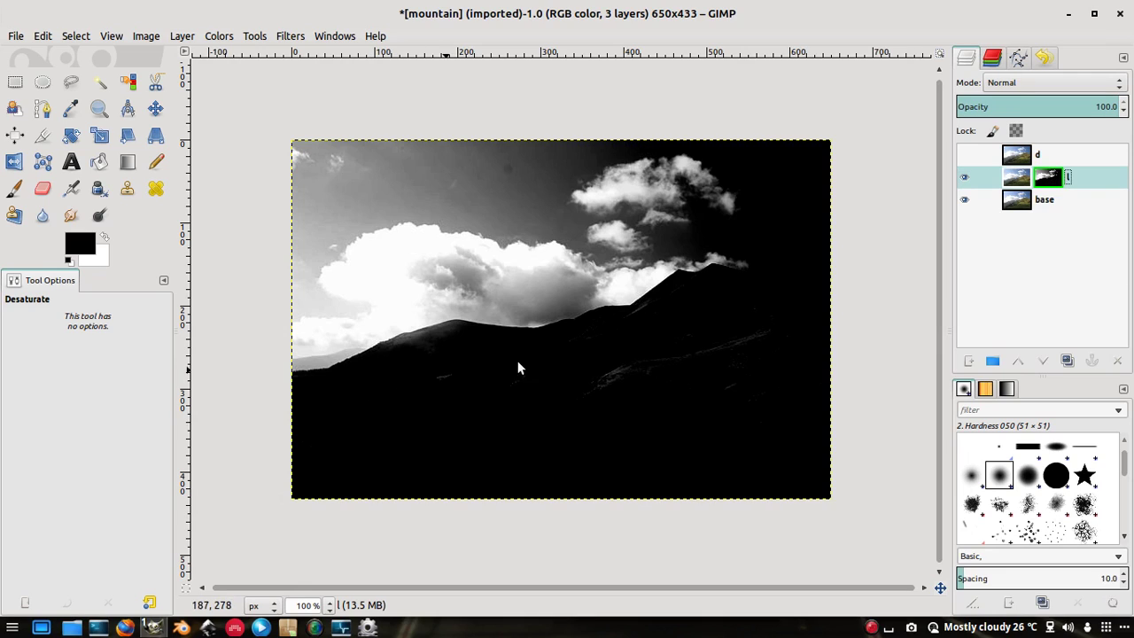
Compare the mask by toggling layer l's visibility, then turn off Show Layer Mask
left_click(963, 177)
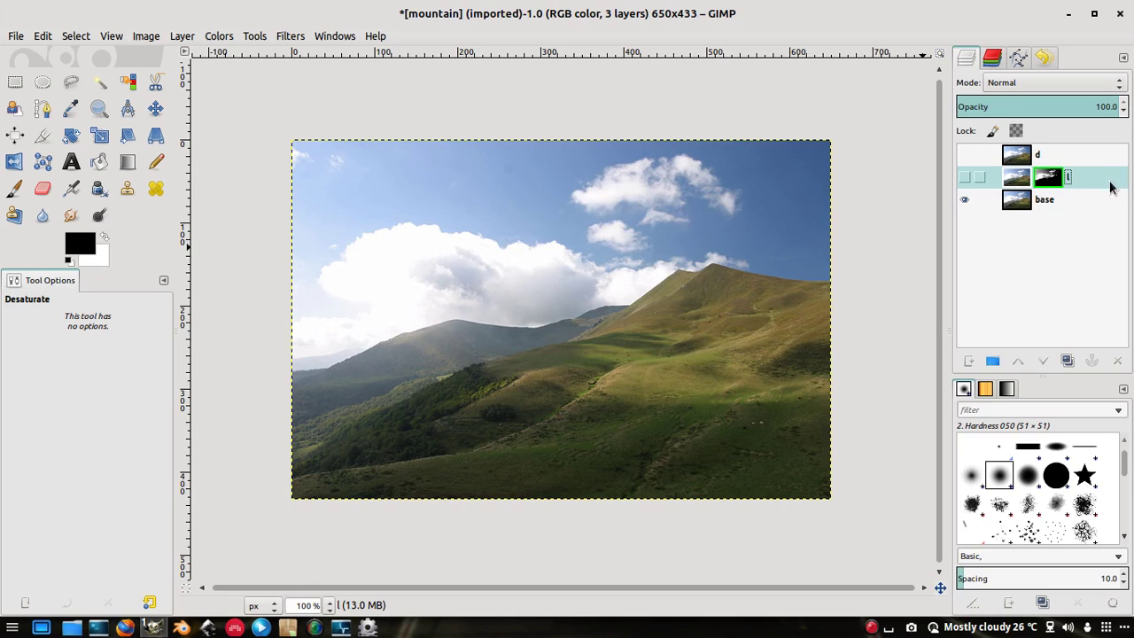
right_click(1054, 182)
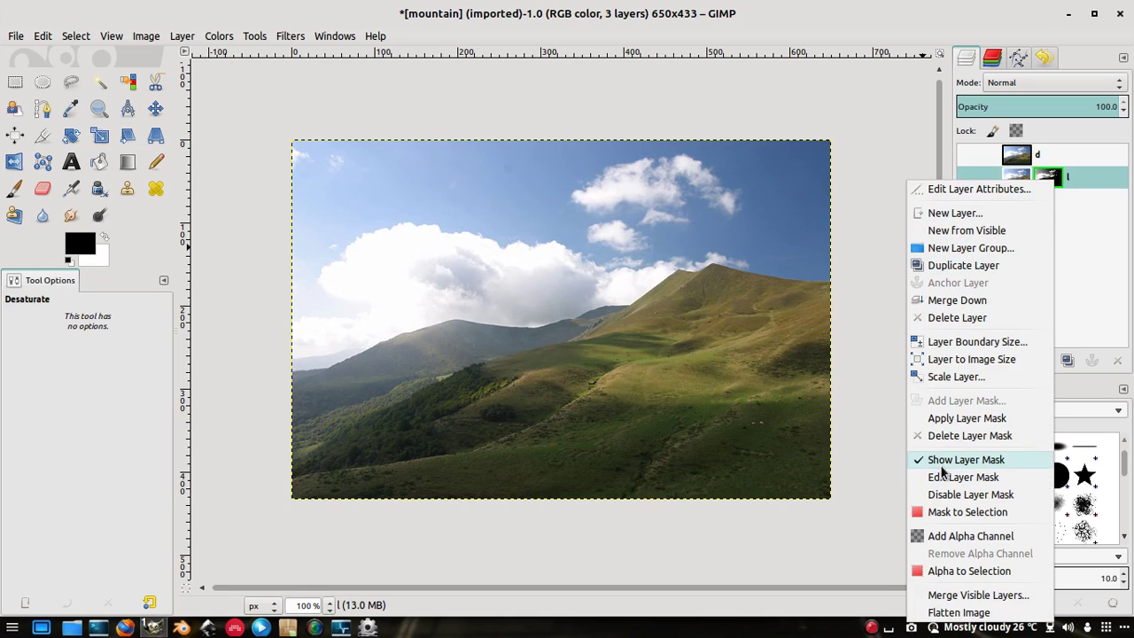
left_click(1078, 273)
left_click(967, 179)
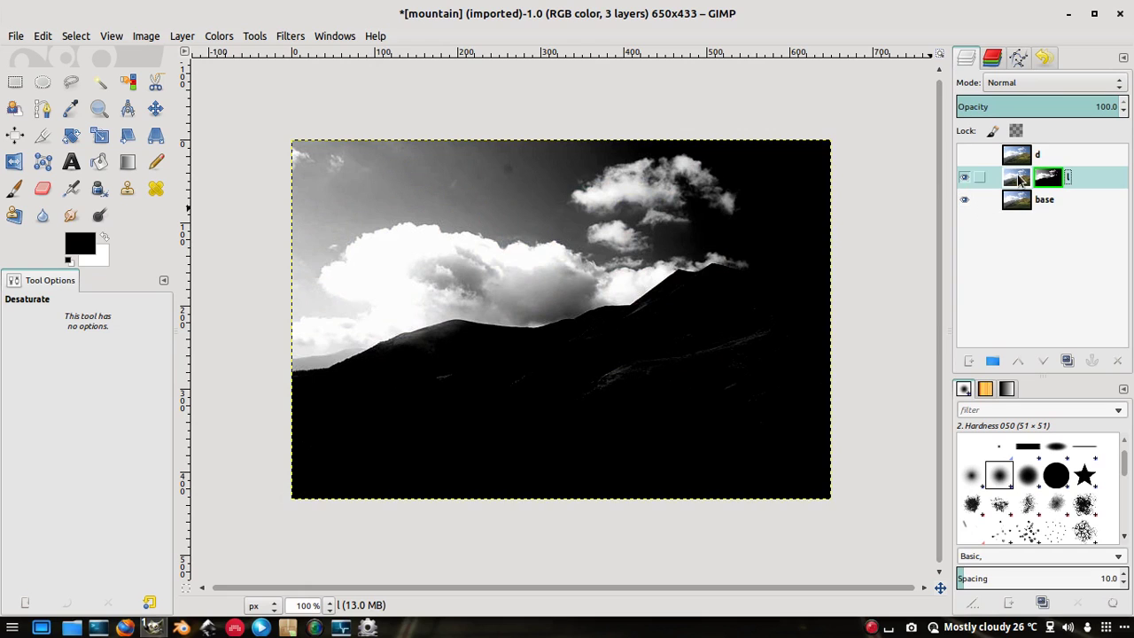
right_click(1030, 182)
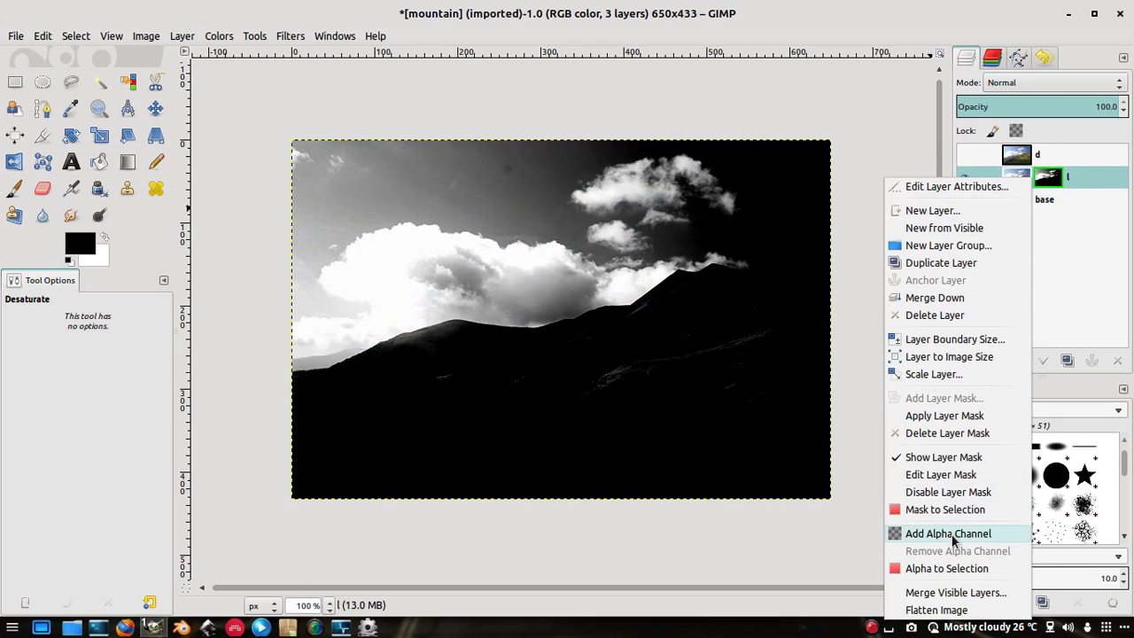
left_click(961, 458)
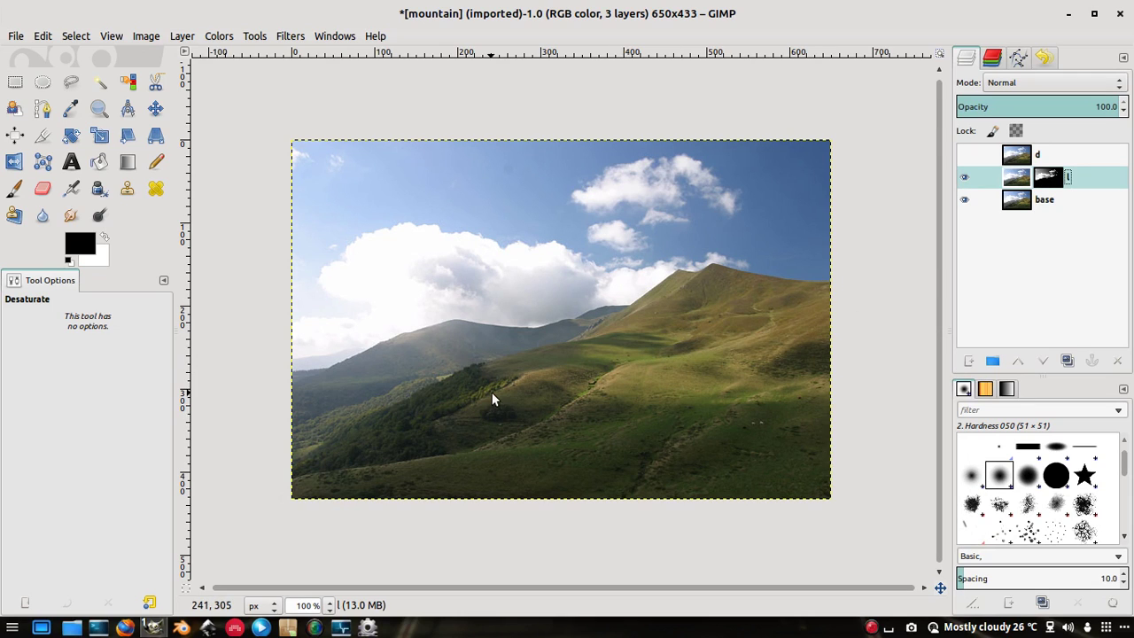
View layer l alone over transparency by hiding the base layer, then restore it
left_click(964, 201)
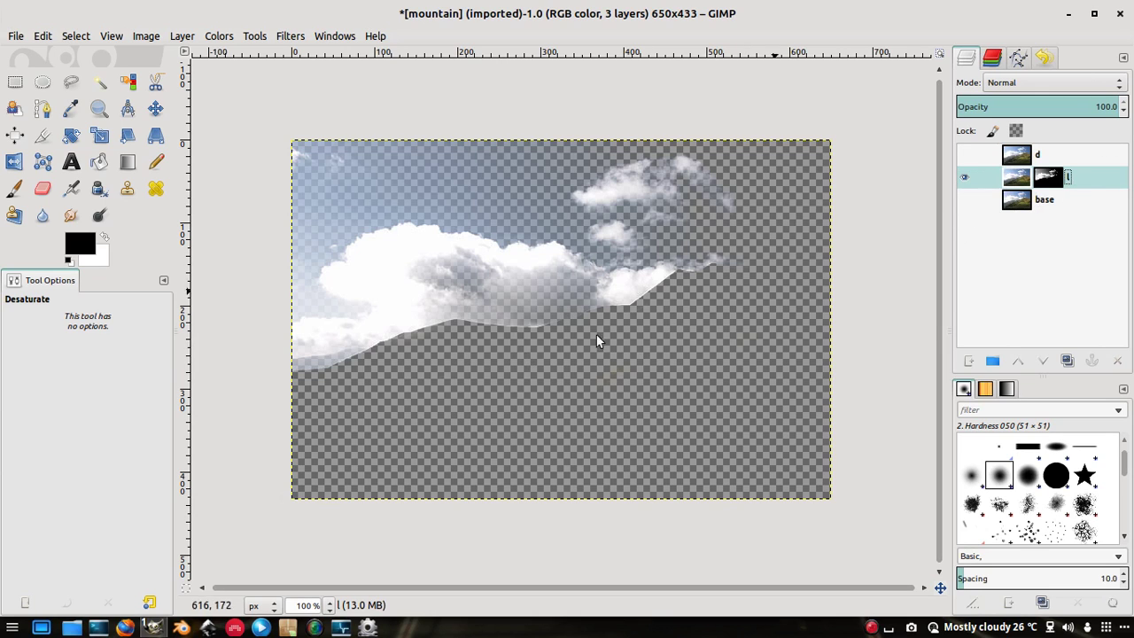
left_click(963, 200)
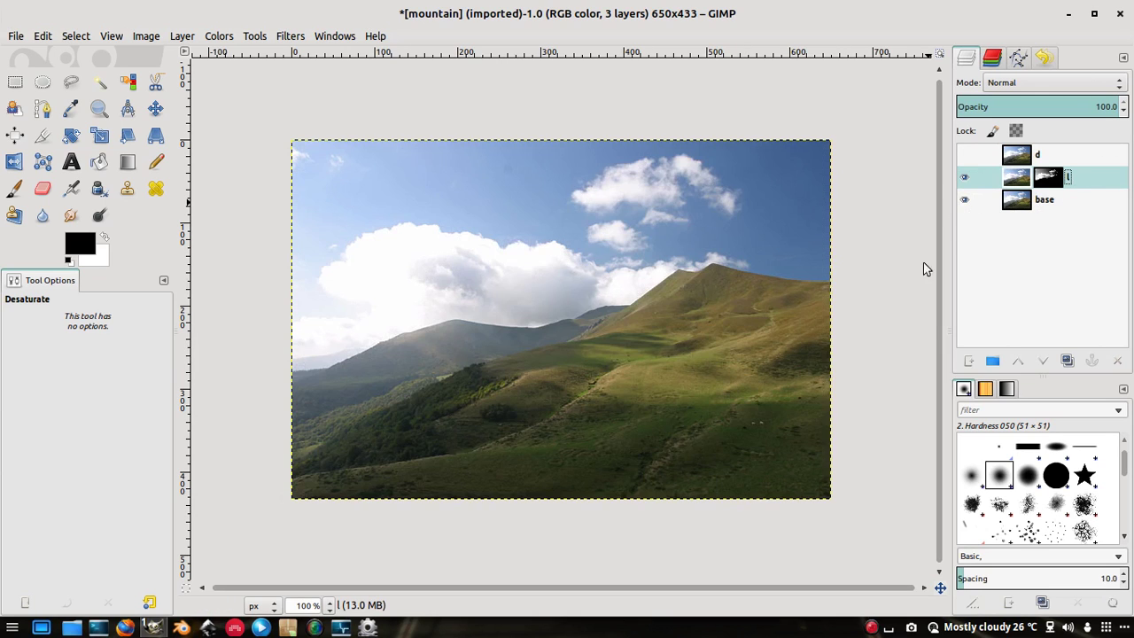
right_click(1033, 157)
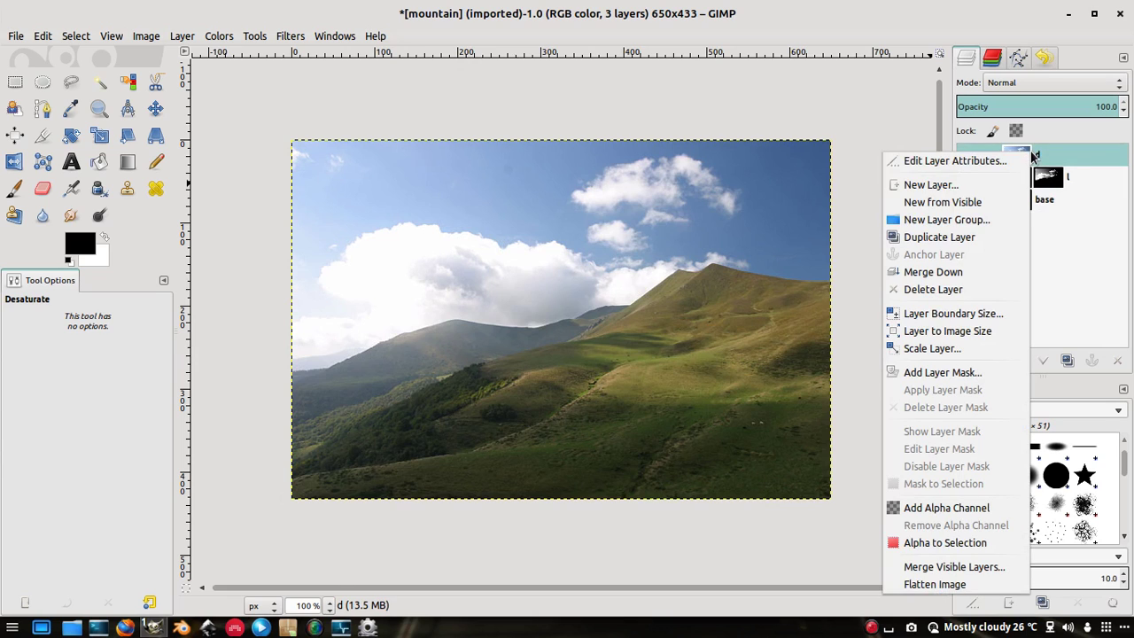
Add a layer mask to layer d built from the DD channel
left_click(943, 372)
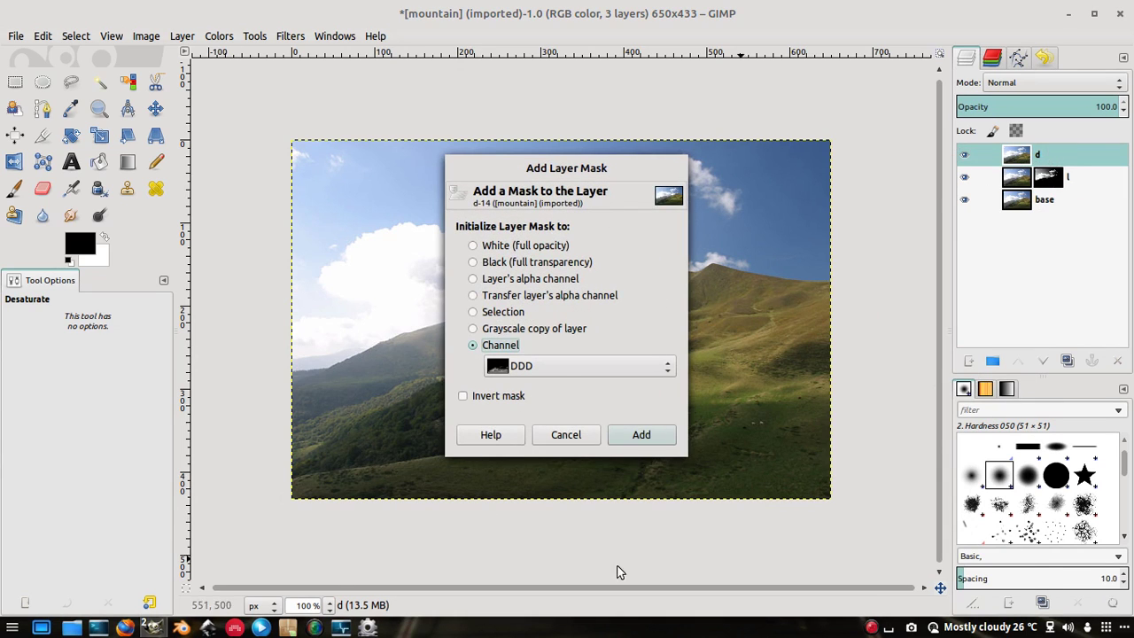
left_click(537, 369)
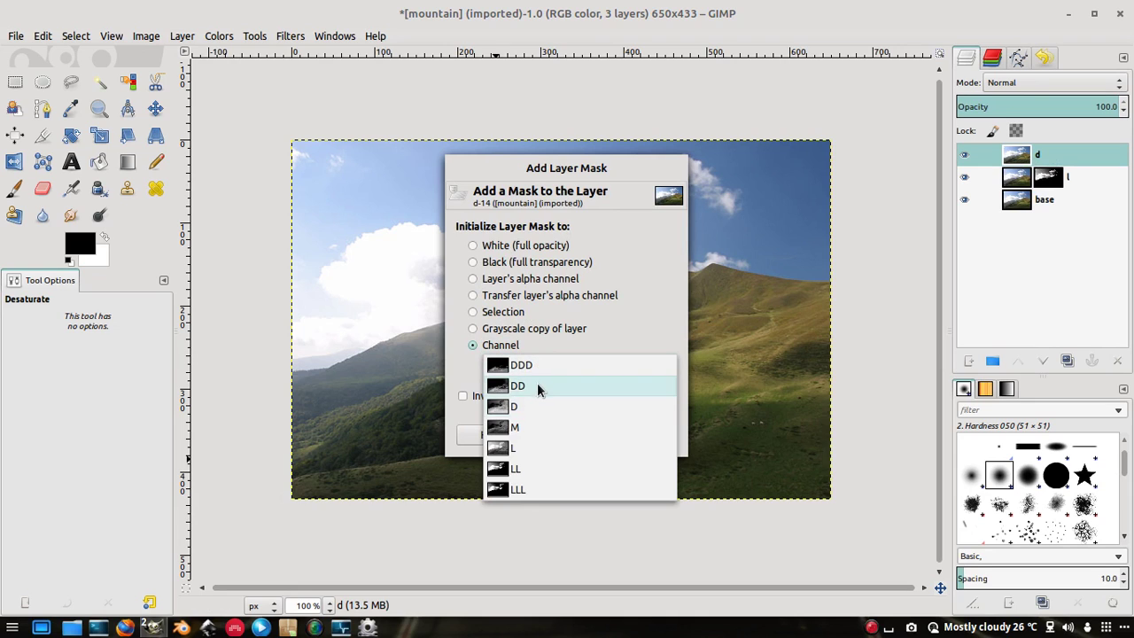
left_click(510, 384)
left_click(640, 434)
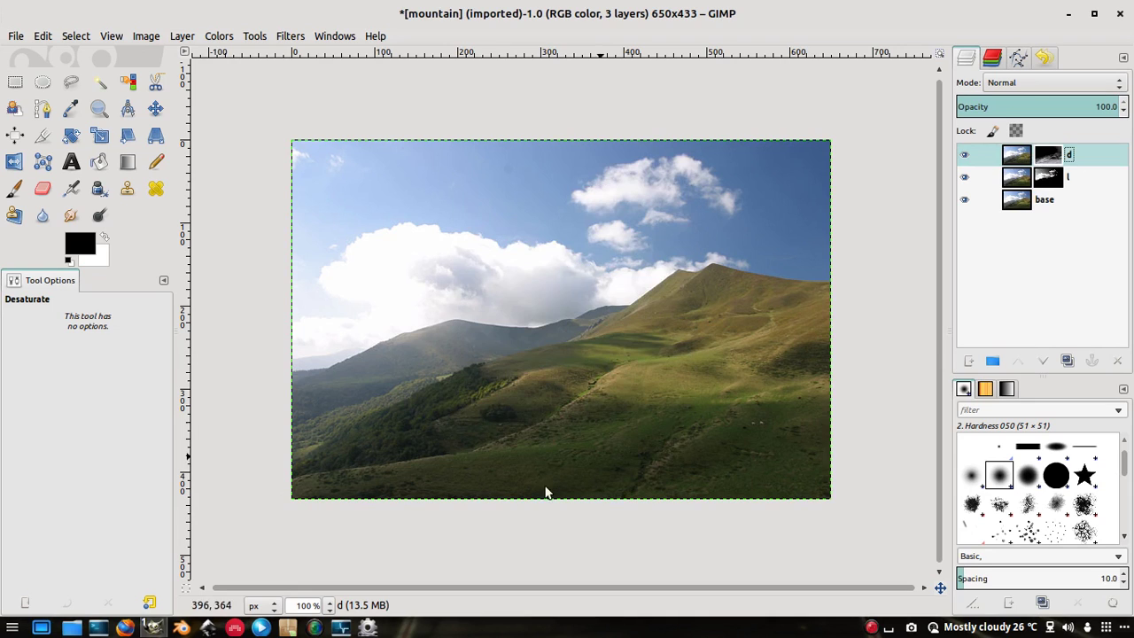
View layer d alone by hiding l and base, restore both, then reselect d's image
left_click(964, 177)
left_click(965, 199)
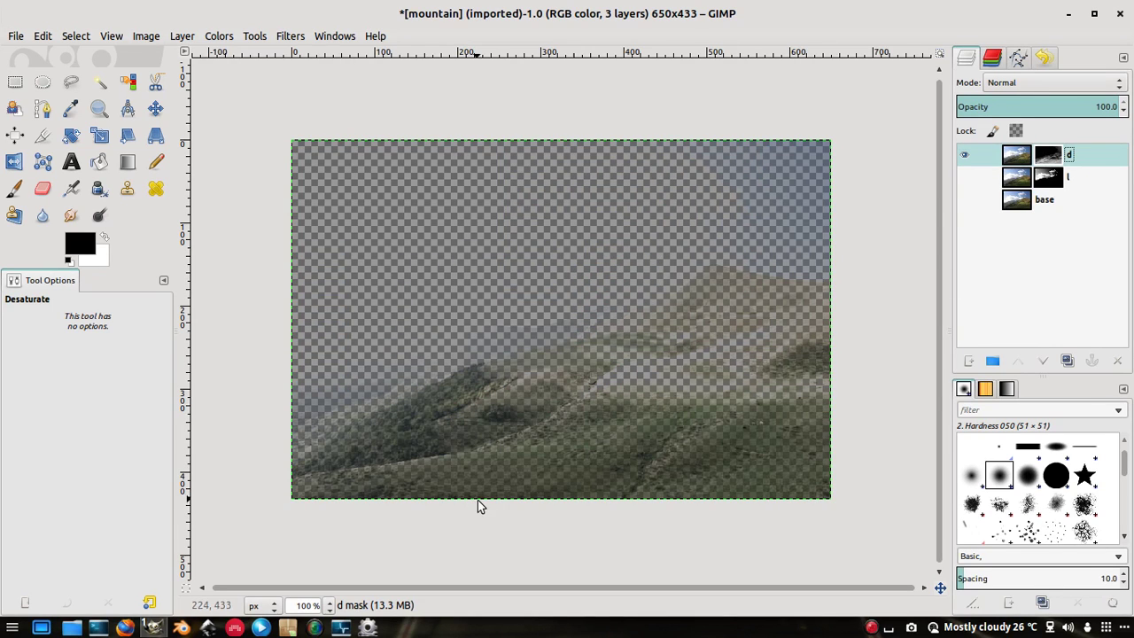
left_click(964, 176)
left_click(964, 199)
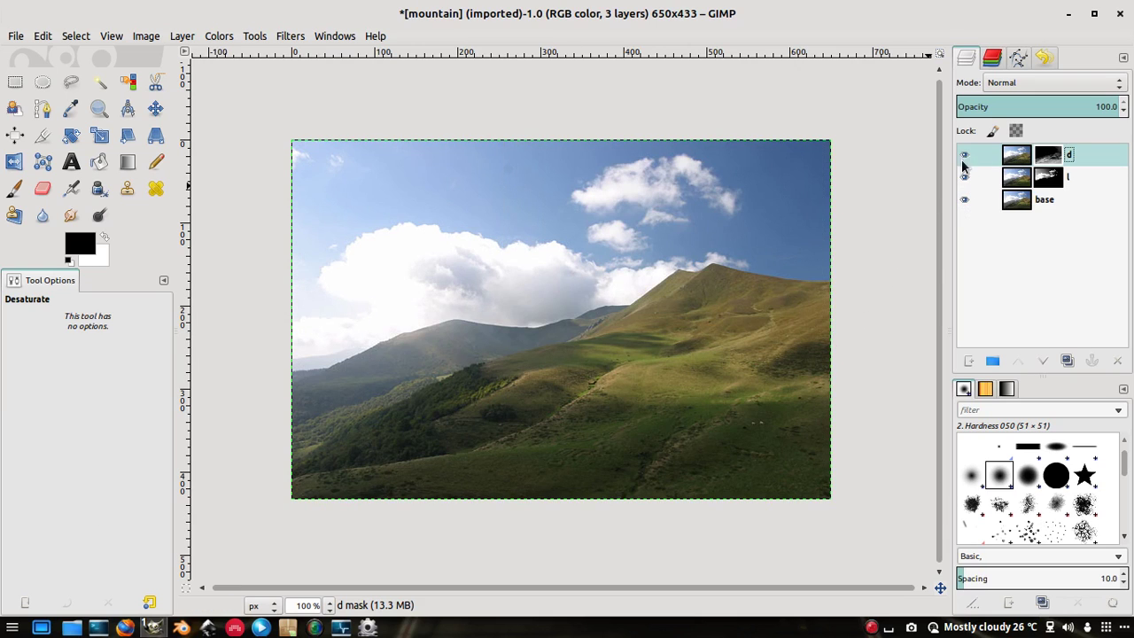
left_click(1018, 156)
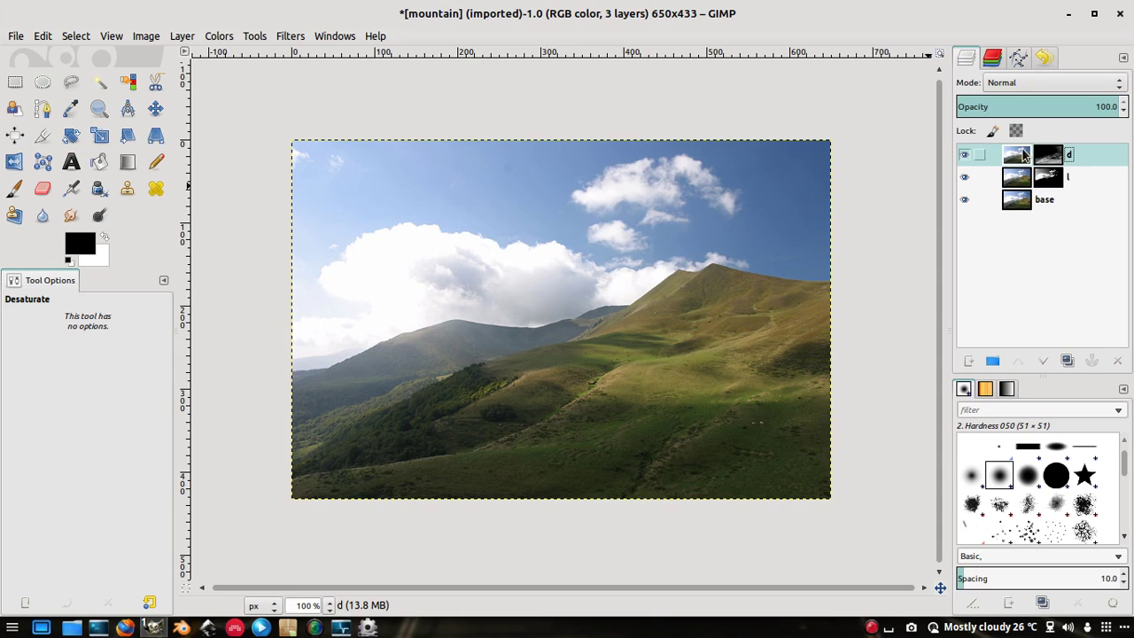
Close layer l's attributes without renaming it, and toggle the base layer off and on
double_click(1017, 178)
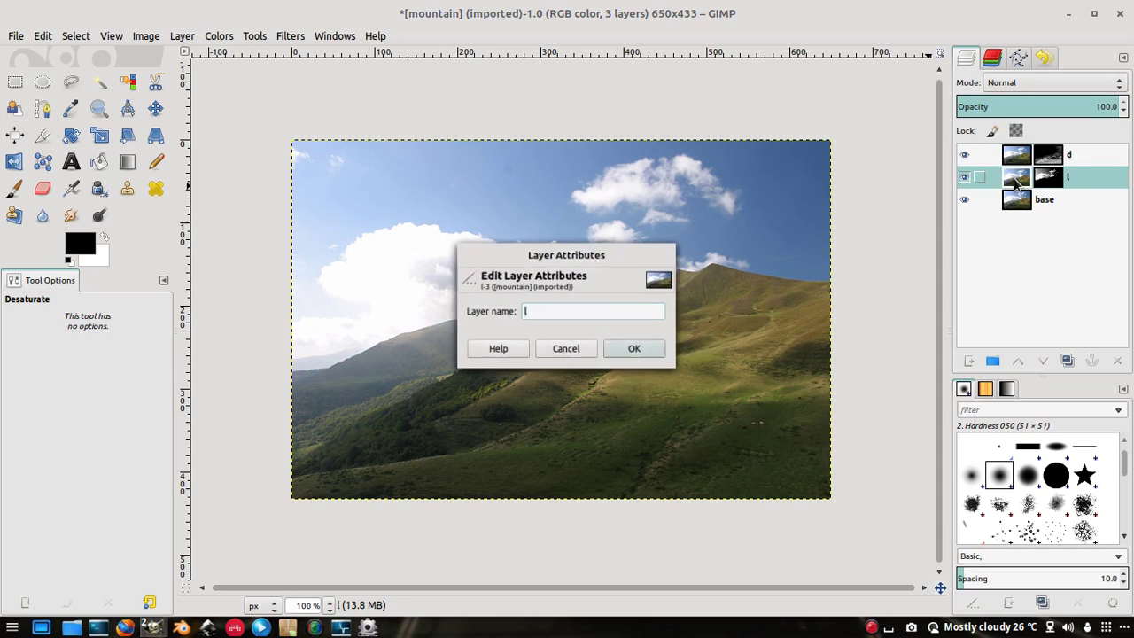
left_click(547, 353)
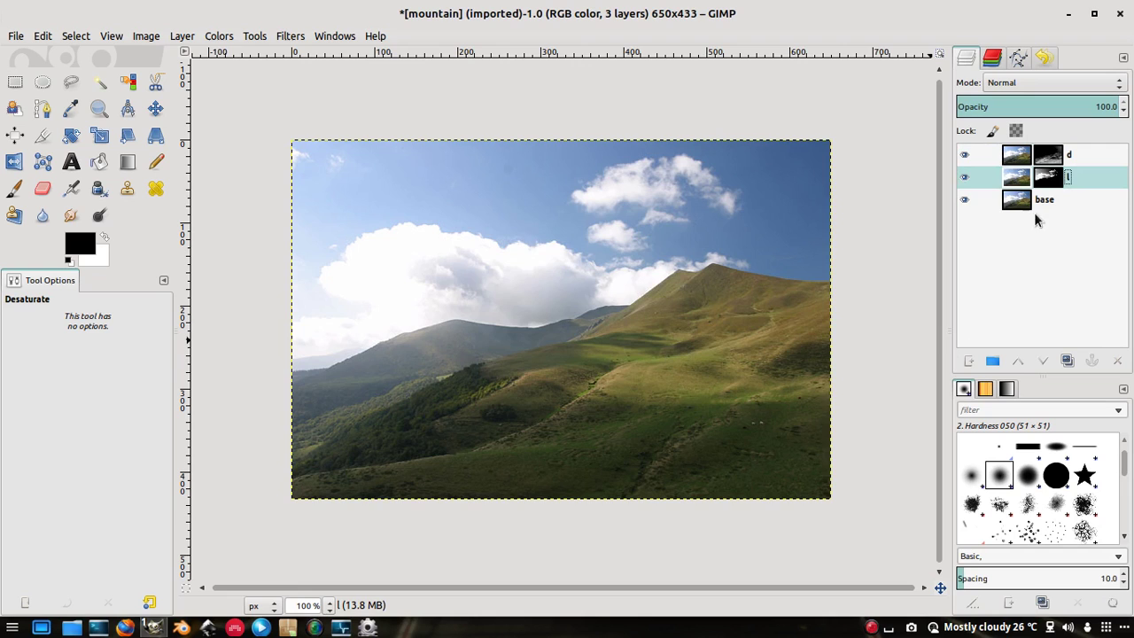
left_click(964, 200)
left_click(967, 203)
left_click(221, 37)
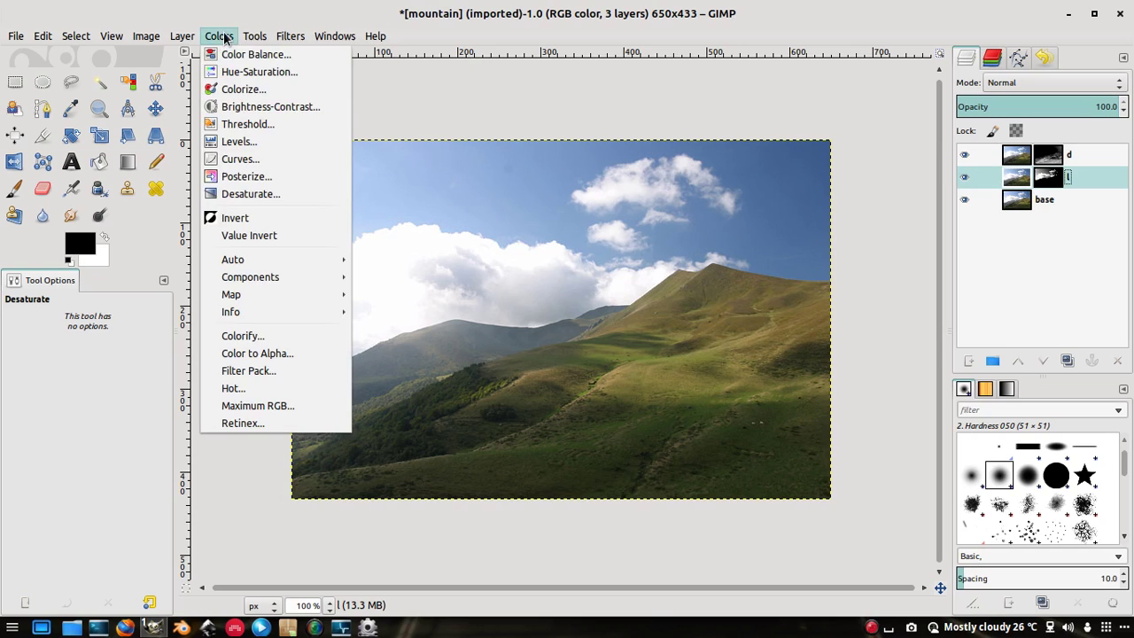
Open Colorize on layer l, shift its dialog around, then cancel it
left_click(237, 91)
left_click_drag(942, 98, 734, 439)
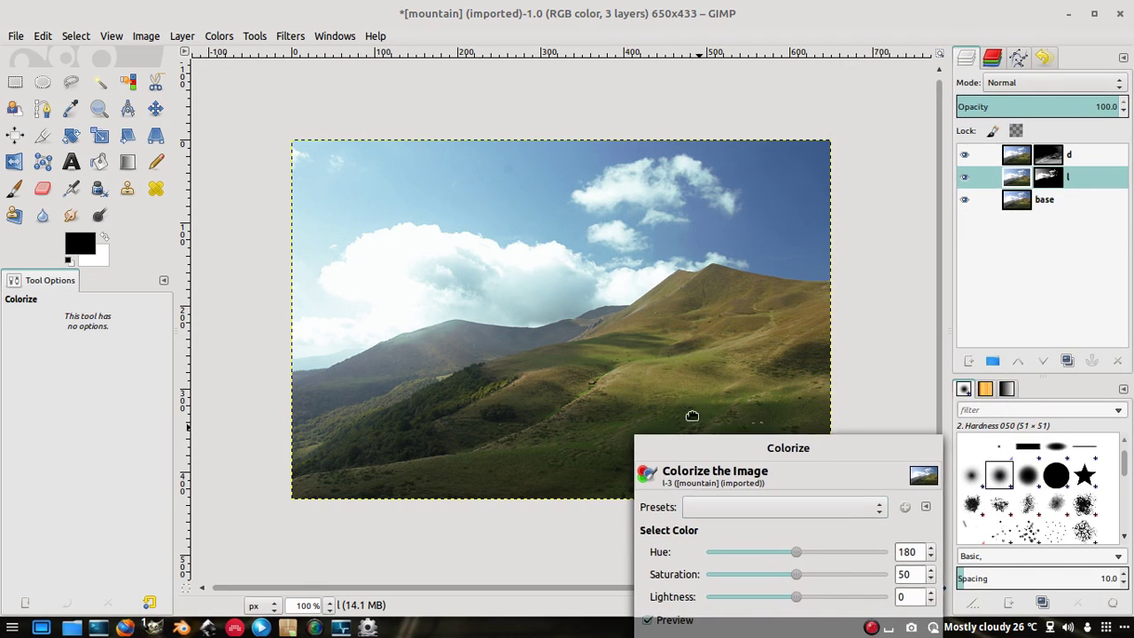
left_click_drag(699, 446, 673, 132)
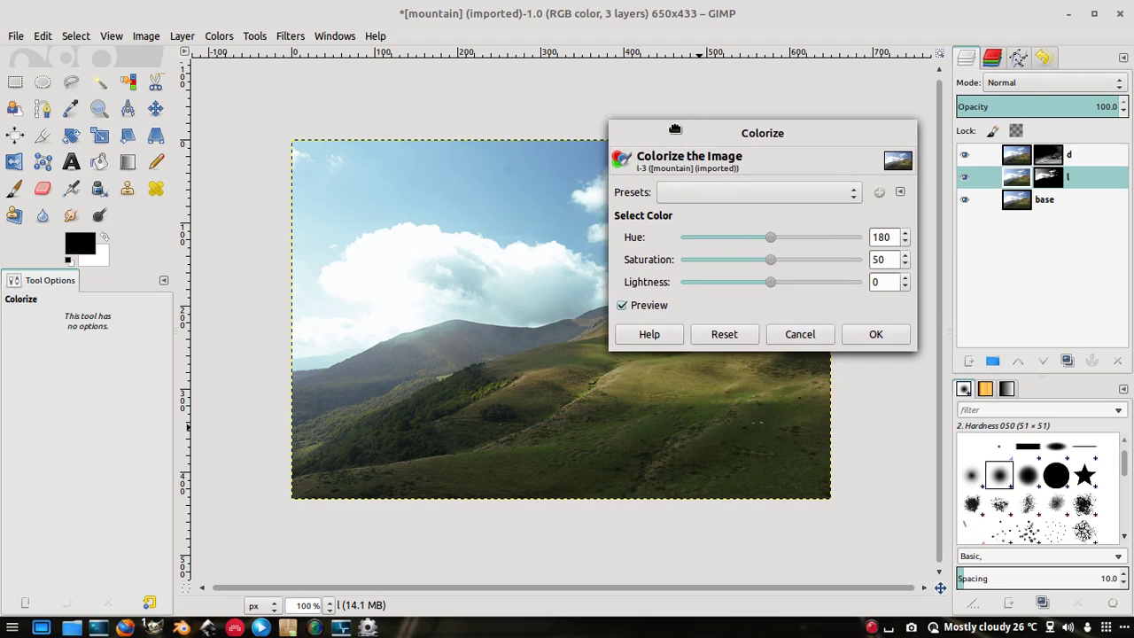
left_click(782, 337)
Reopen Colorize on layer l and arrange its dialog beside the photo at 100% zoom
left_click(218, 36)
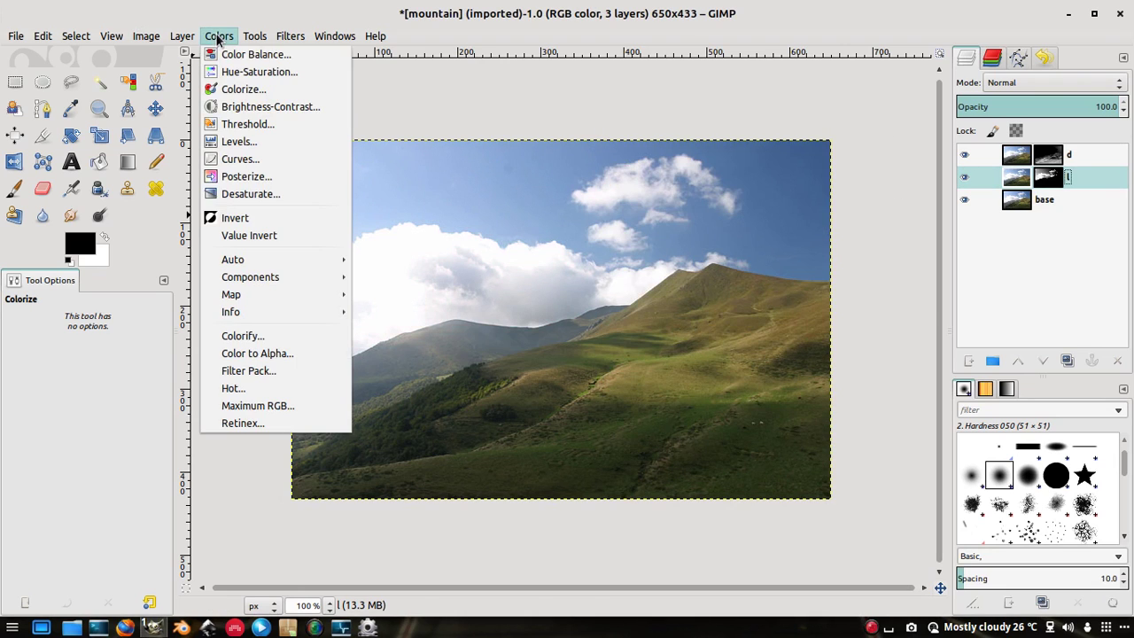
left_click(217, 89)
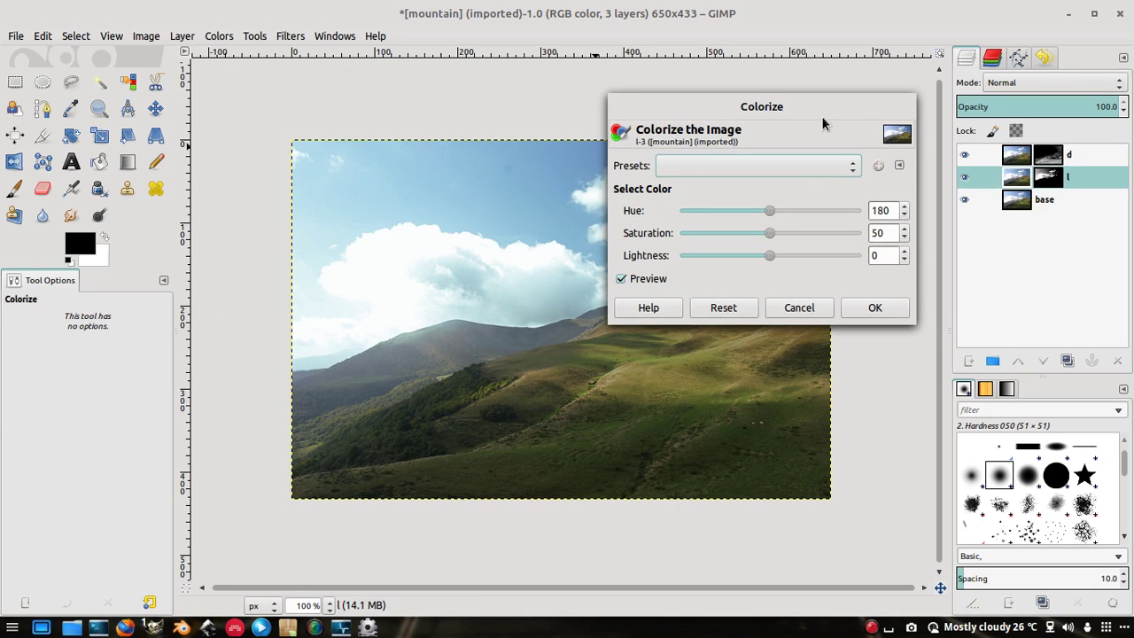
left_click_drag(762, 105, 952, 288)
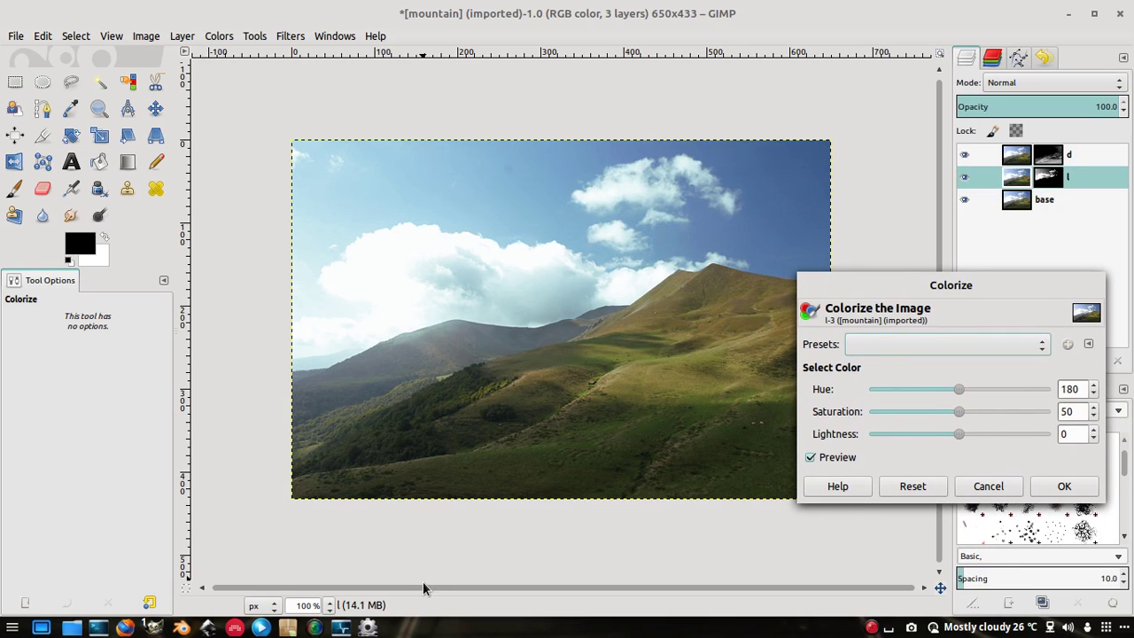
key("minus")
key("minus")
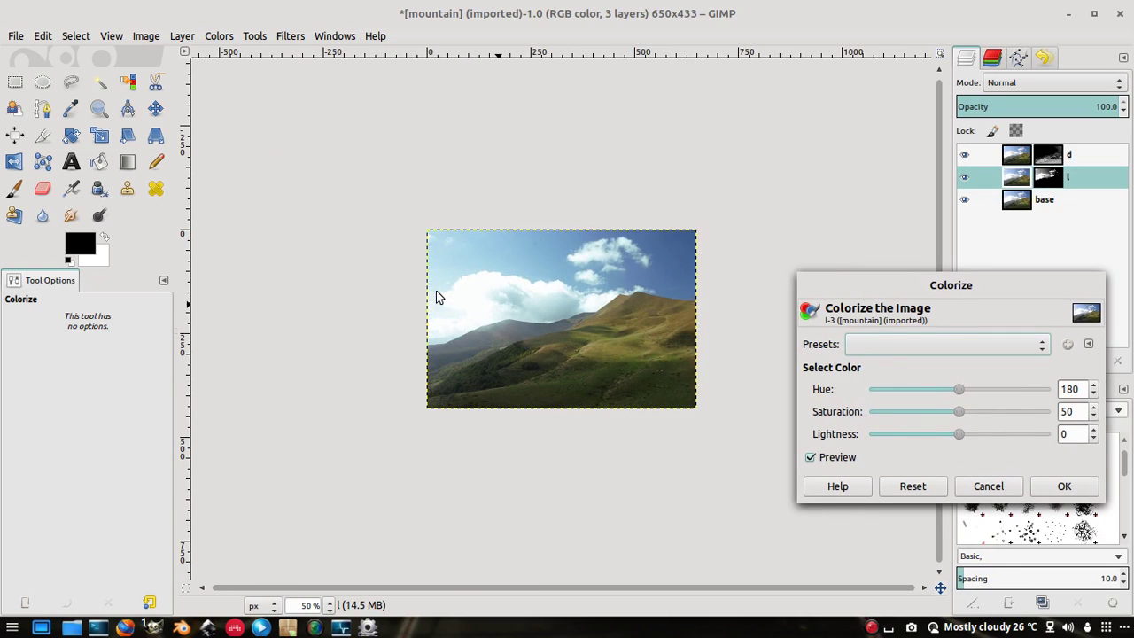
key("1")
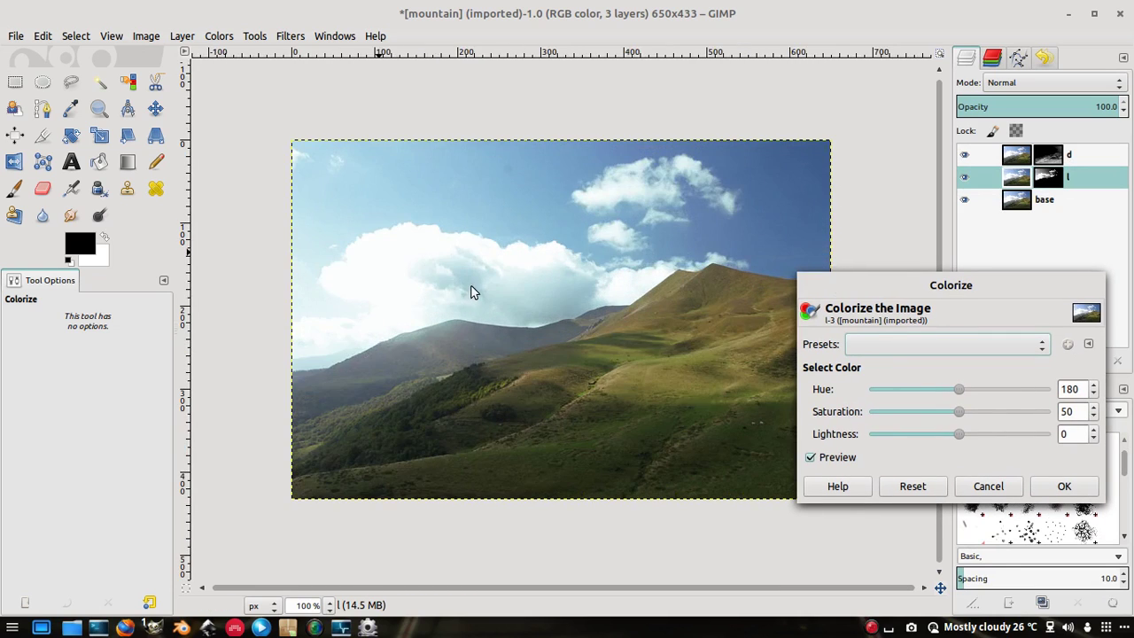
left_click_drag(937, 587, 943, 588)
left_click_drag(898, 280, 872, 140)
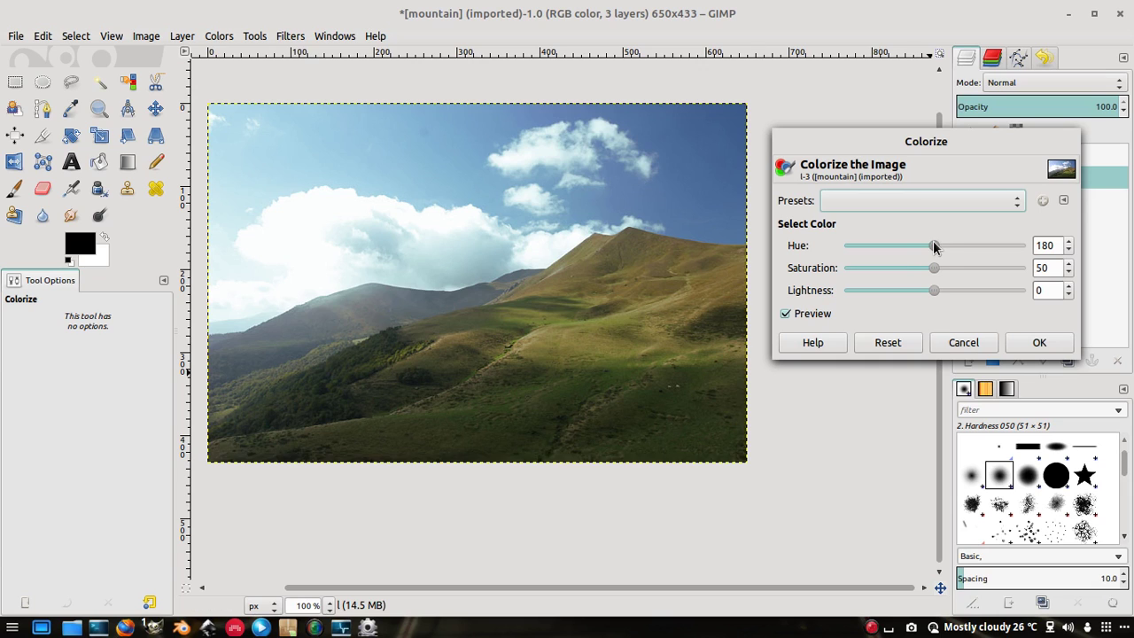
Preview a pink tint on layer l at Hue 360, Saturation 48
left_click_drag(932, 248, 1004, 250)
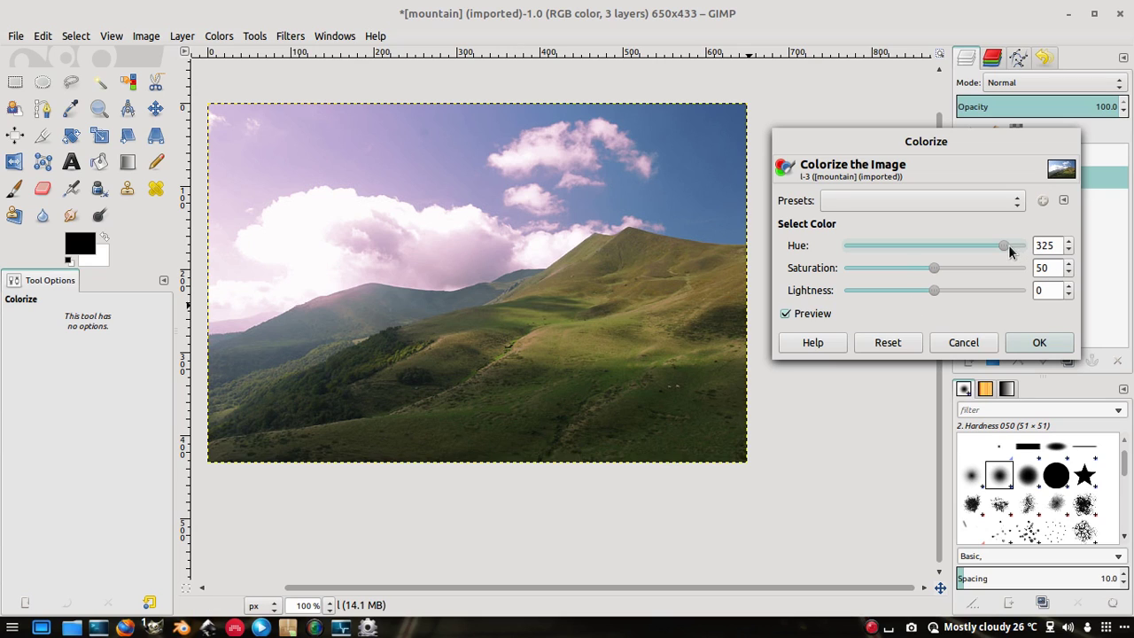
left_click_drag(1005, 247, 872, 252)
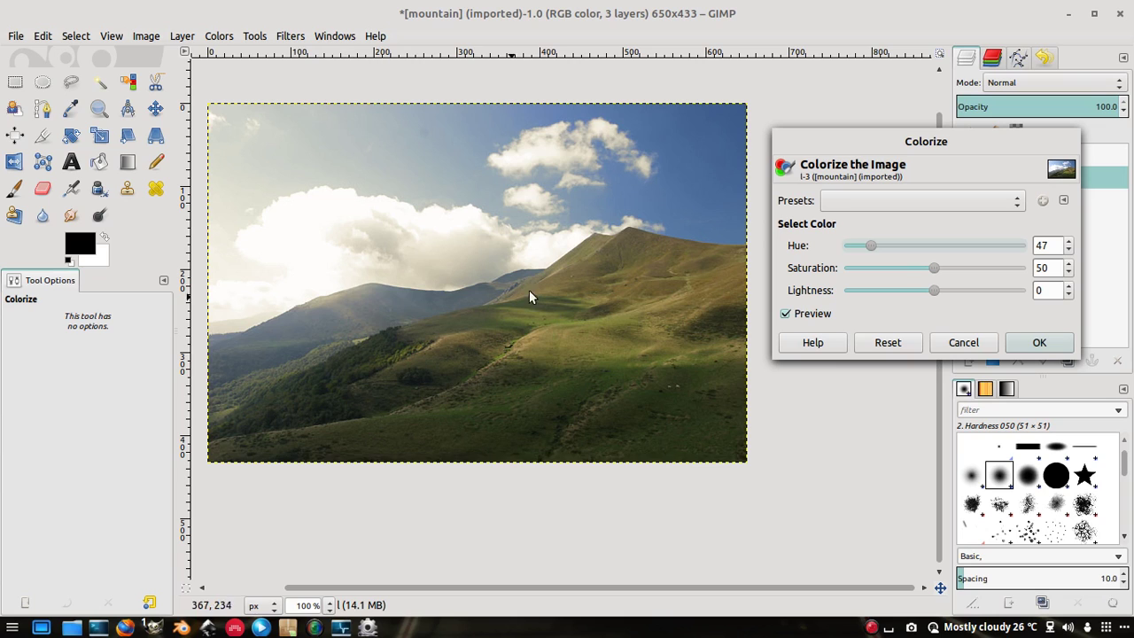
left_click_drag(870, 249, 964, 251)
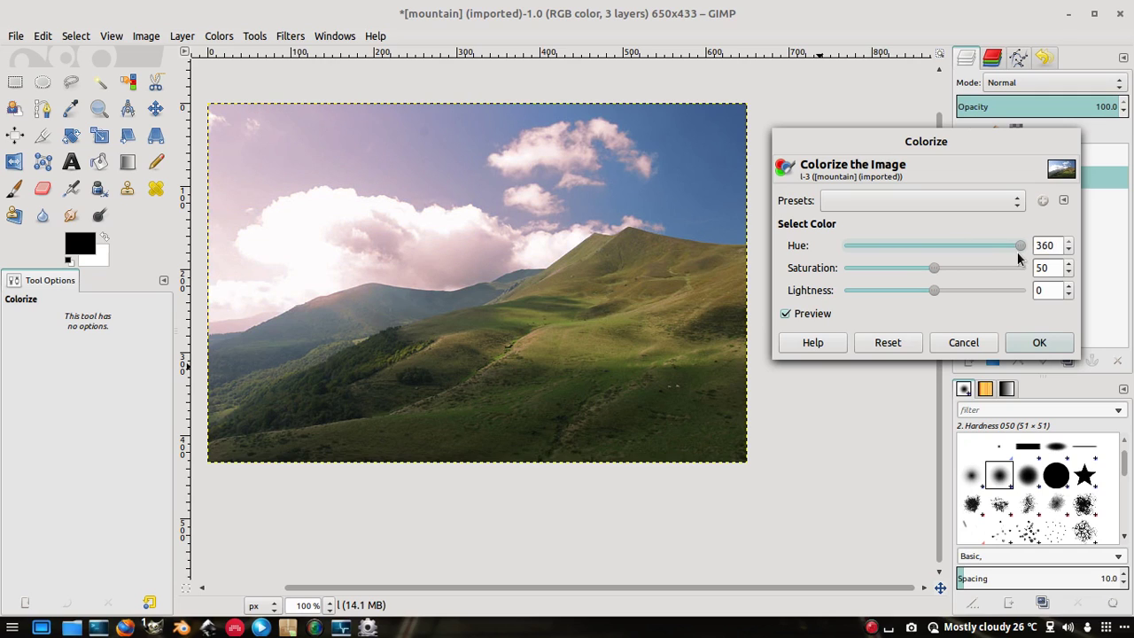
mouse_move(943, 267)
left_mouse_down()
mouse_move(968, 277)
mouse_move(927, 275)
left_mouse_up()
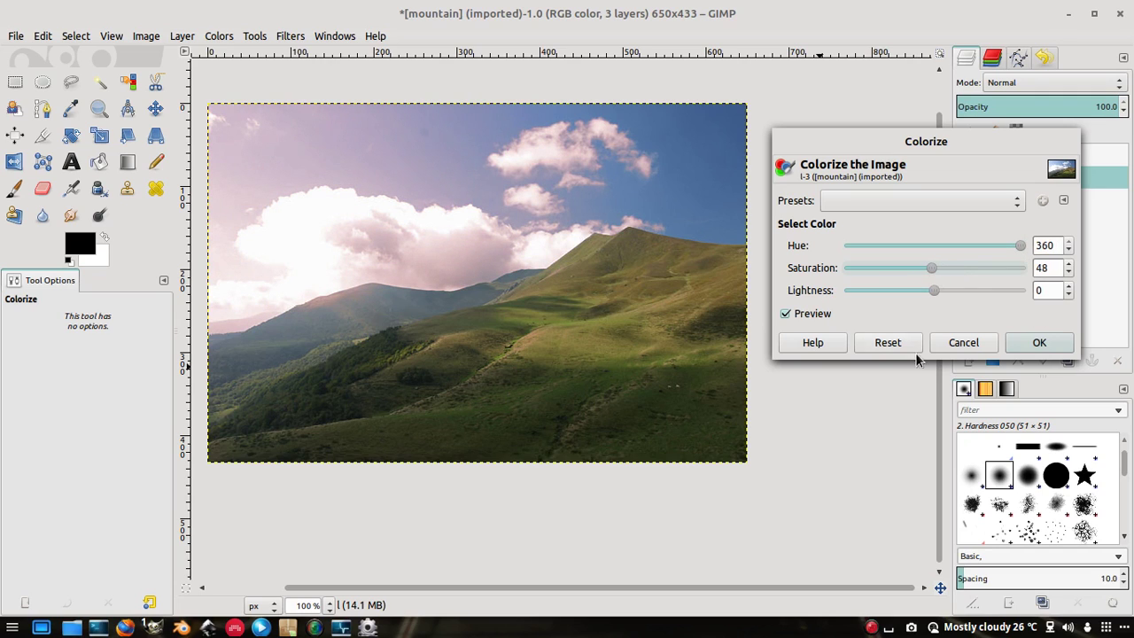
Reset Colorize and apply Hue 160, Saturation 65 to layer l
left_click(875, 349)
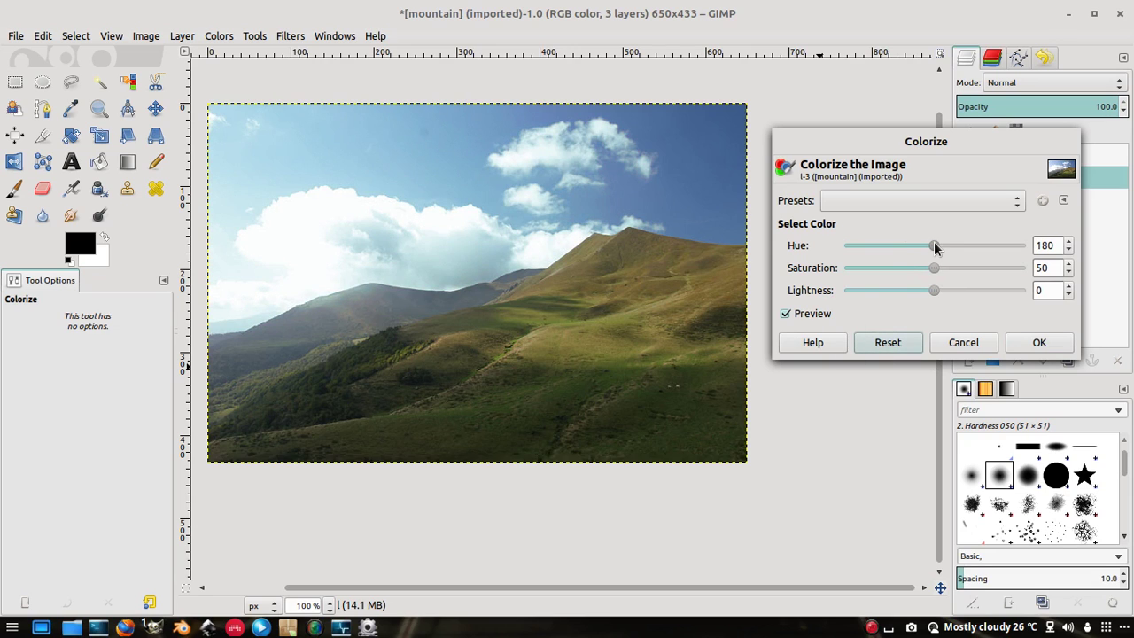
mouse_move(937, 248)
left_mouse_down()
mouse_move(956, 246)
mouse_move(915, 253)
mouse_move(934, 253)
left_mouse_up()
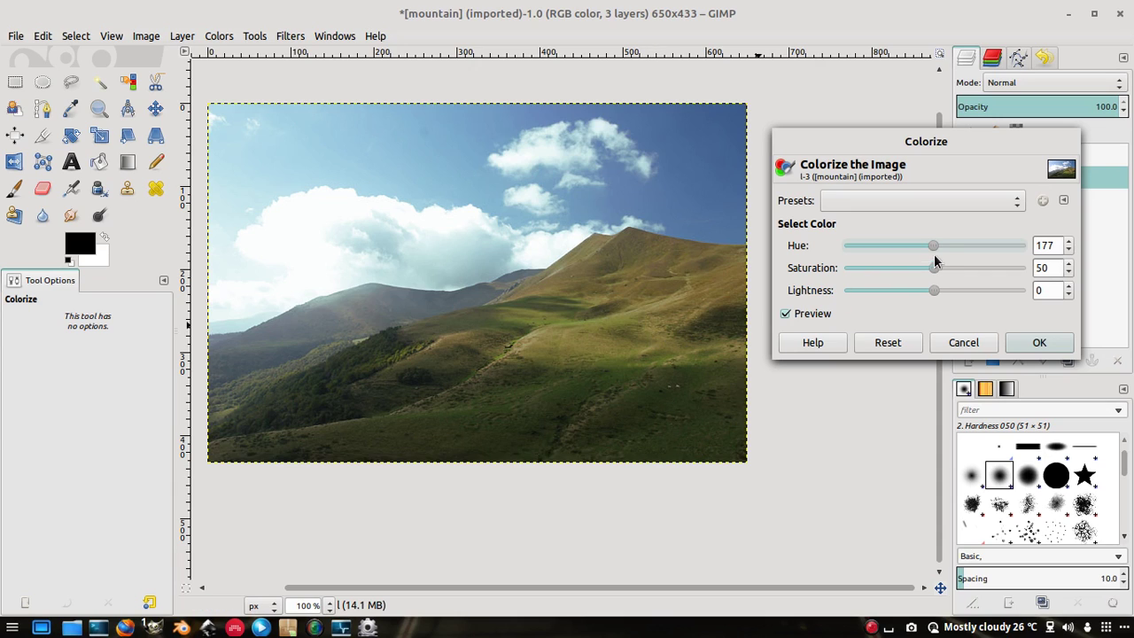
mouse_move(933, 250)
left_mouse_down()
mouse_move(945, 250)
mouse_move(925, 256)
left_mouse_up()
left_click_drag(934, 271, 961, 273)
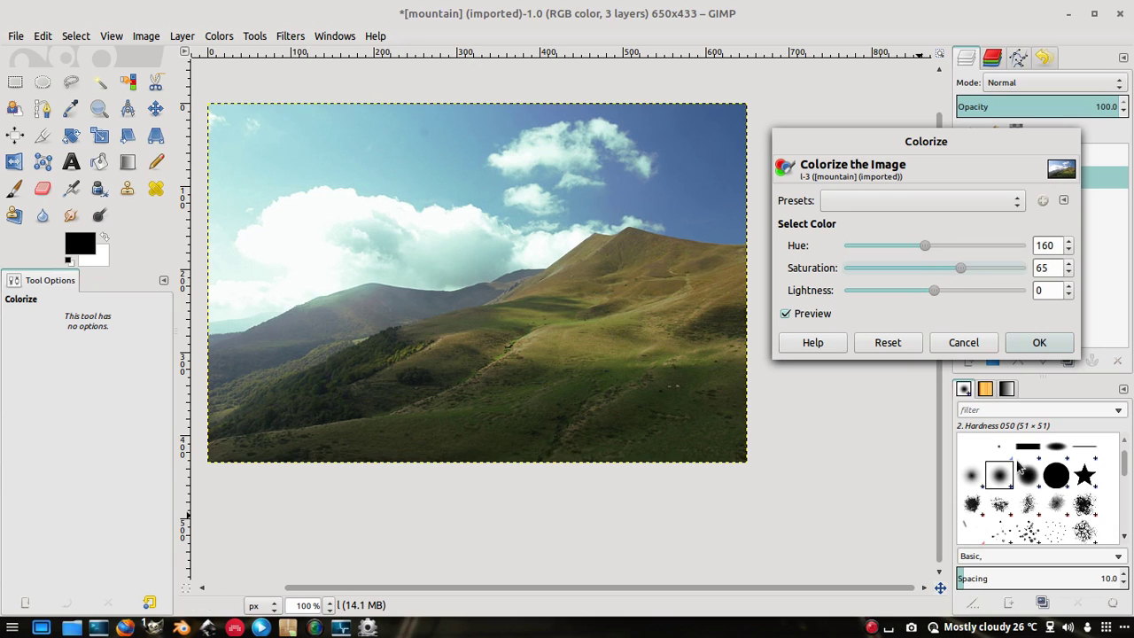
left_click(1067, 342)
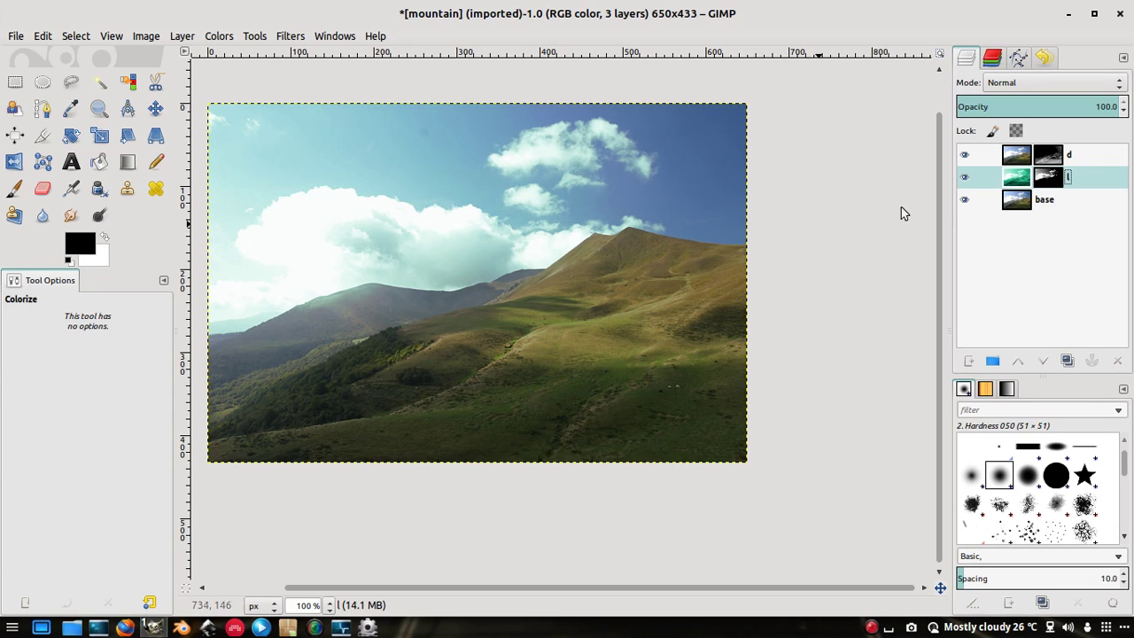
Select layer d and apply Colorize at Hue 77, Saturation 74
left_click(1017, 158)
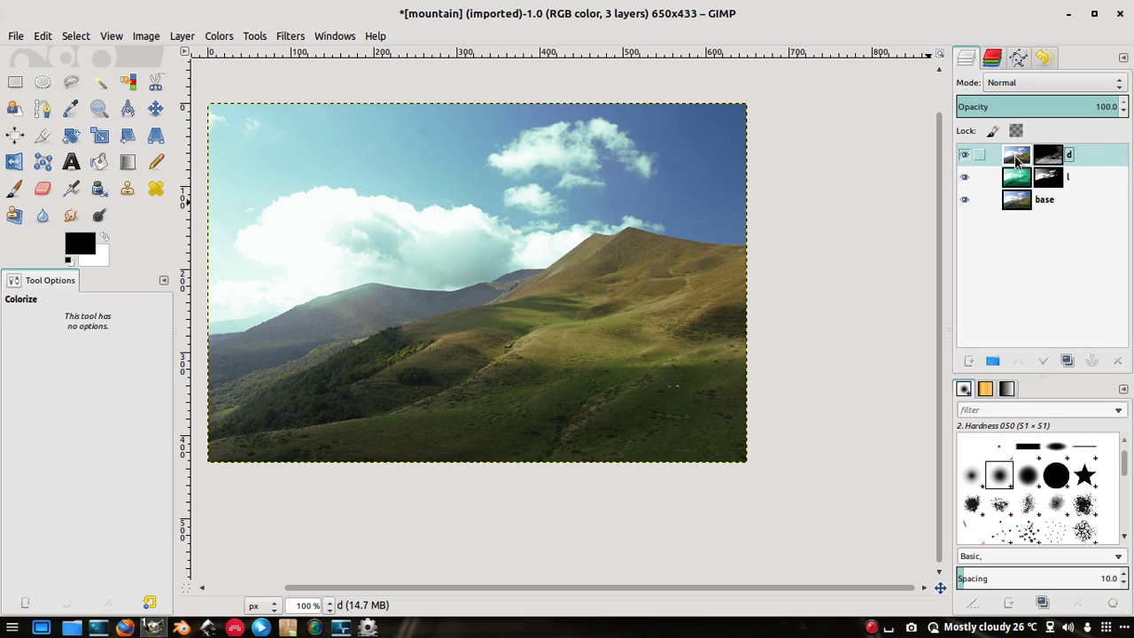
left_click(218, 36)
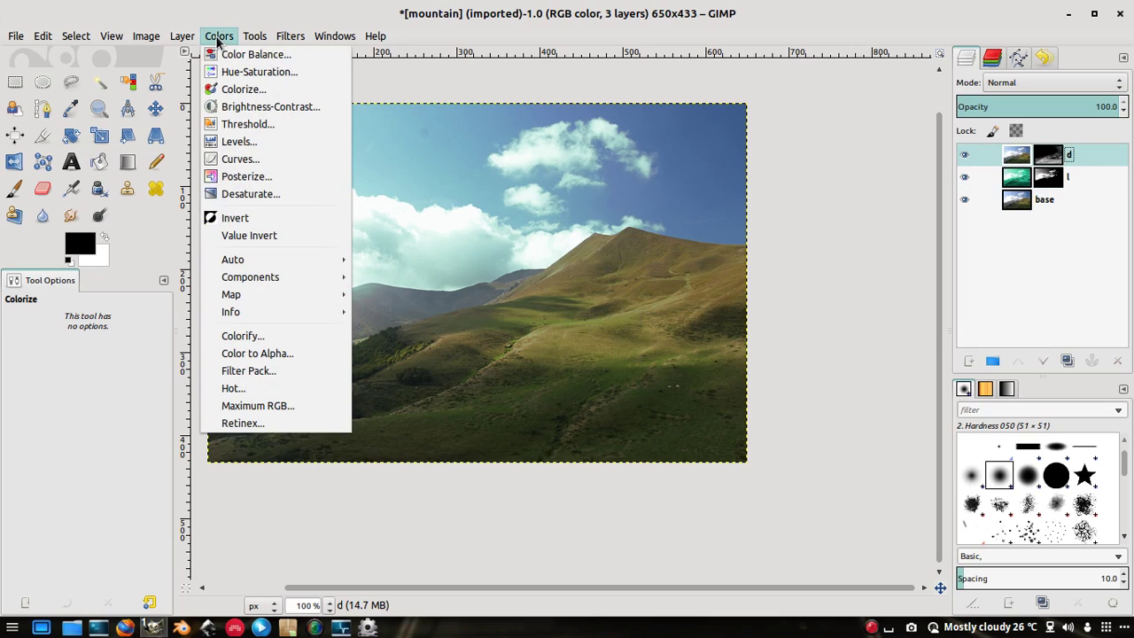
left_click(211, 90)
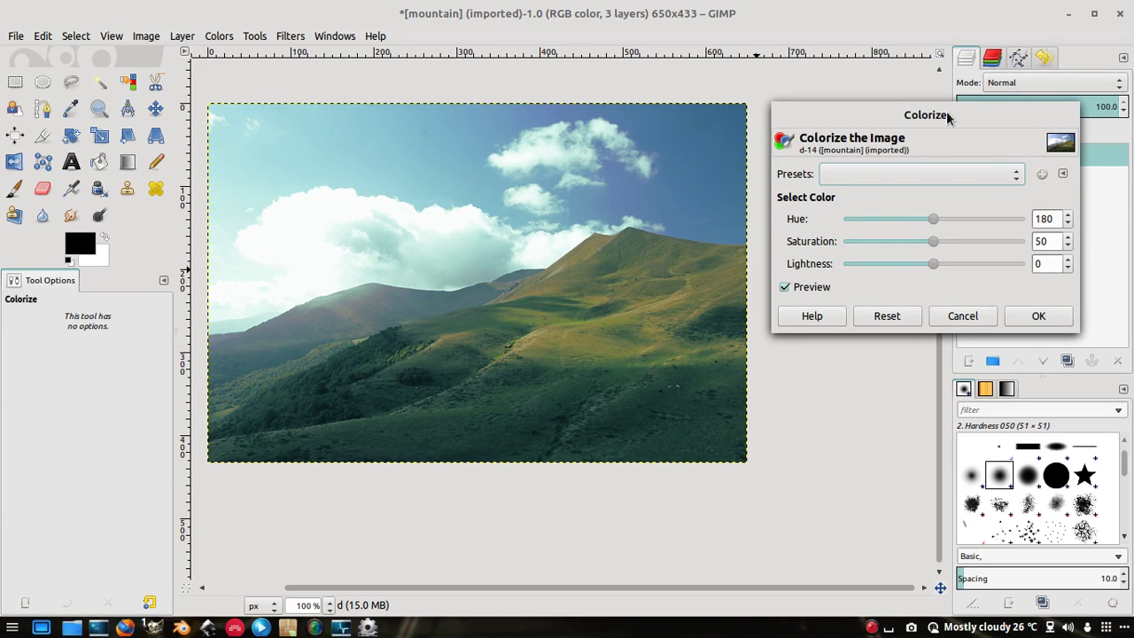
left_click_drag(946, 116, 988, 225)
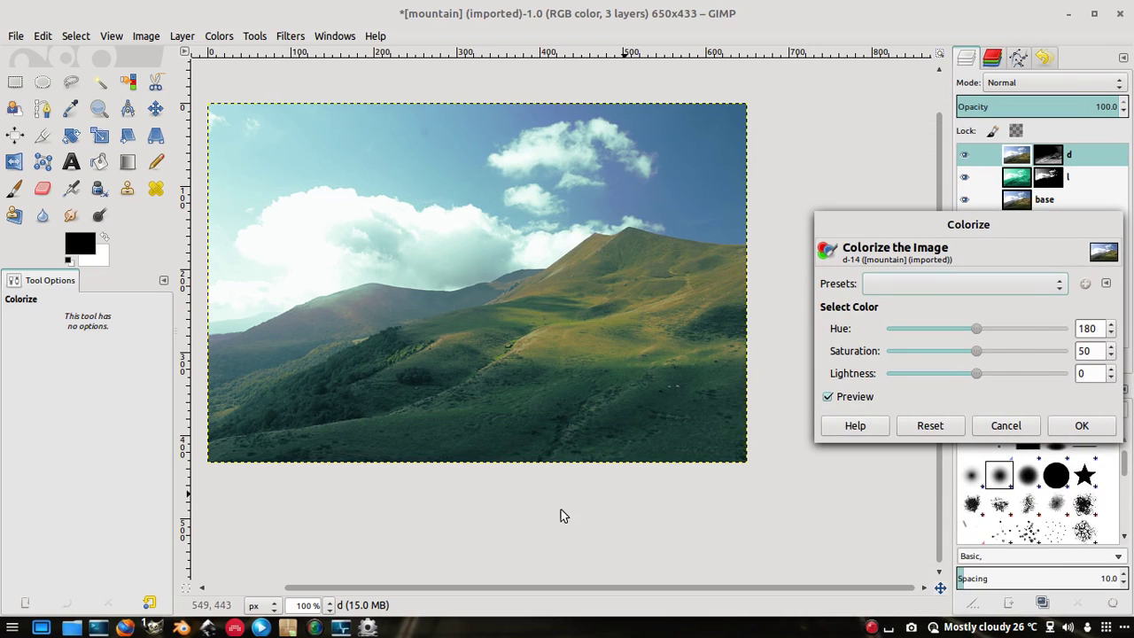
left_click_drag(950, 224, 950, 187)
left_click_drag(967, 290, 920, 292)
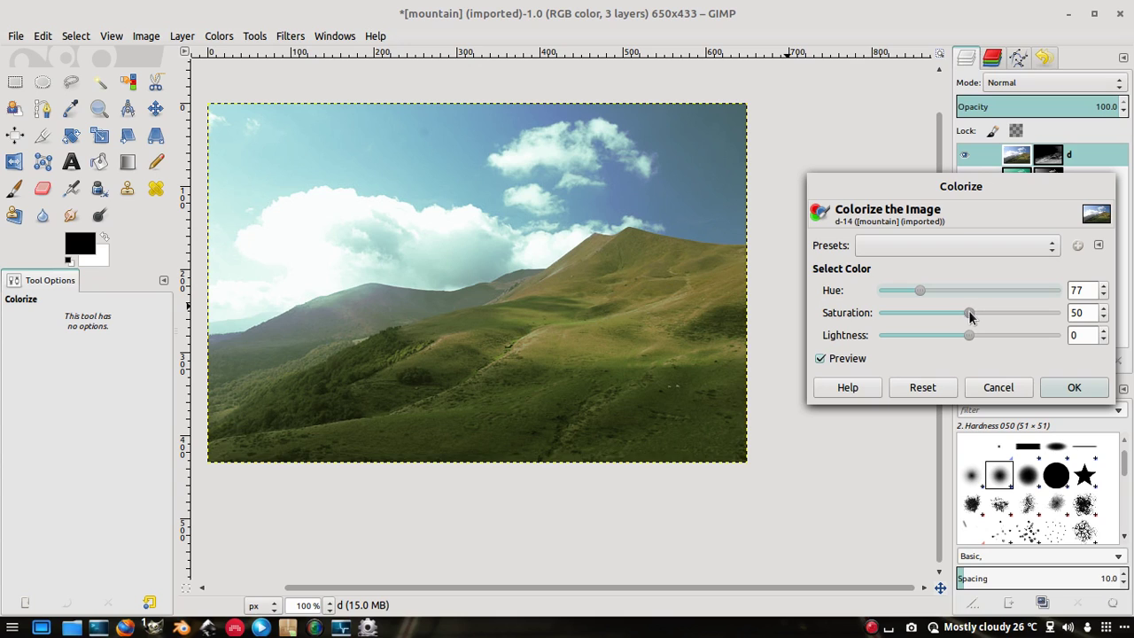
left_click_drag(969, 316, 1011, 317)
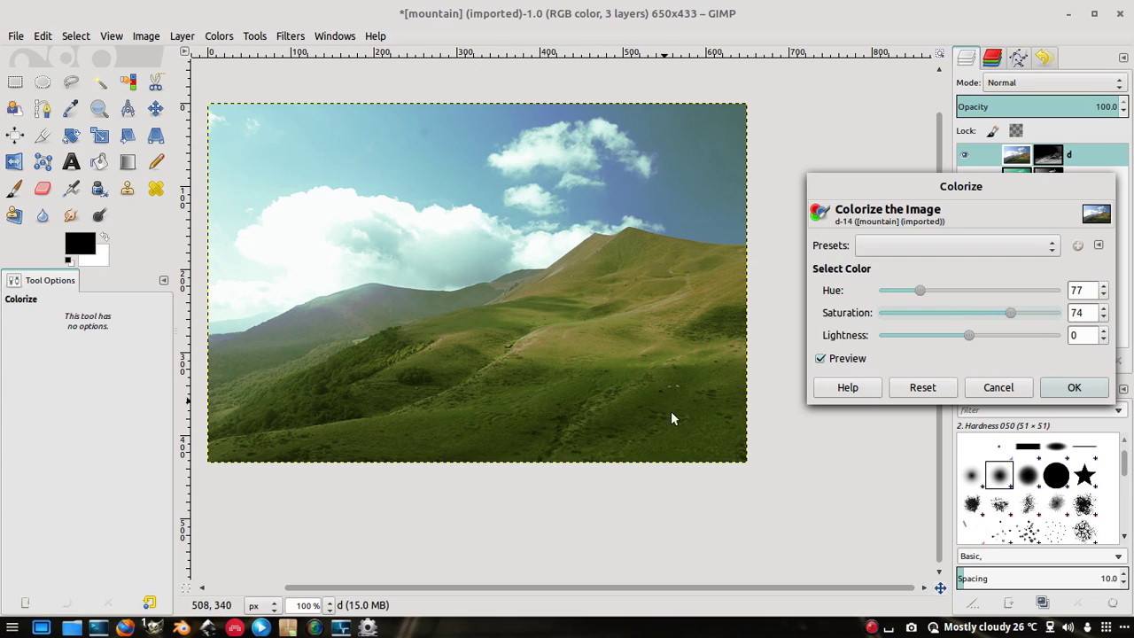
left_click_drag(981, 185, 869, 173)
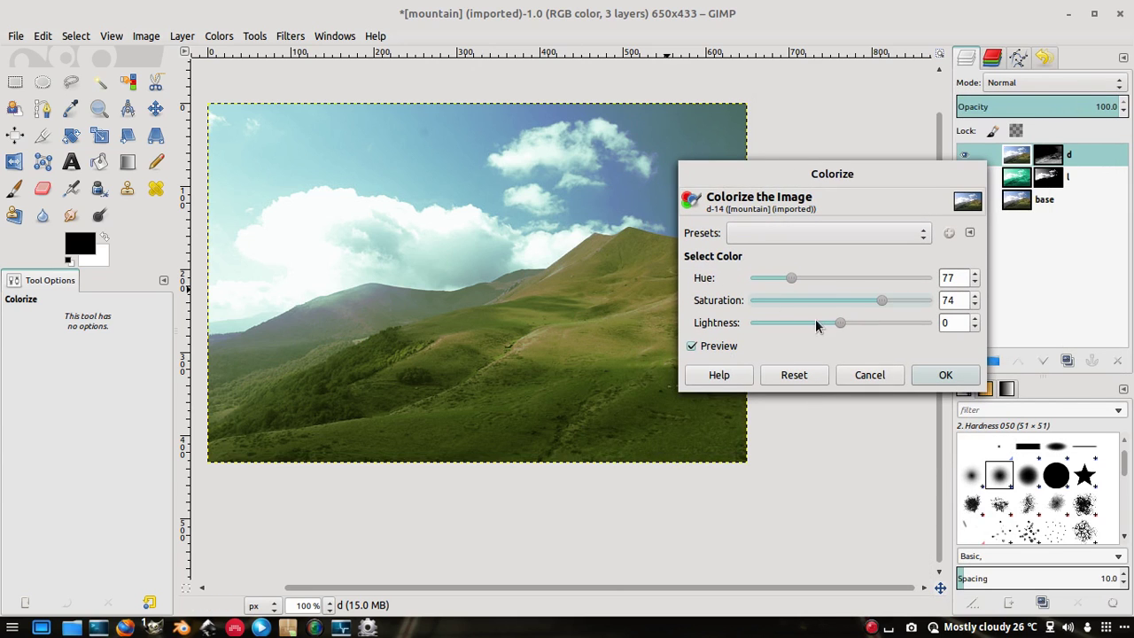
left_click(942, 375)
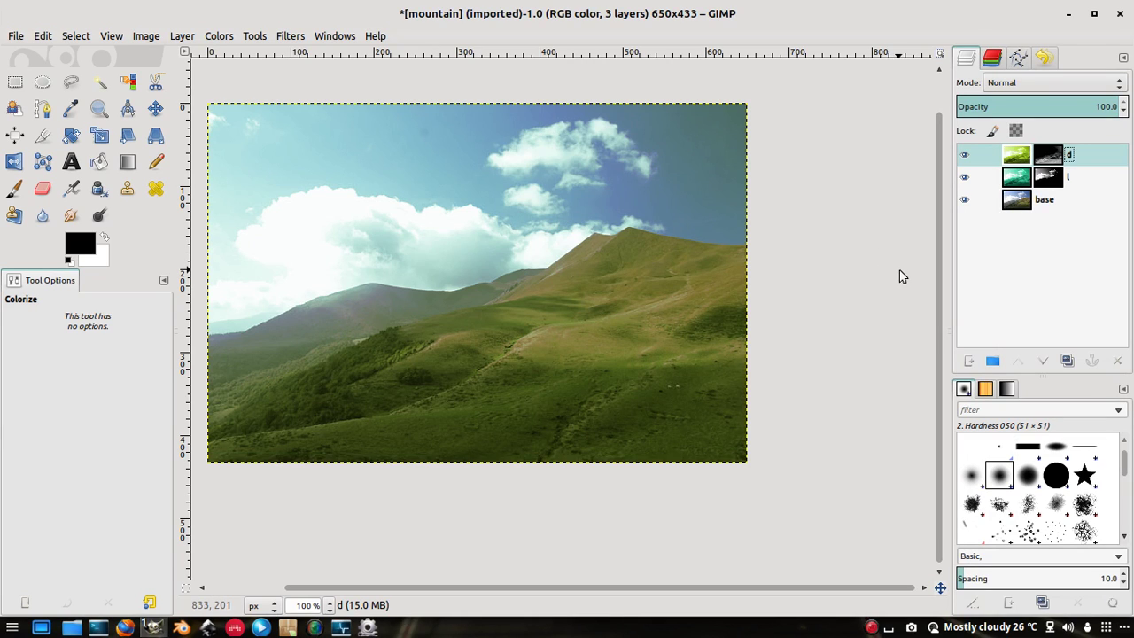
Compare with the base photo and trial layer d opacity at 84 then about 38, undoing to full
left_click(963, 200, "shift")
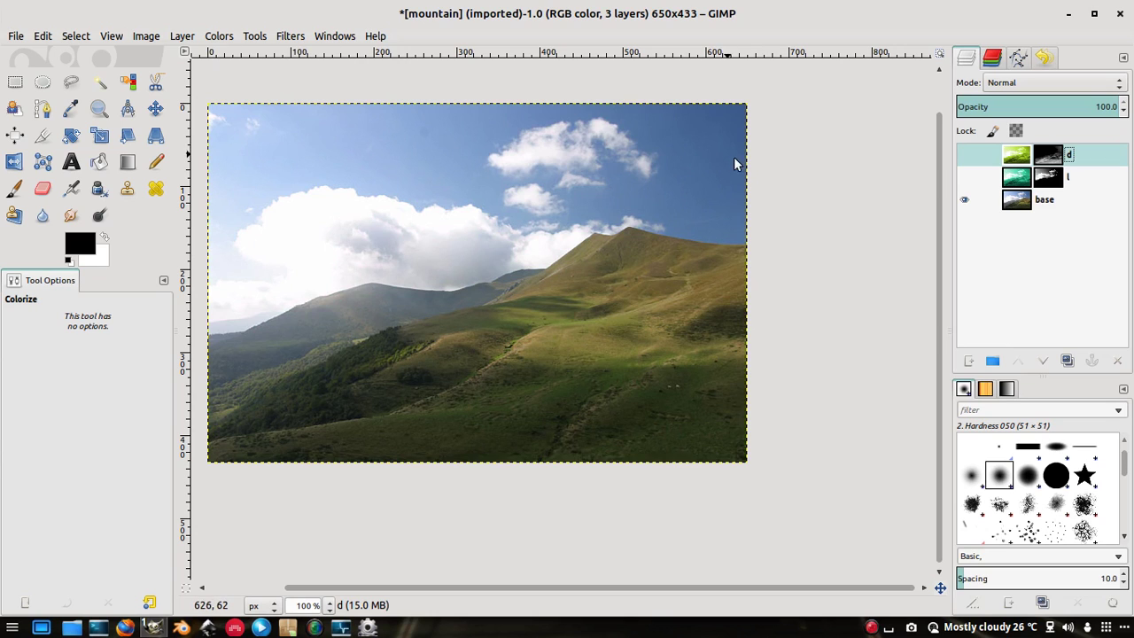
left_click(964, 200, "shift")
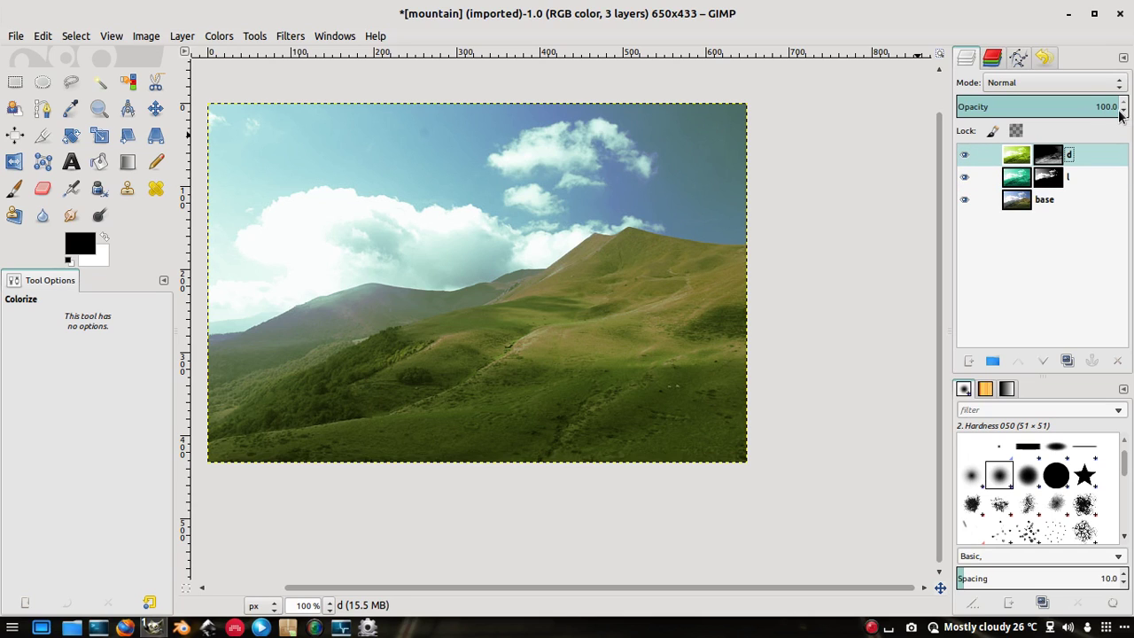
left_click_drag(1123, 114, 1124, 104)
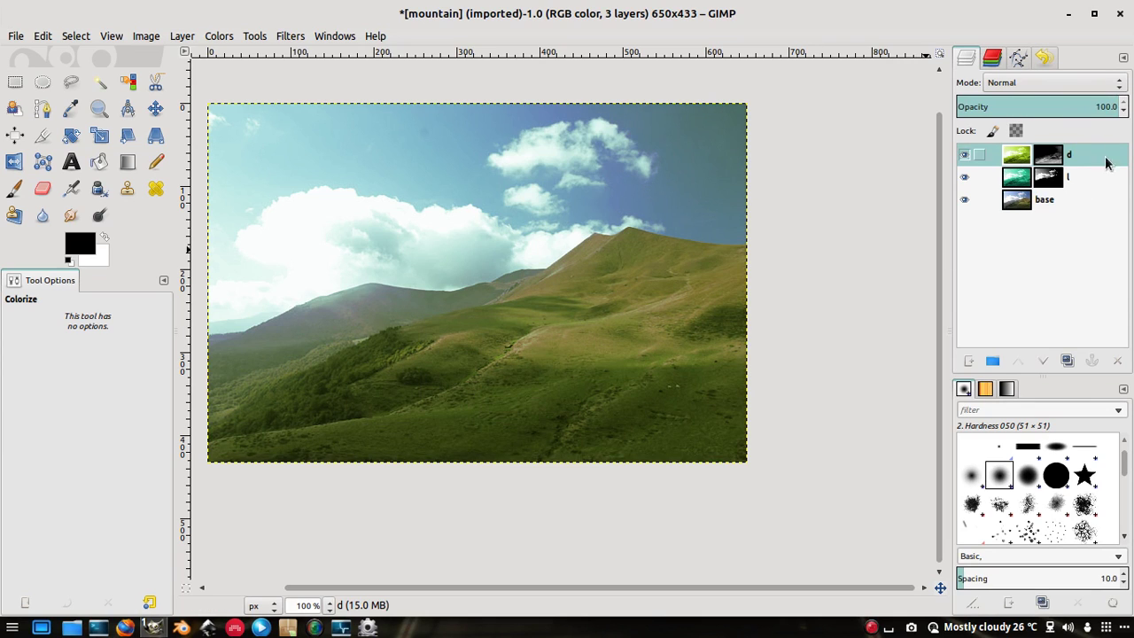
left_click(963, 156)
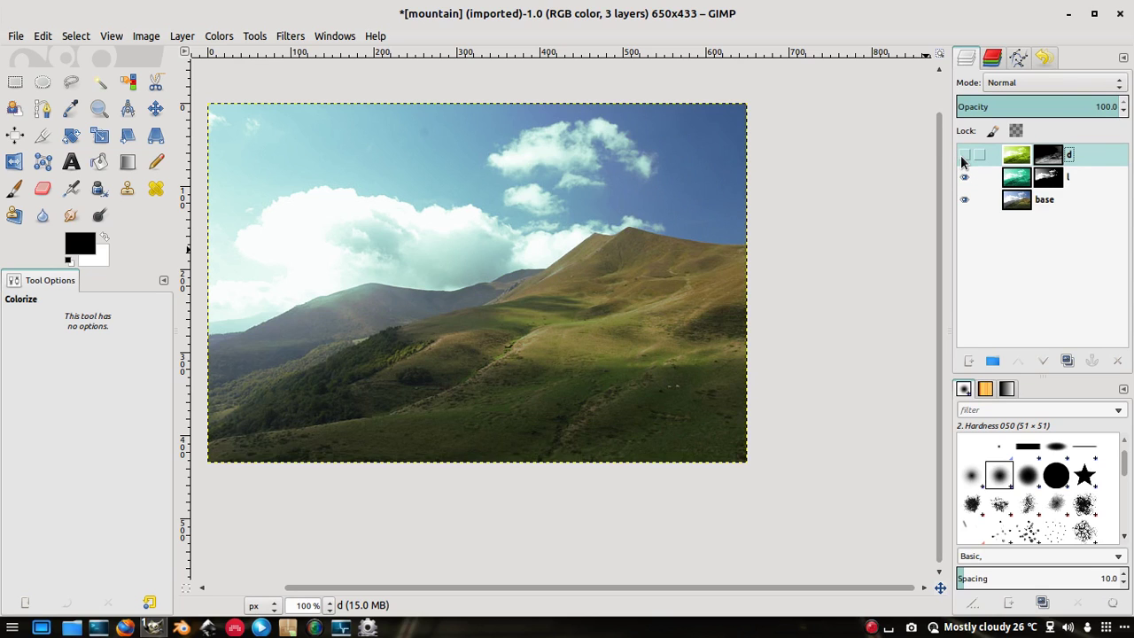
left_click(963, 156)
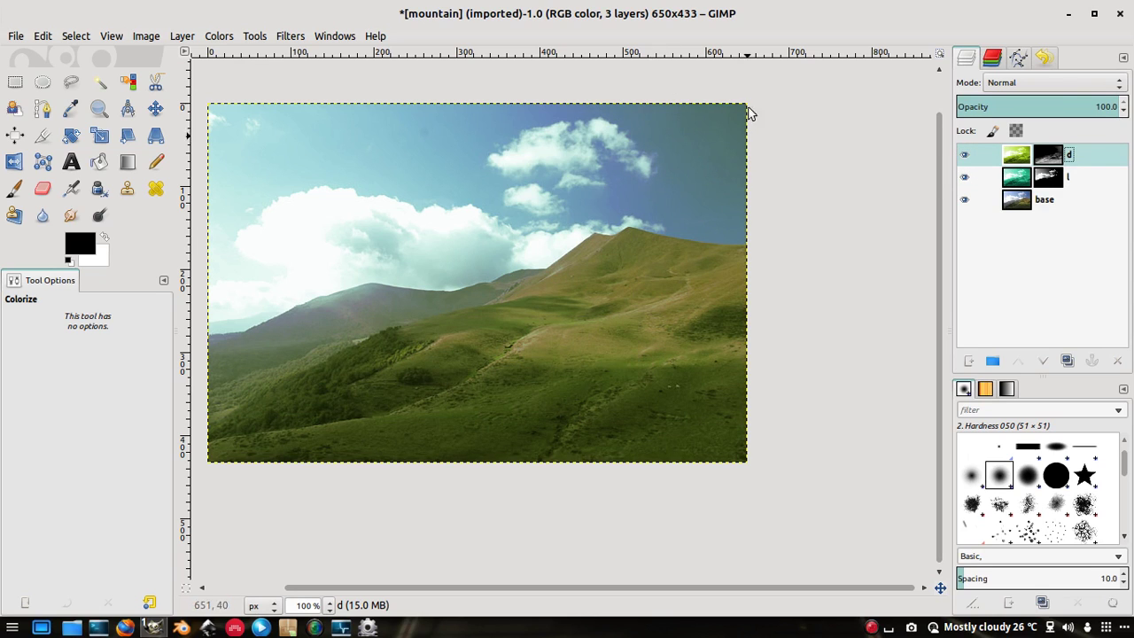
left_click(1122, 112)
left_click(1122, 112)
left_click(1122, 111)
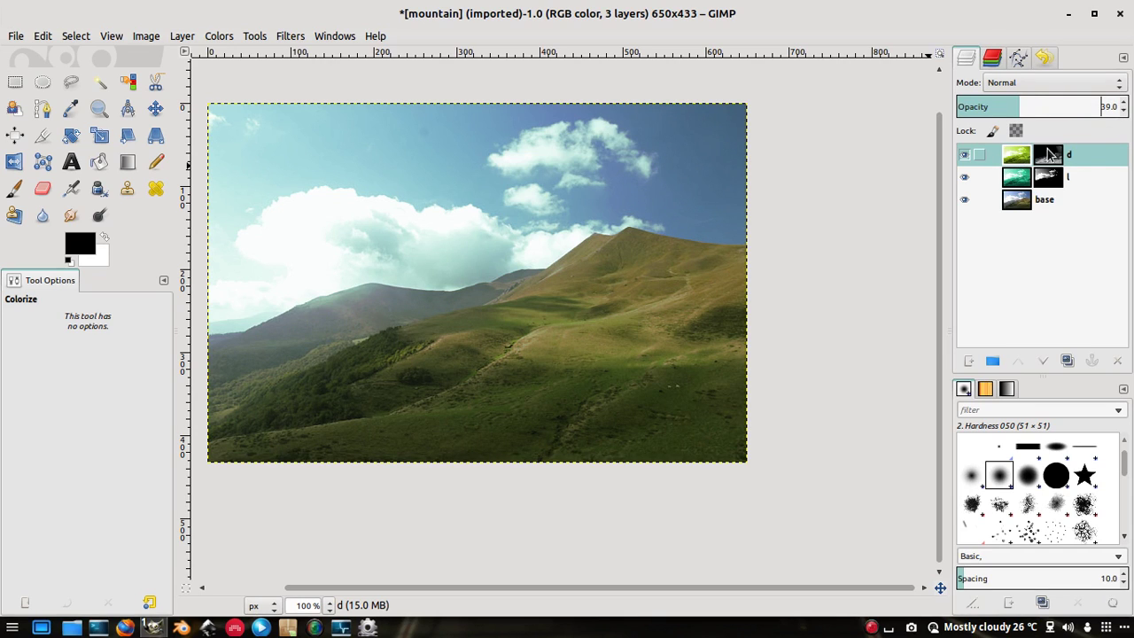
key("ctrl+z")
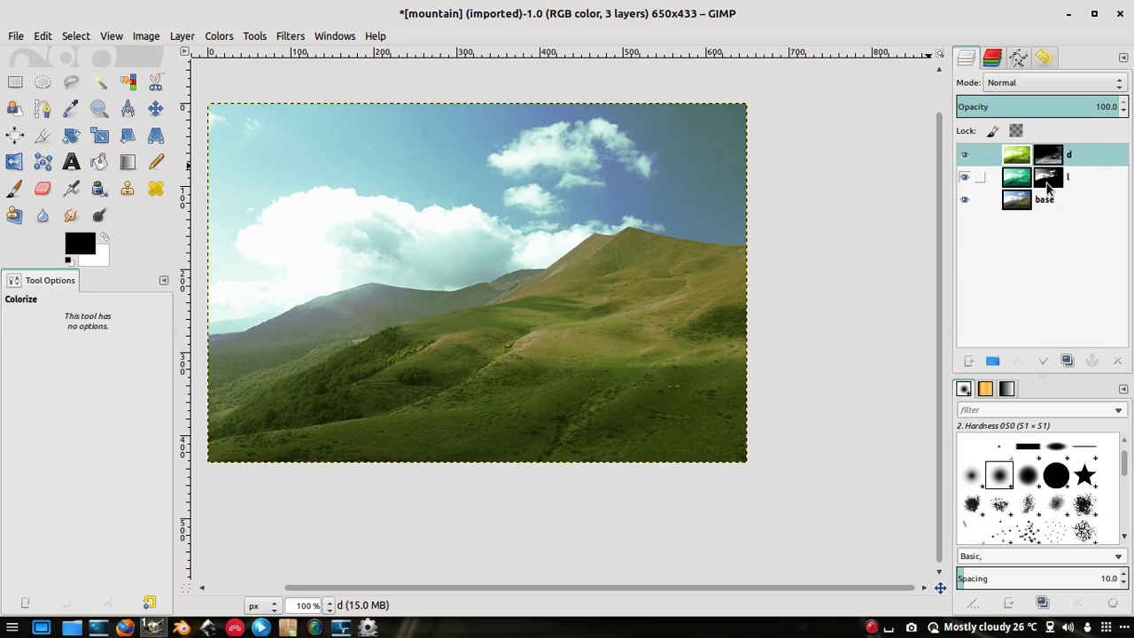
Revert to the earlier Colorize step in Undo History, returning to Layers
left_click(1042, 59)
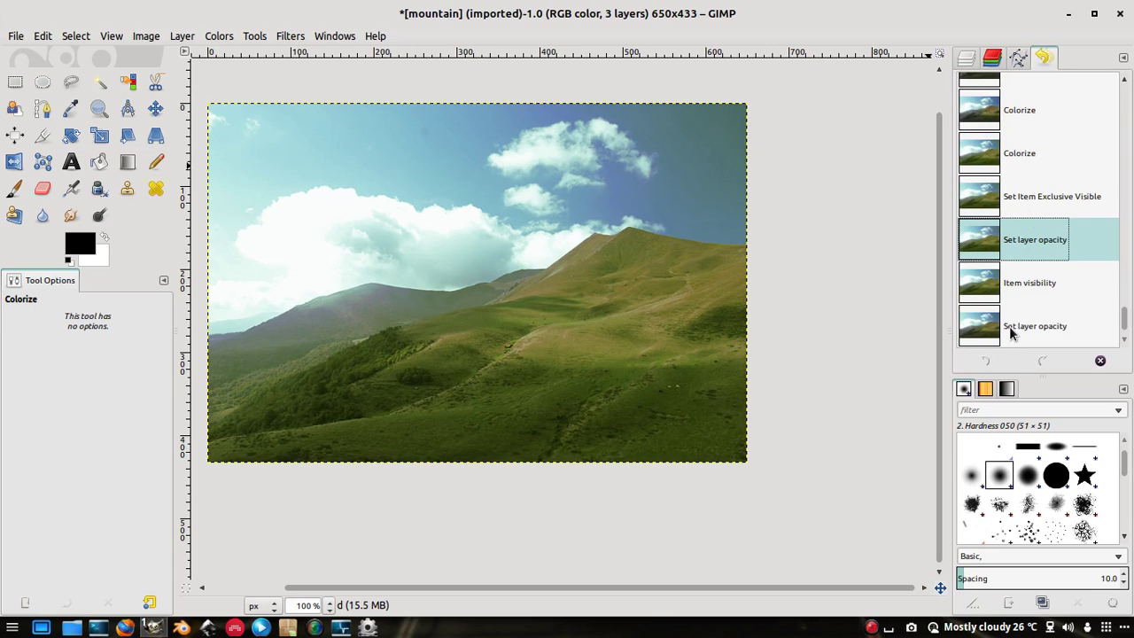
scroll(1036, 223, "up", 3)
left_click(1021, 232)
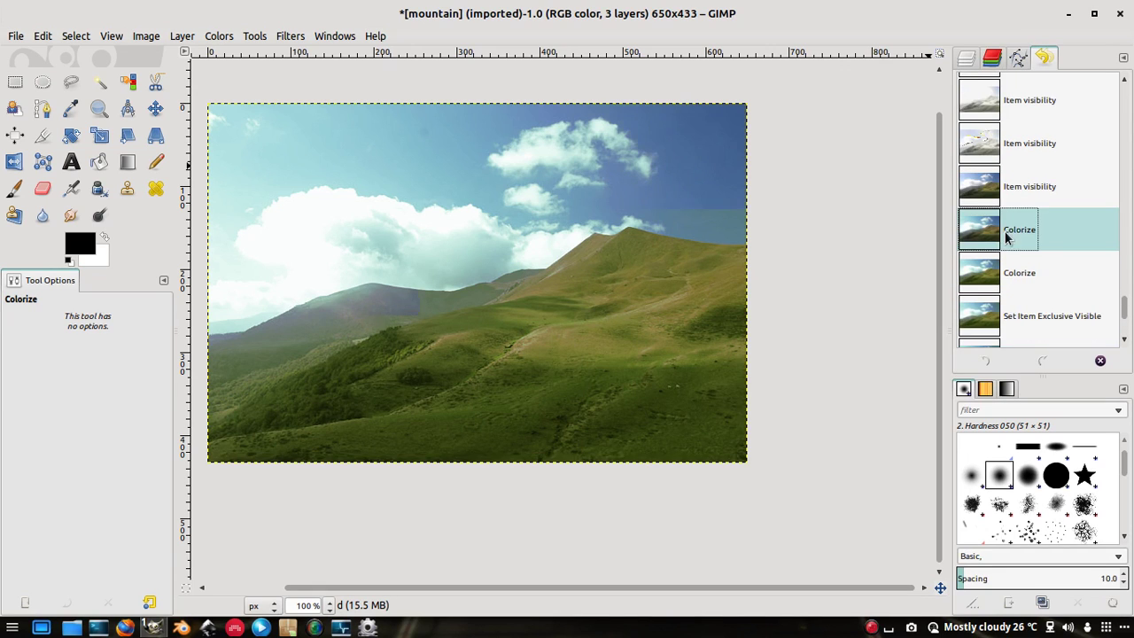
left_click(966, 59)
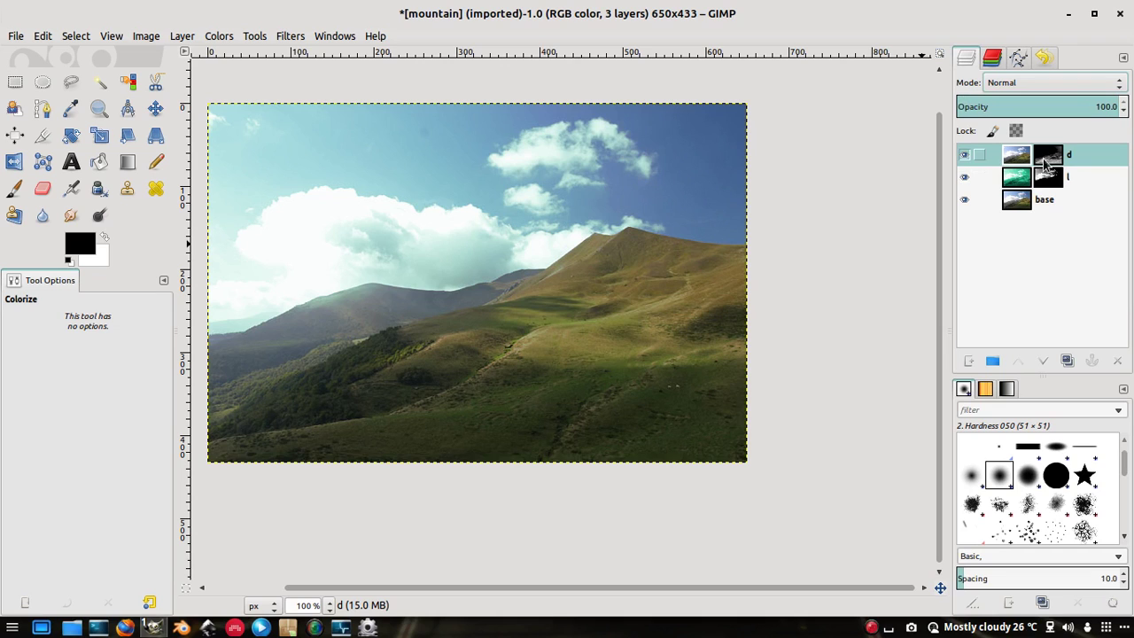
Recolorize layer d at Hue 90, Saturation 66, Lightness 0
left_click(228, 35)
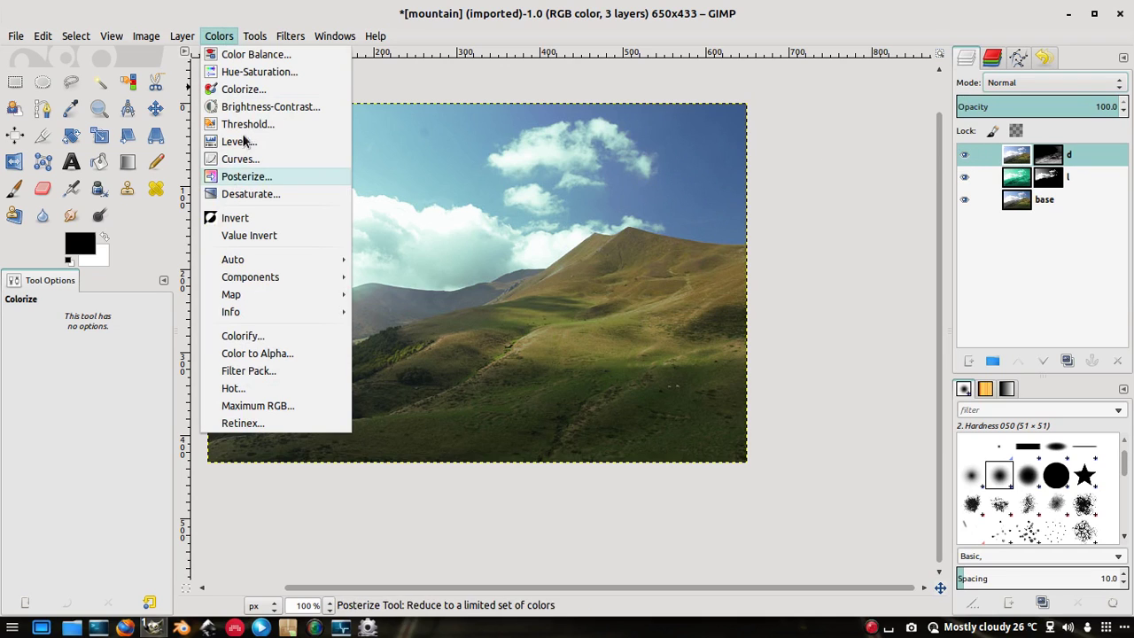
left_click(244, 88)
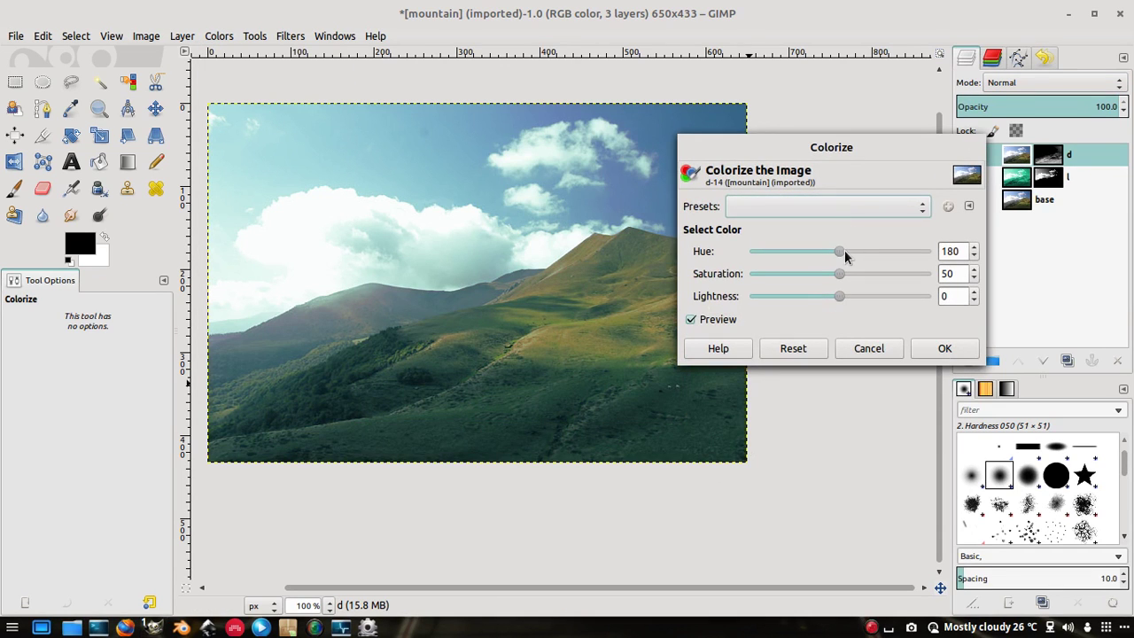
left_click_drag(844, 252, 819, 253)
left_click_drag(801, 151, 931, 155)
left_click_drag(938, 262, 925, 258)
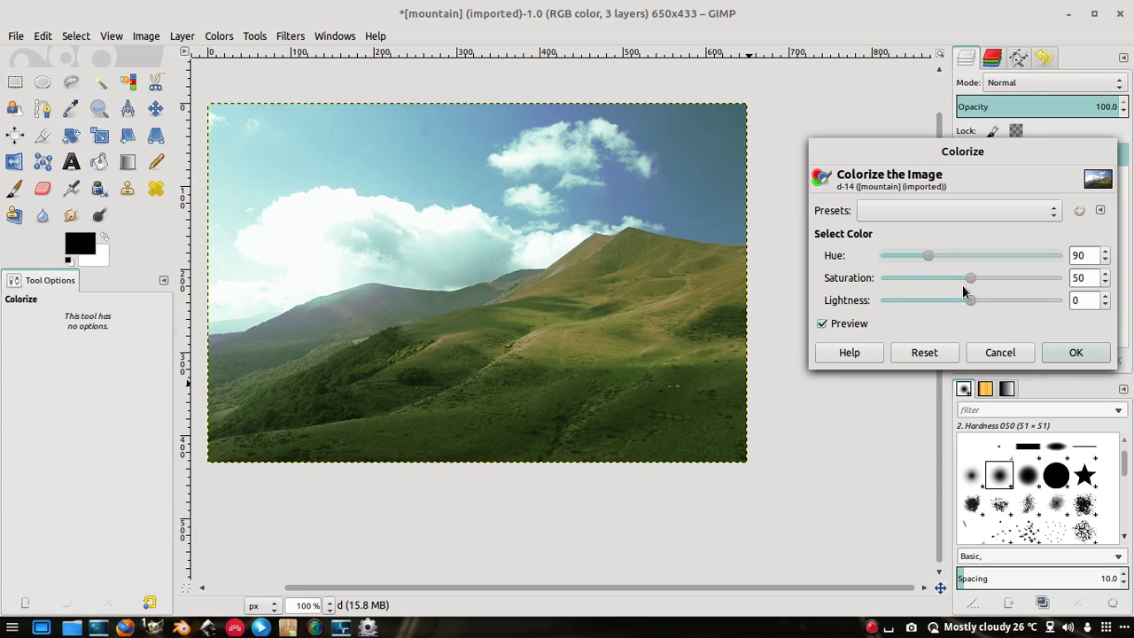
left_click_drag(969, 280, 1006, 287)
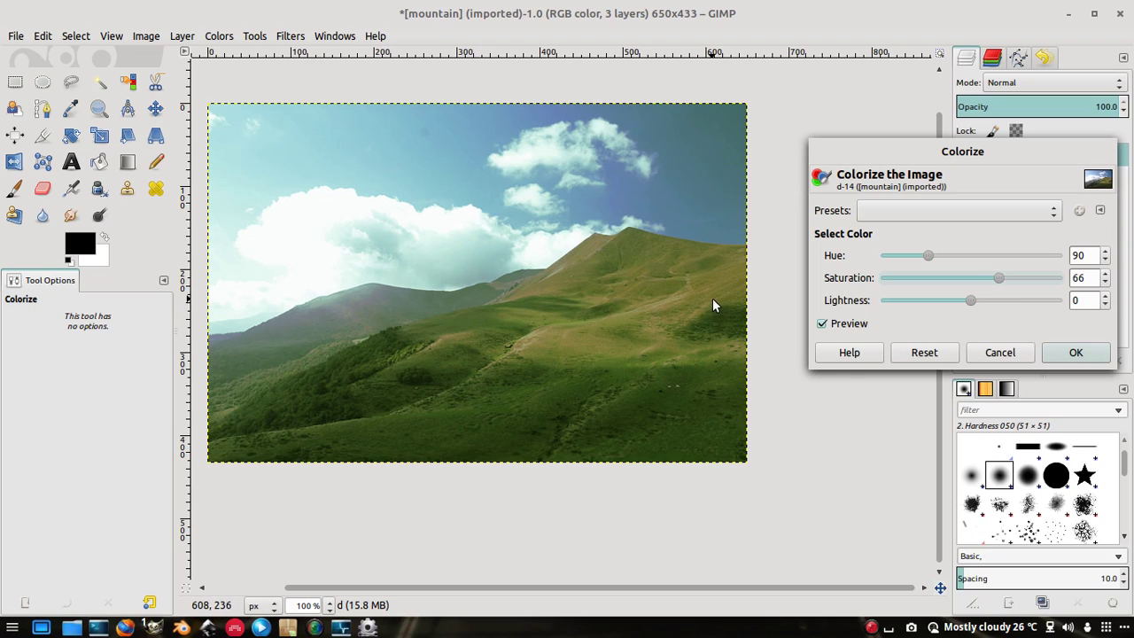
left_click_drag(873, 161, 512, 215)
left_click_drag(640, 211, 497, 136)
left_click(630, 354)
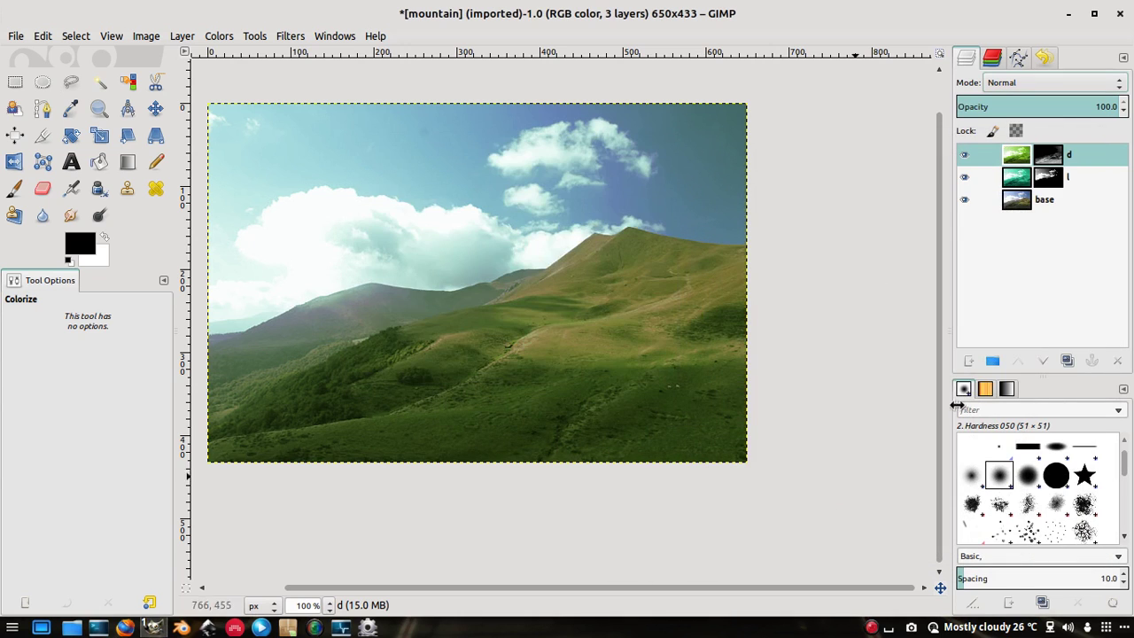
Show layer d's mask on the canvas and switch to the Rectangle Select tool
right_click(1054, 158)
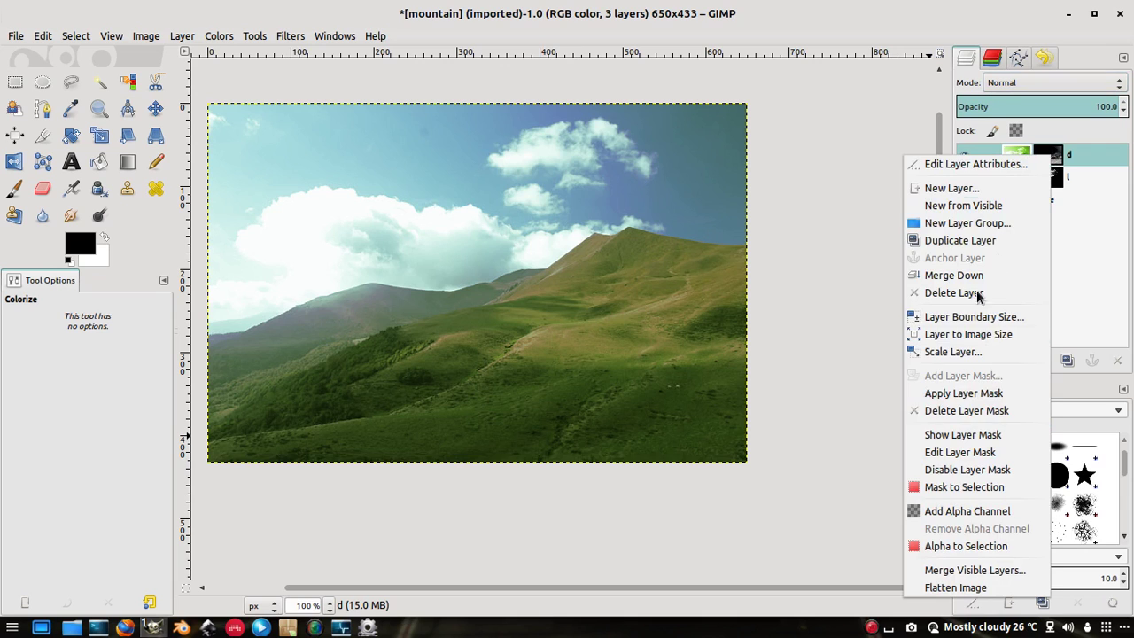
left_click(1084, 242)
right_click(1045, 153)
left_click(954, 429)
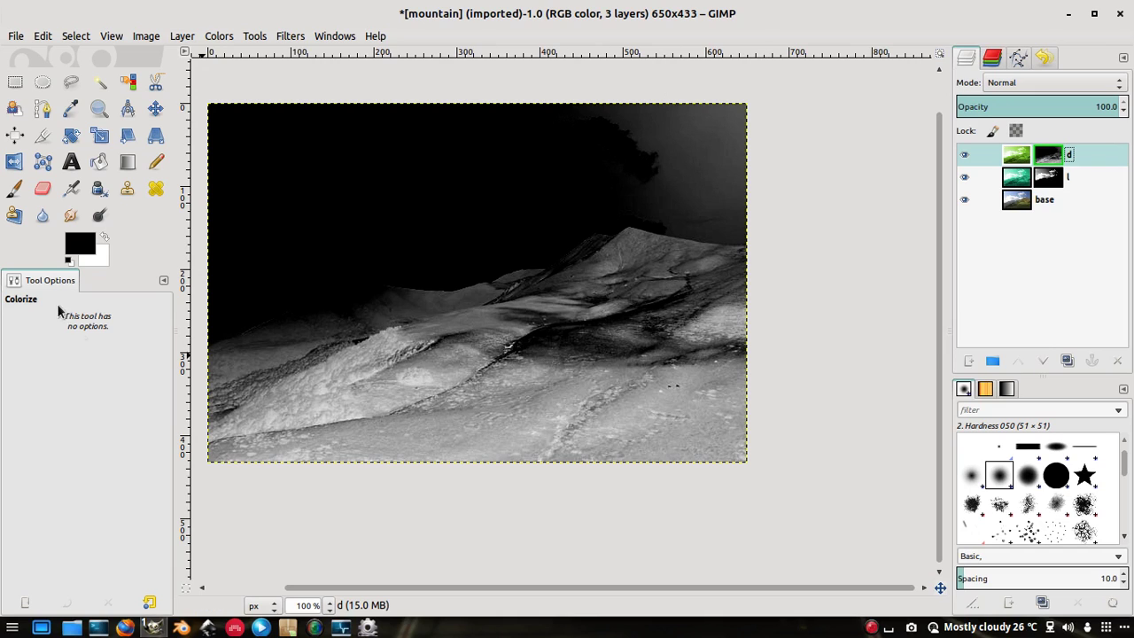
left_click(15, 82)
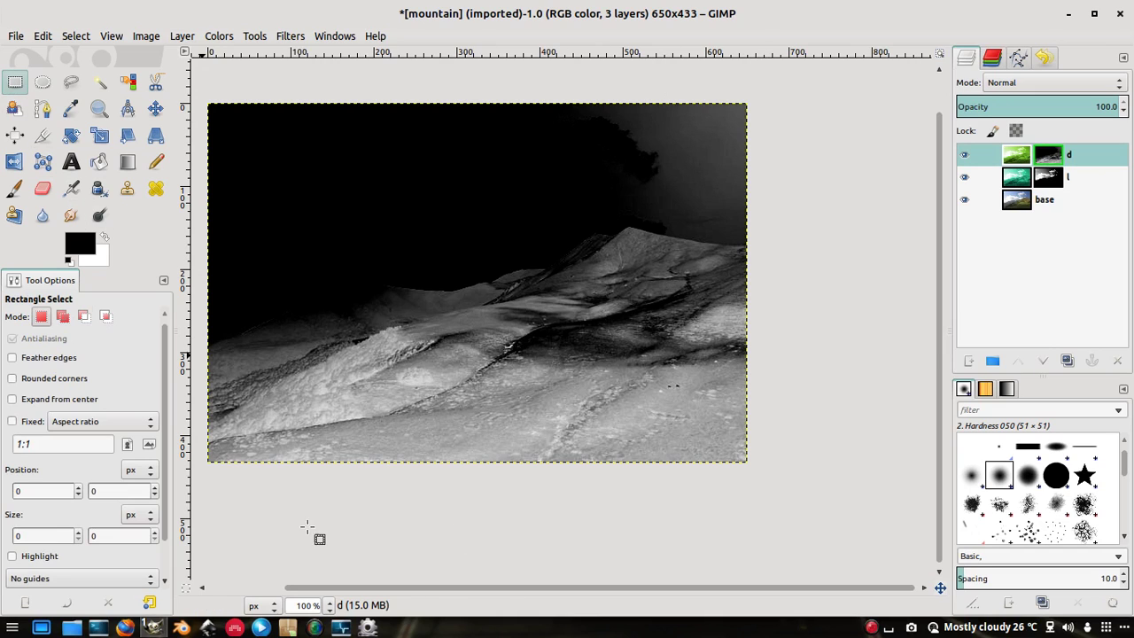
left_click(529, 88)
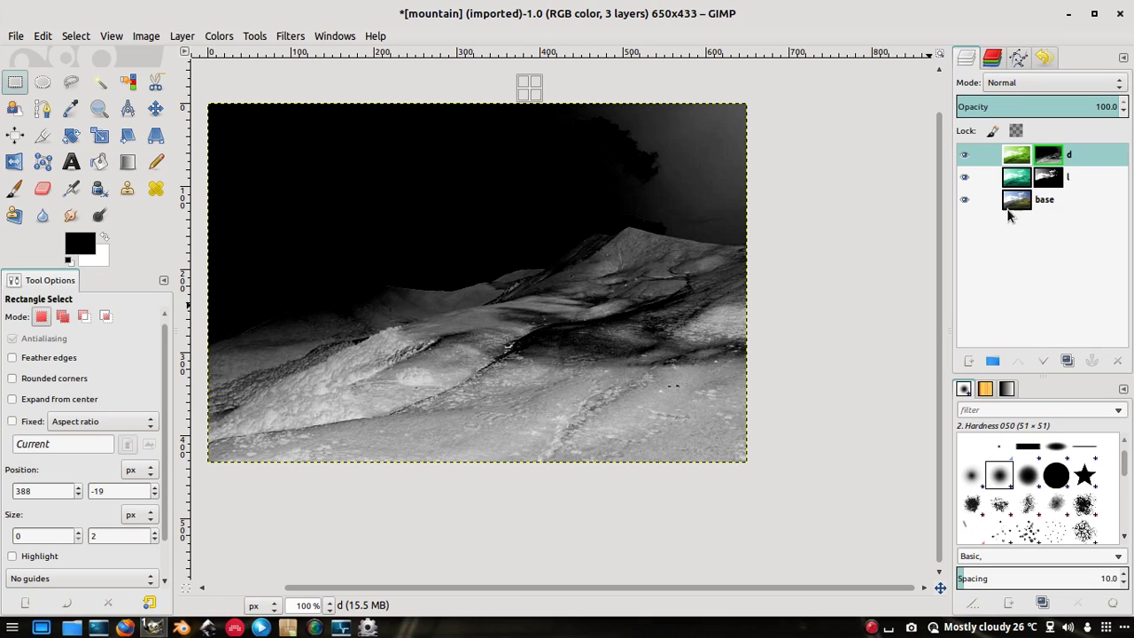
Close layer d's properties unchanged, then toggle its mask display off and back on
double_click(1047, 157)
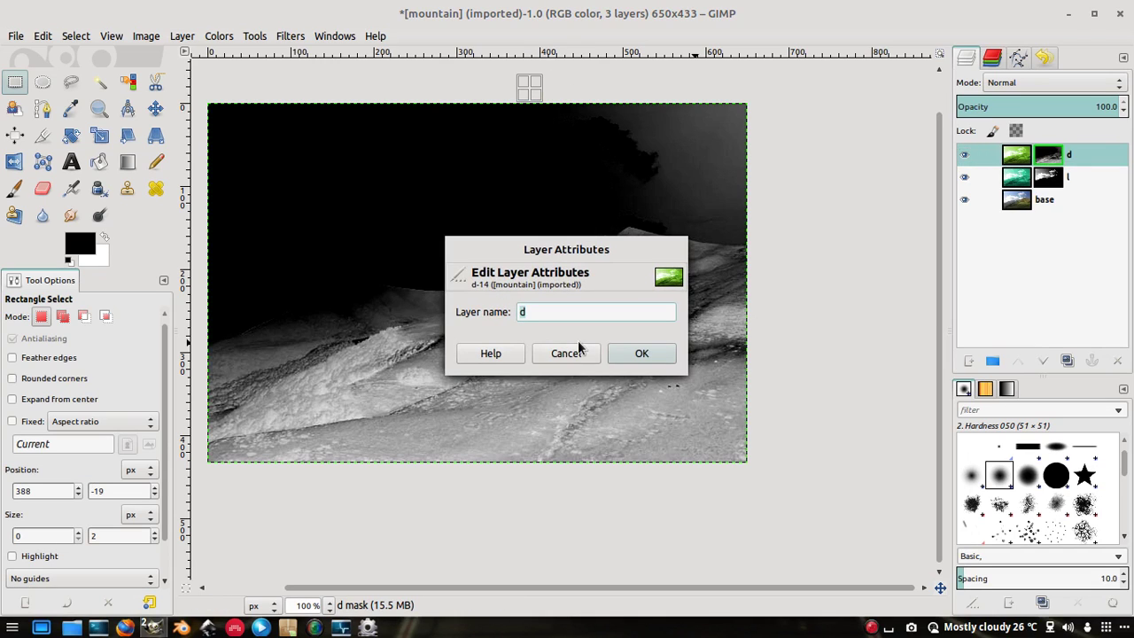
left_click(565, 352)
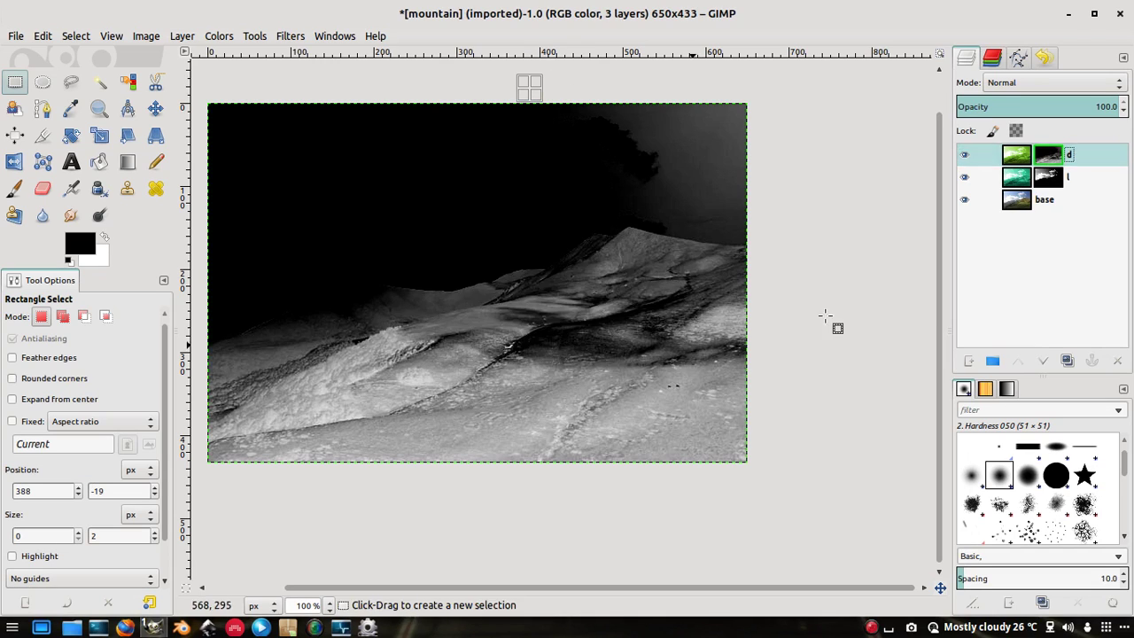
right_click(1052, 159)
left_click(964, 434)
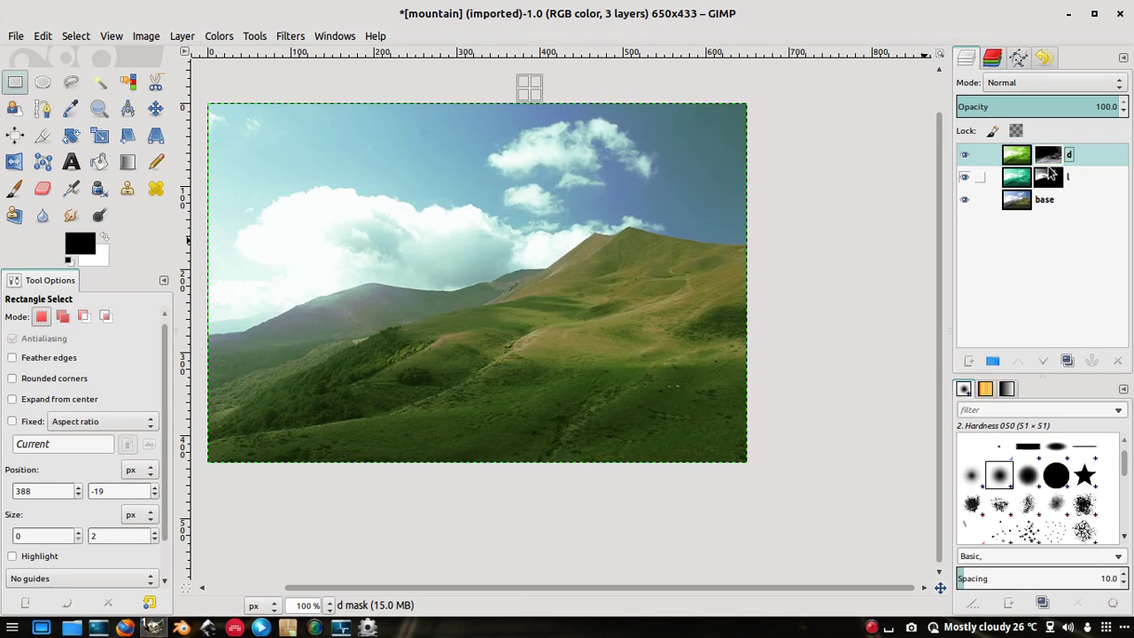
right_click(1052, 157)
left_click(930, 433)
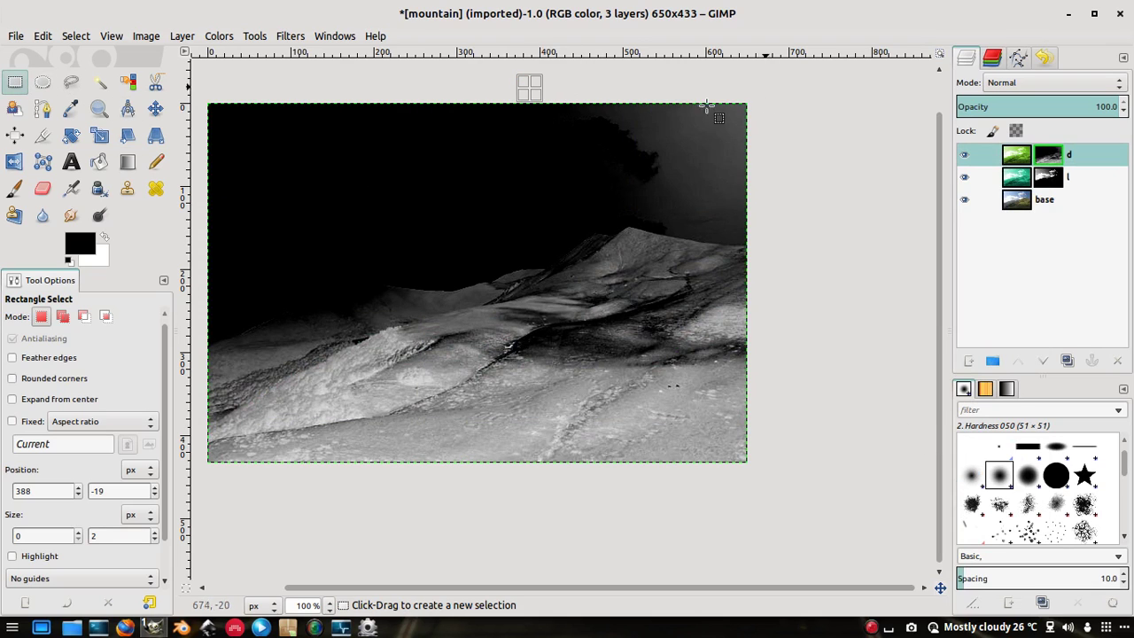
Fill a rectangle over the upper-right sky in layer d's mask with solid black
left_click_drag(490, 80, 827, 233)
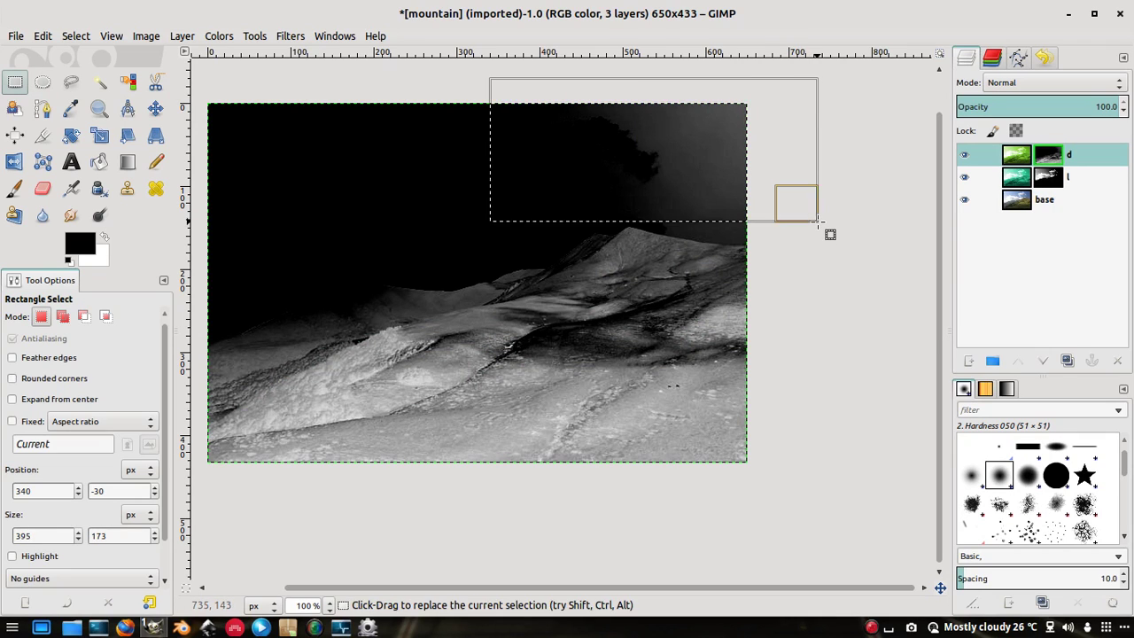
left_click(98, 162)
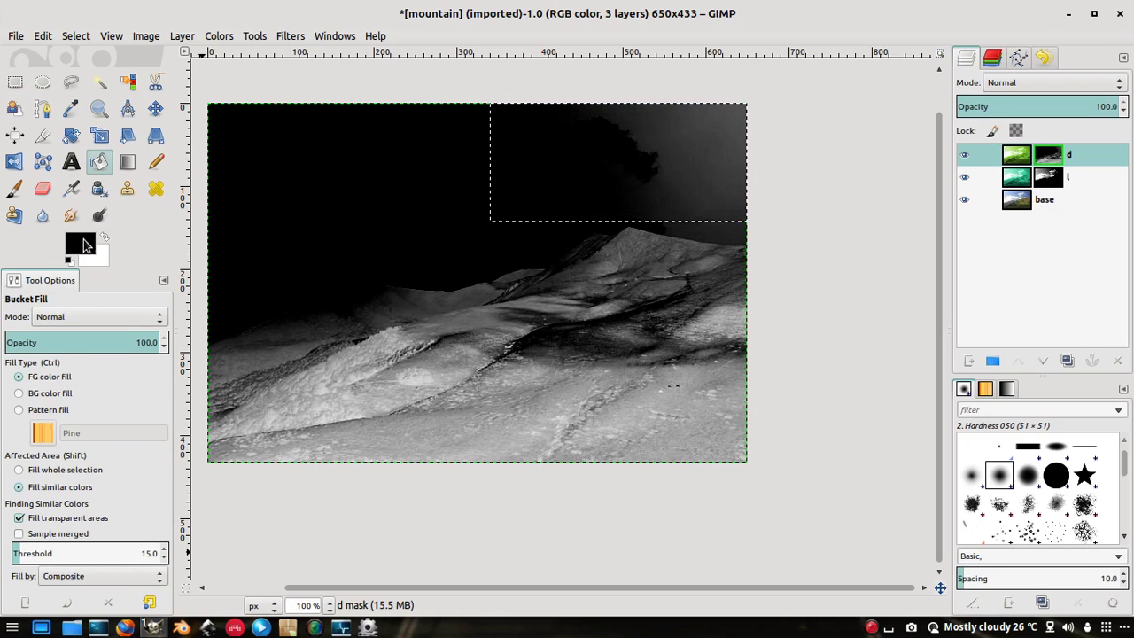
left_click(697, 141)
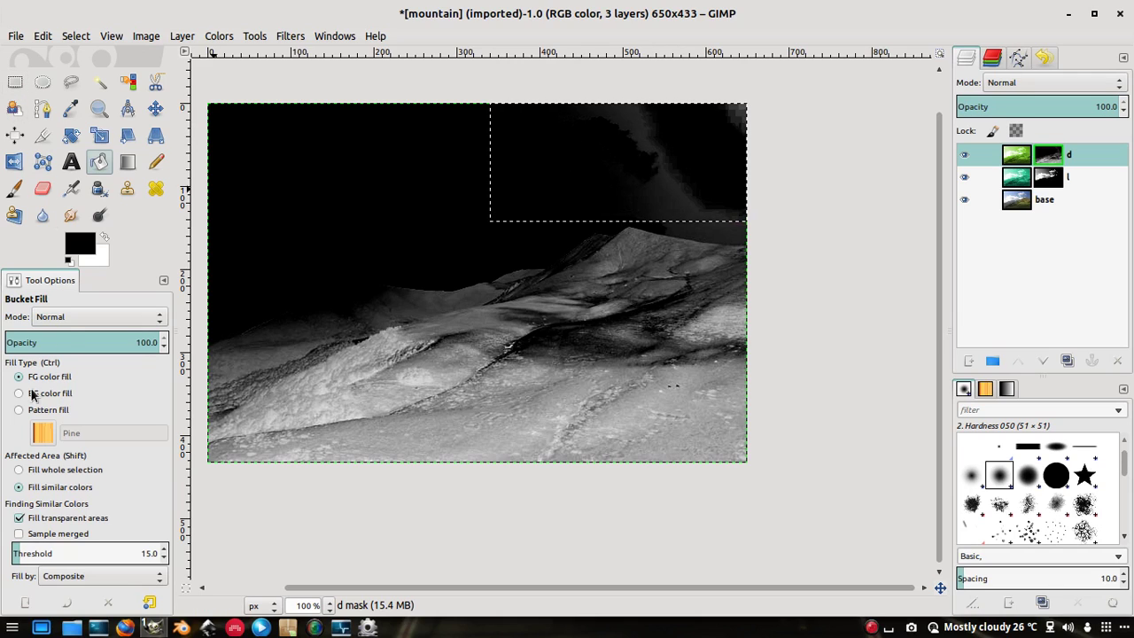
left_click(18, 469)
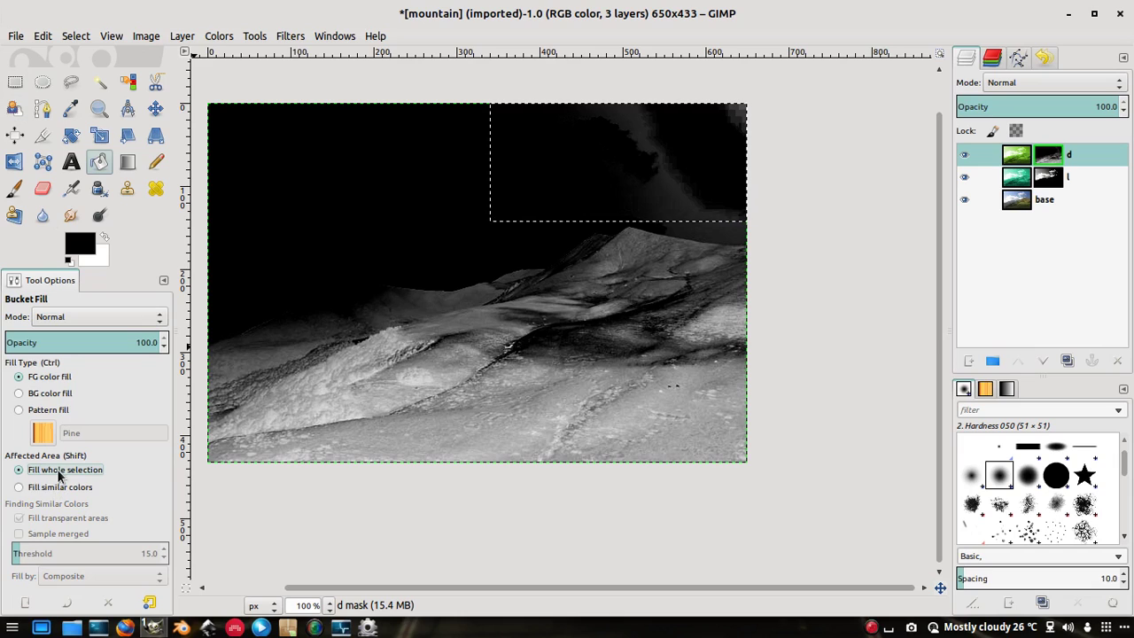
left_click(636, 142)
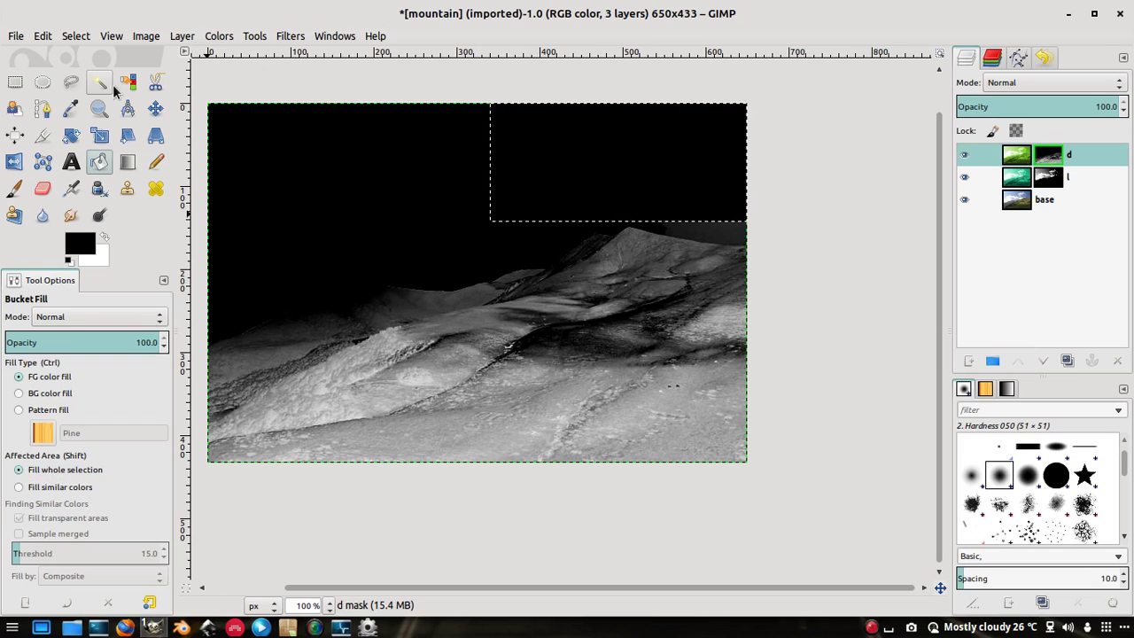
Zoom in and fill the grey sky just above the ridge black using a fuzzy selection
left_click(39, 82)
scroll(740, 263, "up", 4)
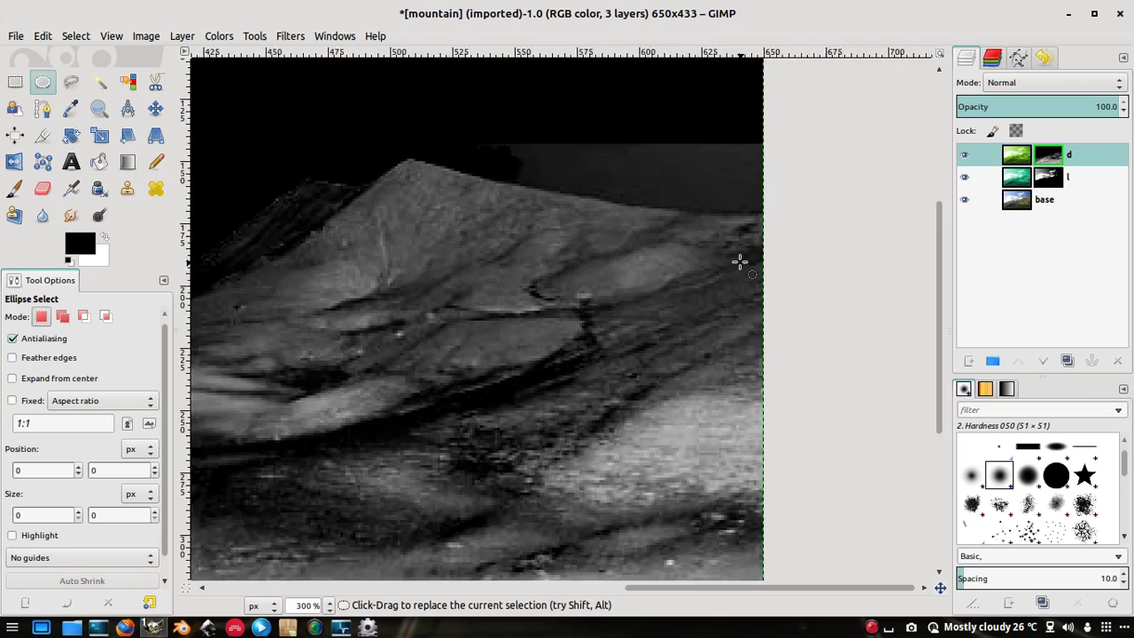
scroll(623, 261, "up", 3)
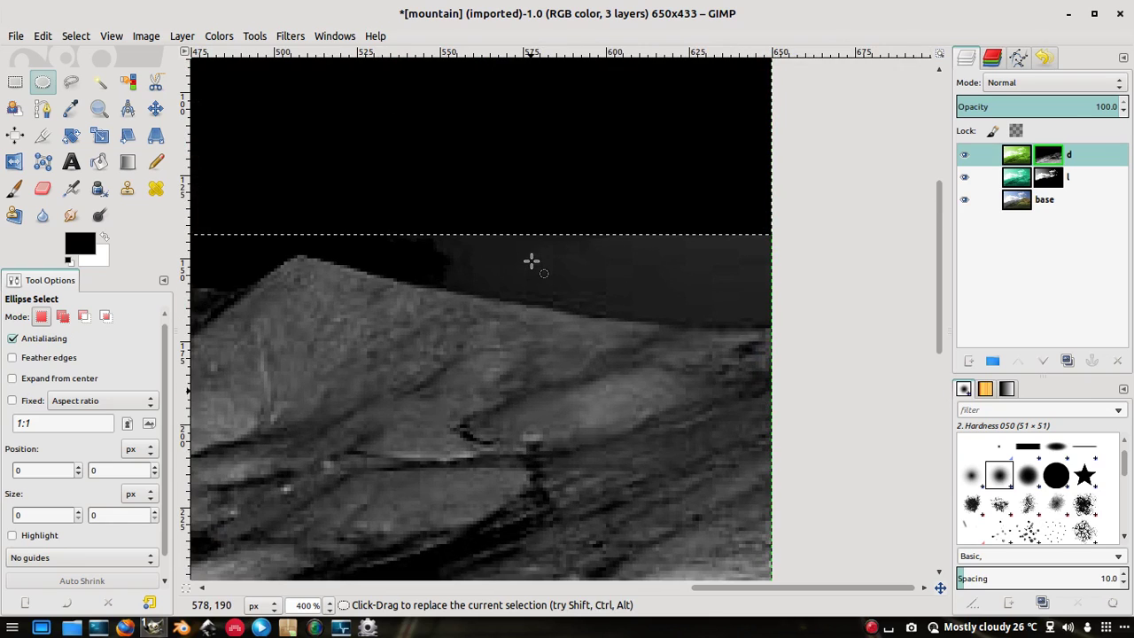
left_click(99, 83)
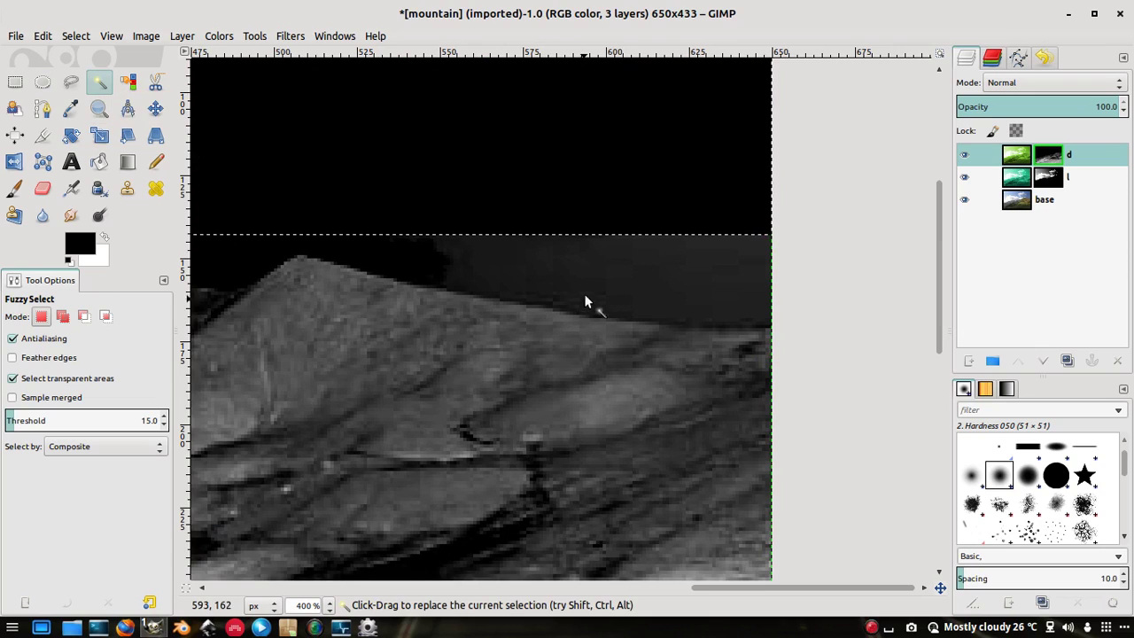
left_click(590, 266)
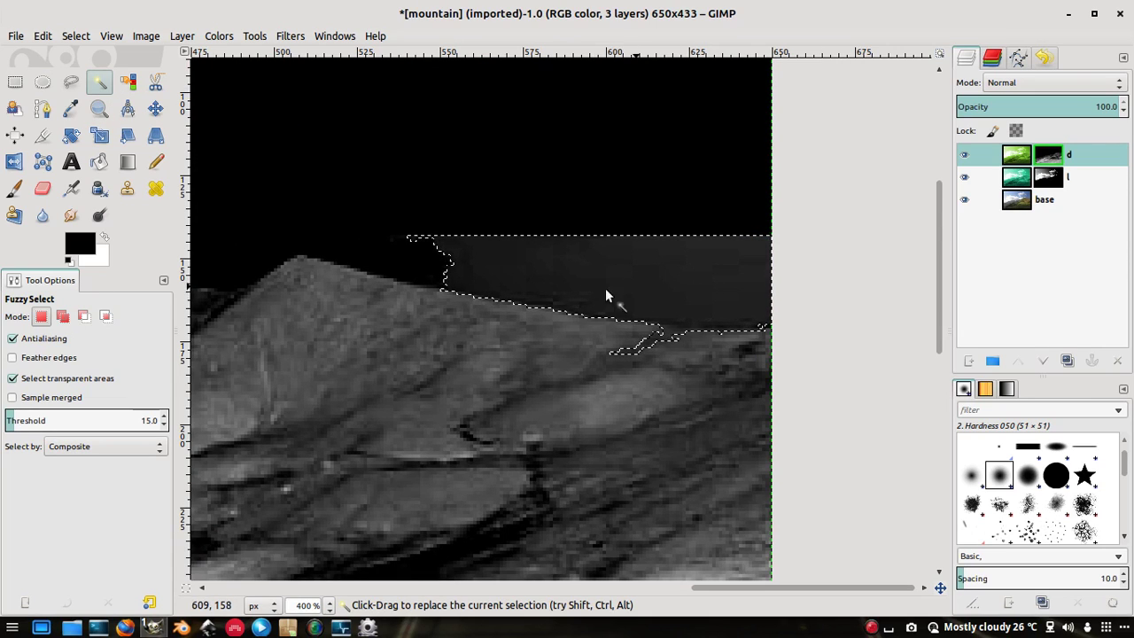
left_click(100, 162)
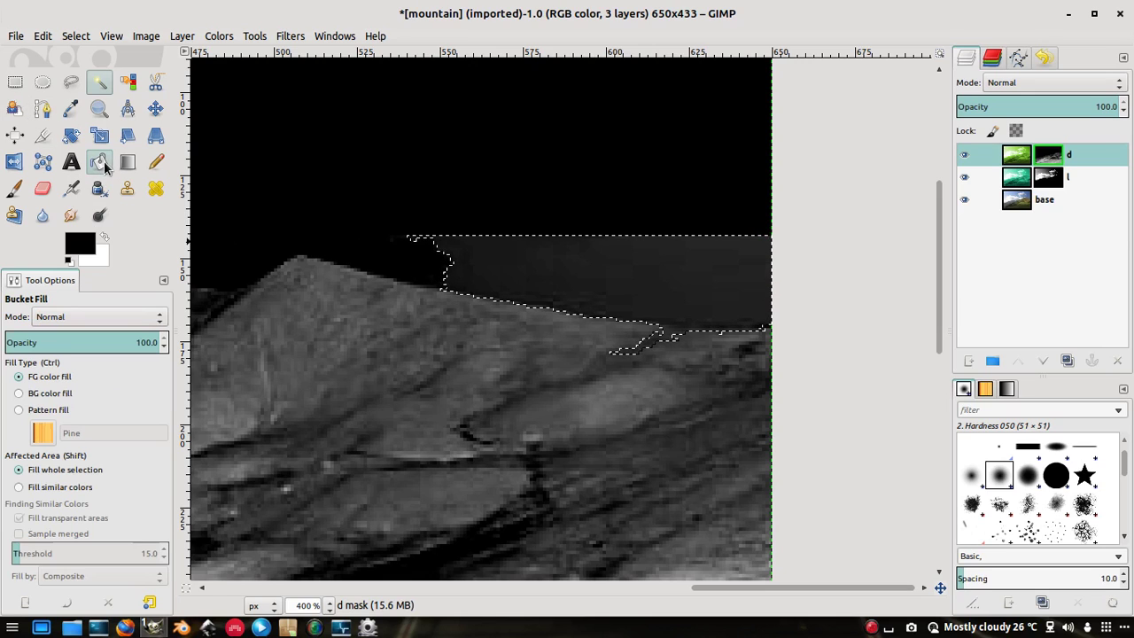
left_click(647, 266)
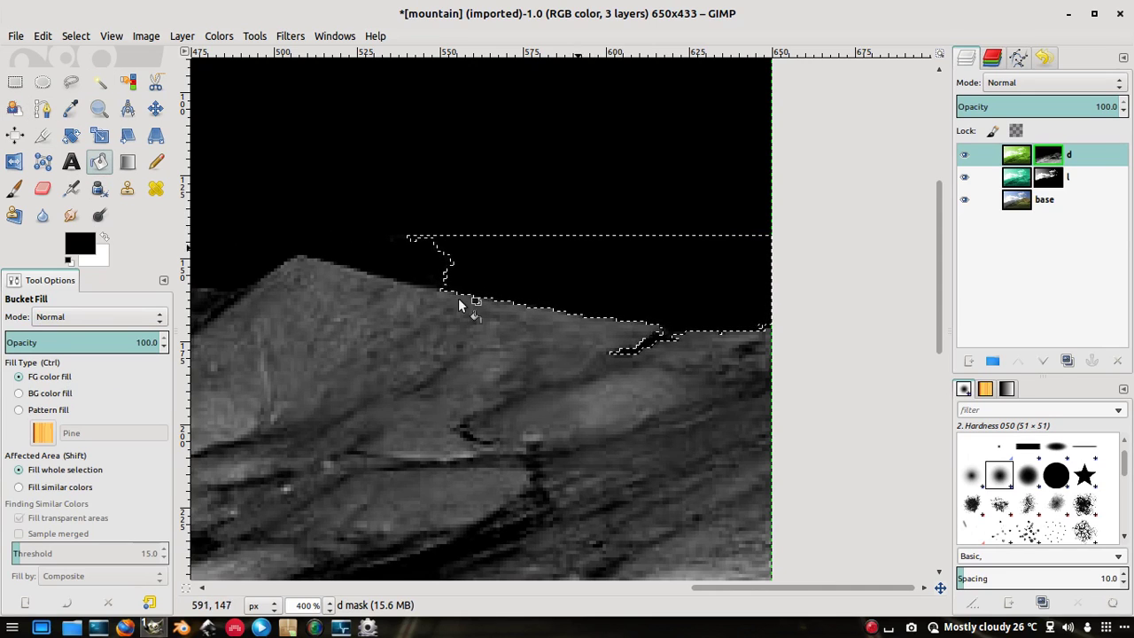
Clear the selection with Select > None and zoom back out
left_click(43, 193)
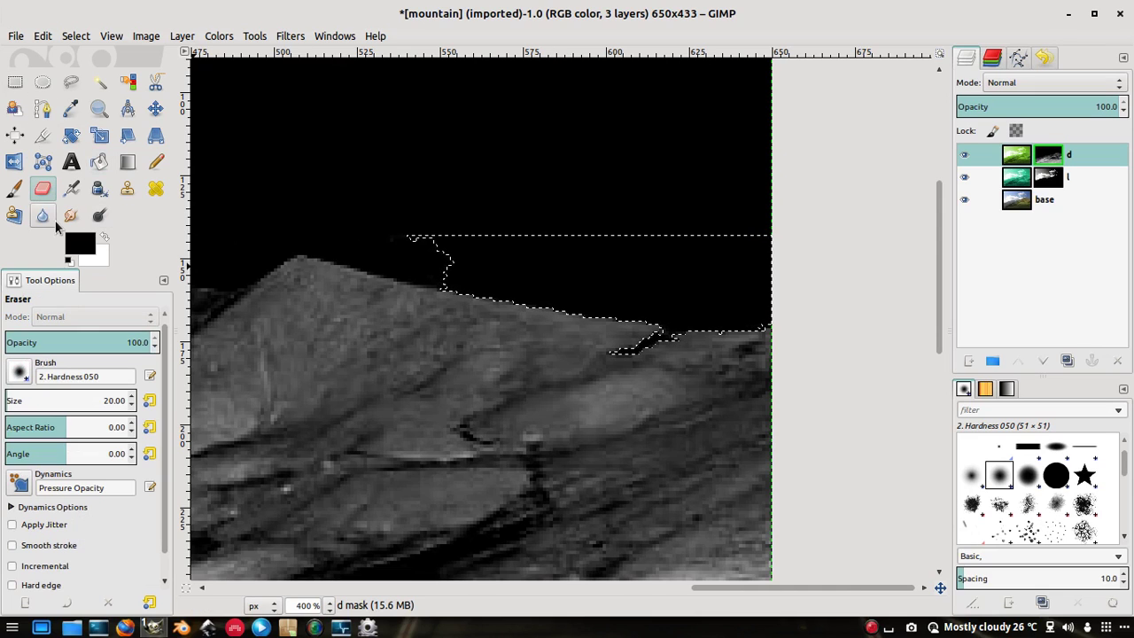
left_click(14, 188)
left_click(76, 36)
left_click(93, 71)
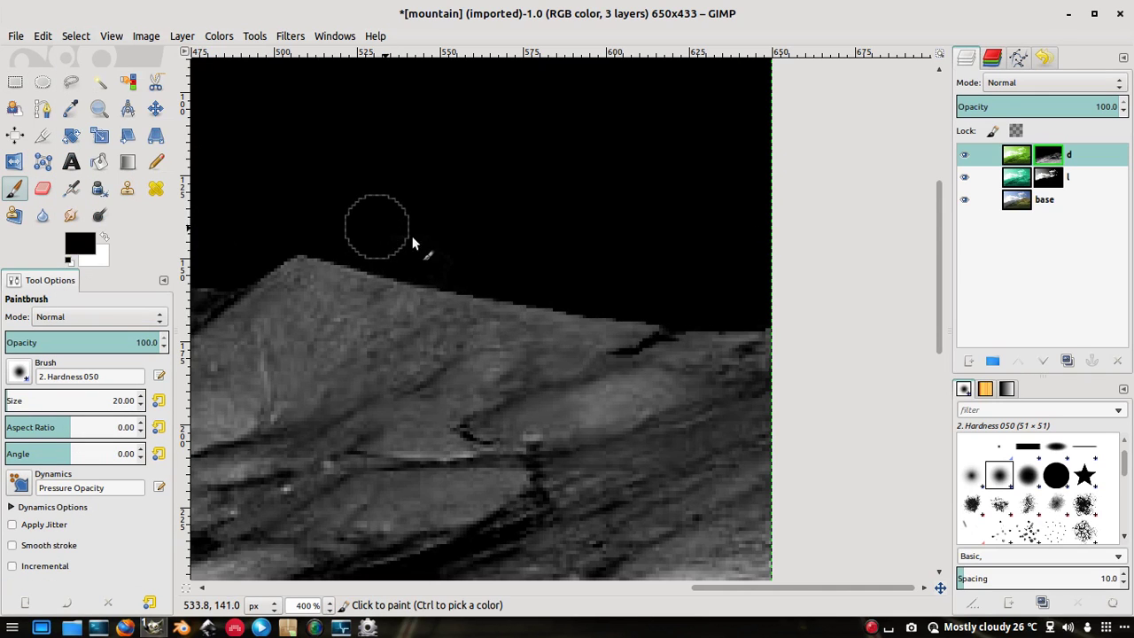
key("ctrl")
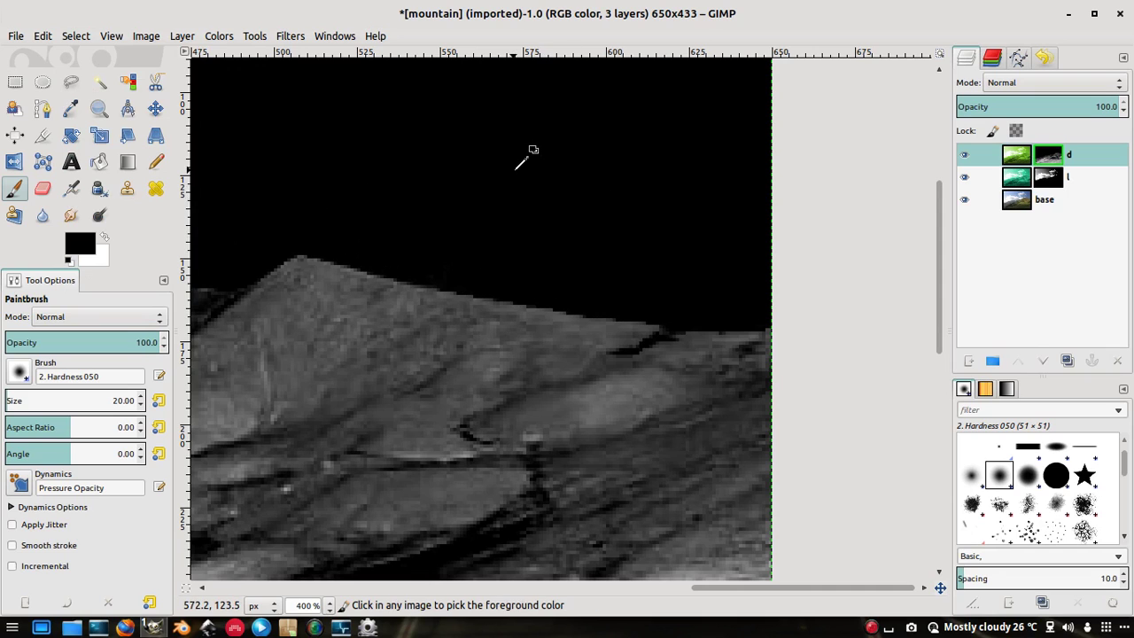
scroll(516, 168, "down", 4)
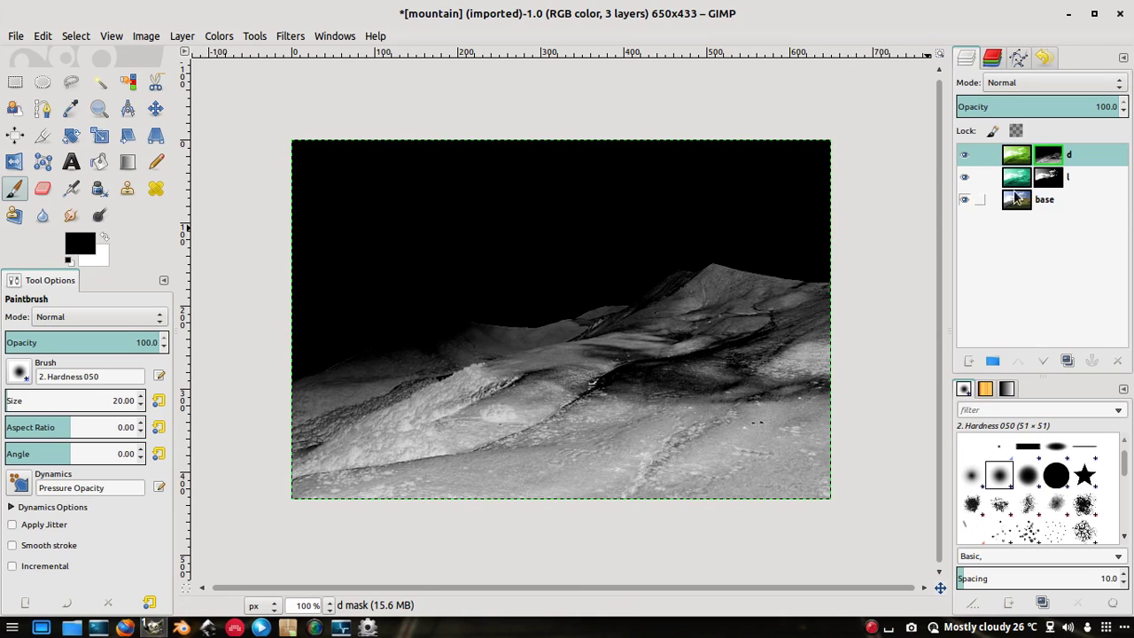
Turn off Show Layer Mask on layer d's mask to see the colour composite
right_click(1062, 164)
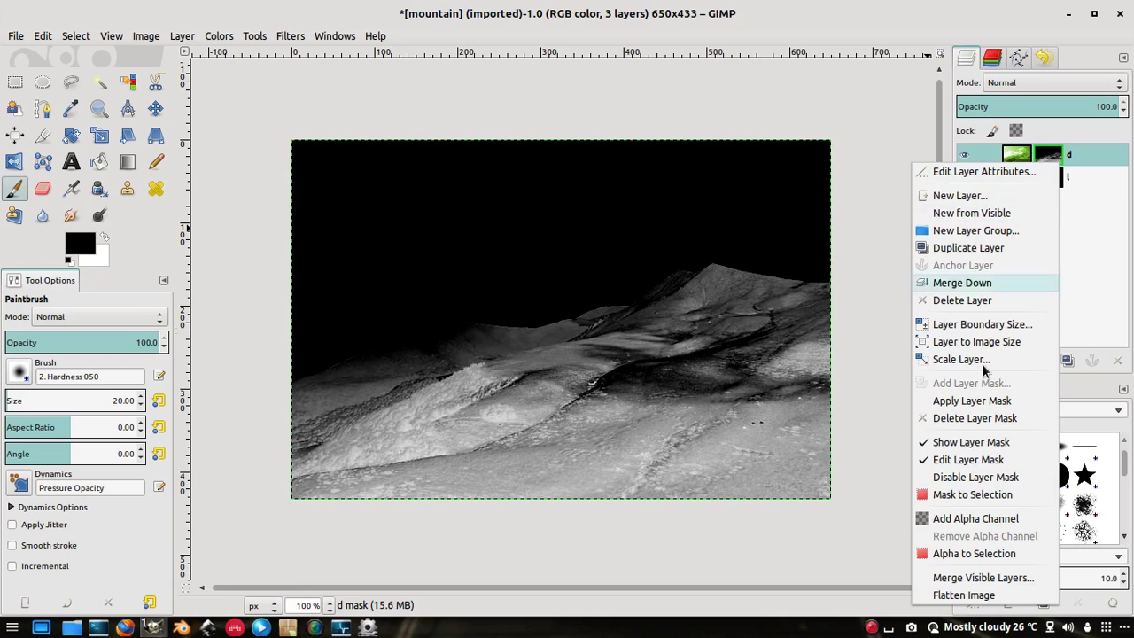
left_click(970, 441)
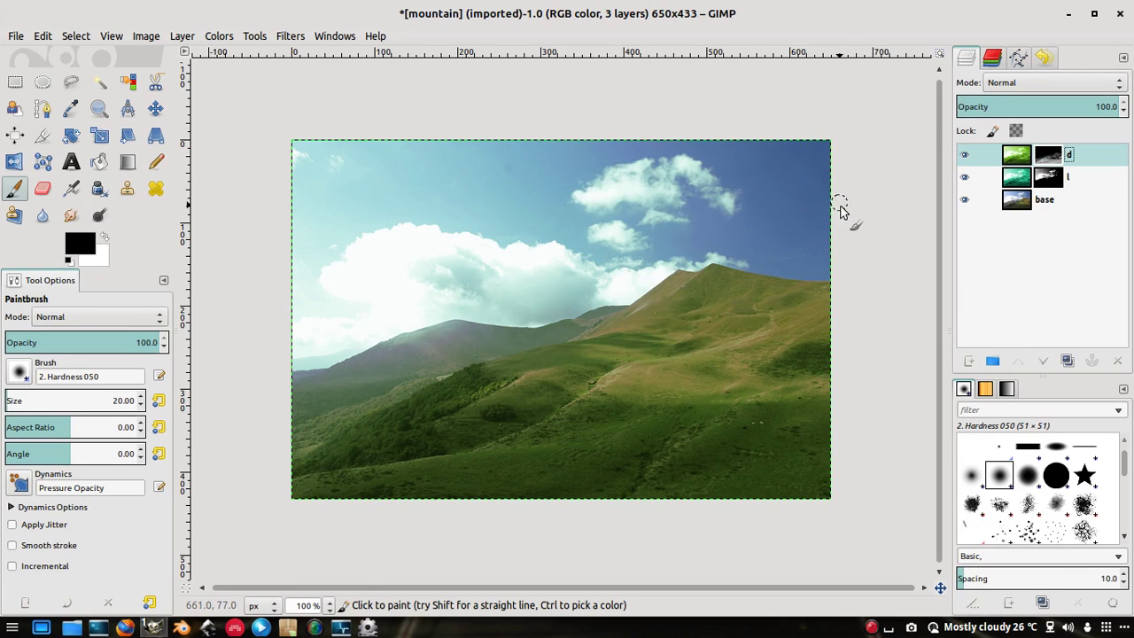
scroll(841, 177, "up", 2)
scroll(846, 174, "down", 3)
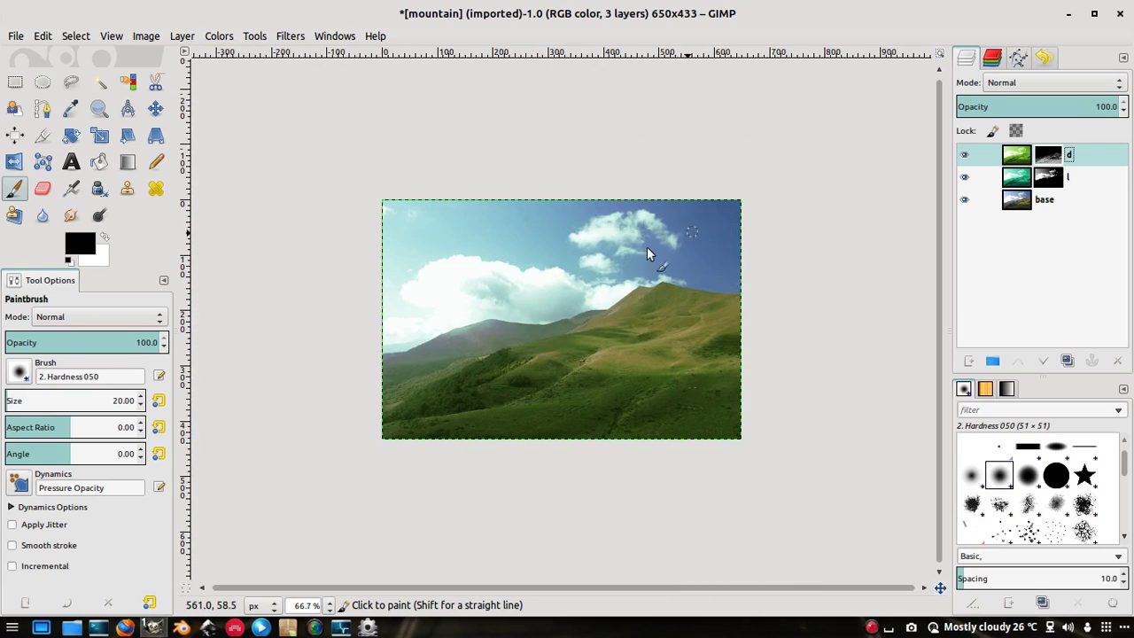
scroll(639, 371, "up", 1)
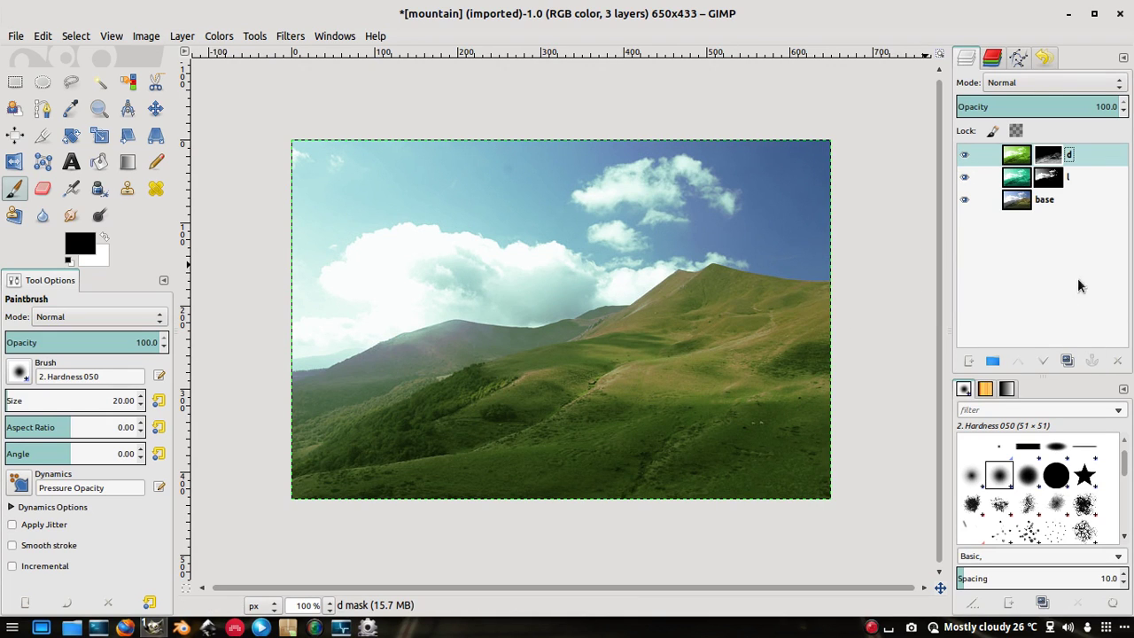
Duplicate the base layer and rename the copy 'M'
left_click(992, 59)
left_click(1038, 255)
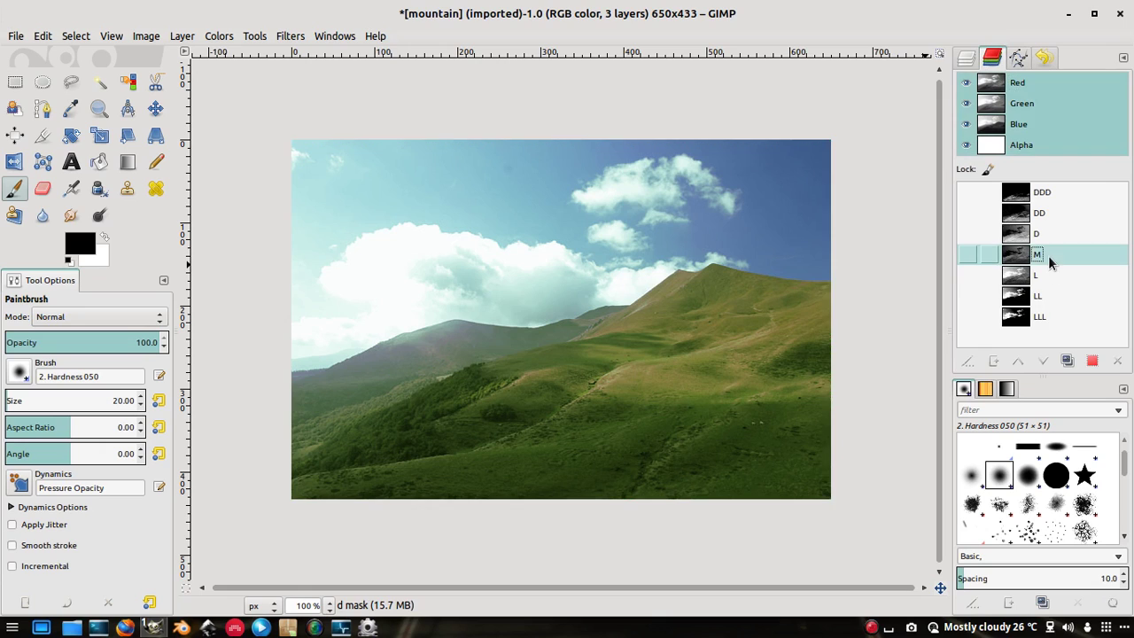
left_click(966, 59)
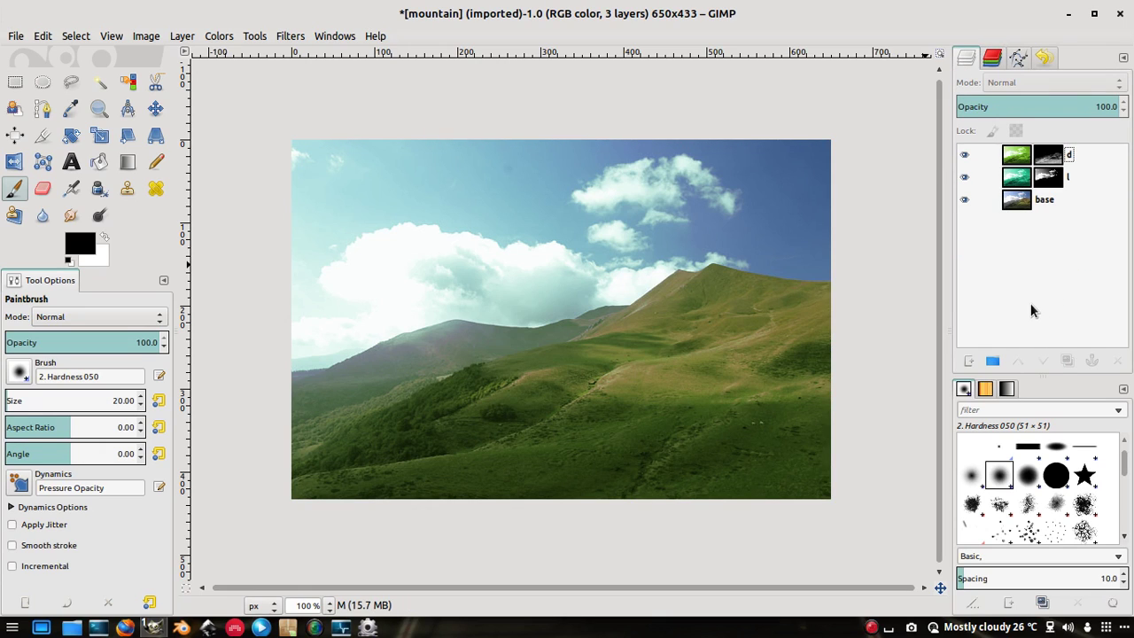
left_click(967, 361)
left_click(580, 425)
left_click(1026, 200)
left_click(1067, 363)
double_click(1067, 200)
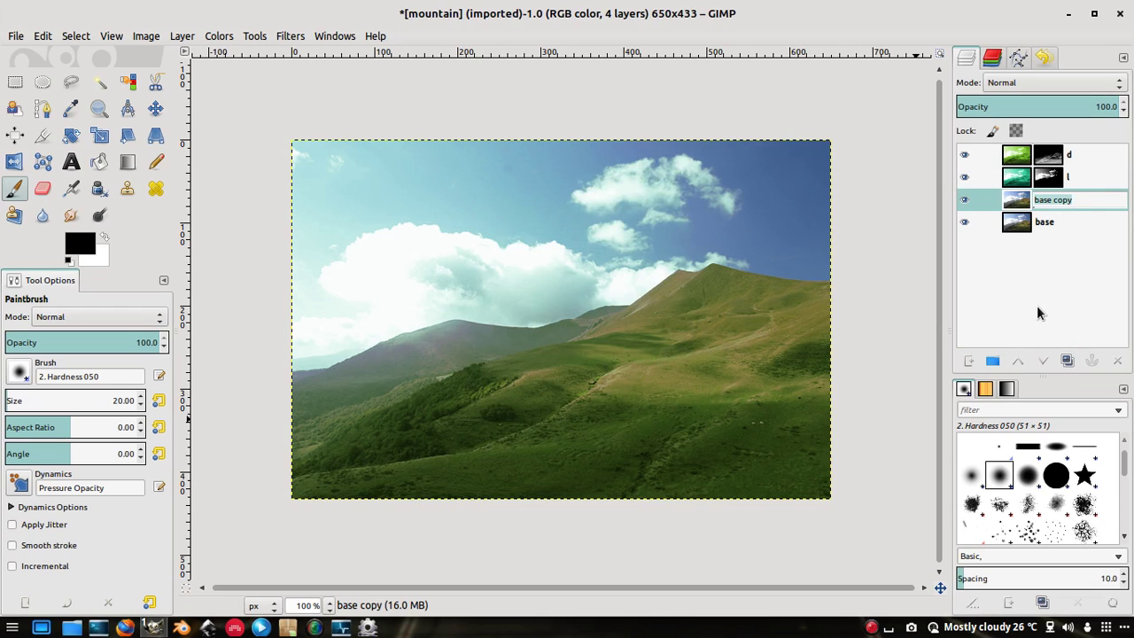
type("M")
key("Return")
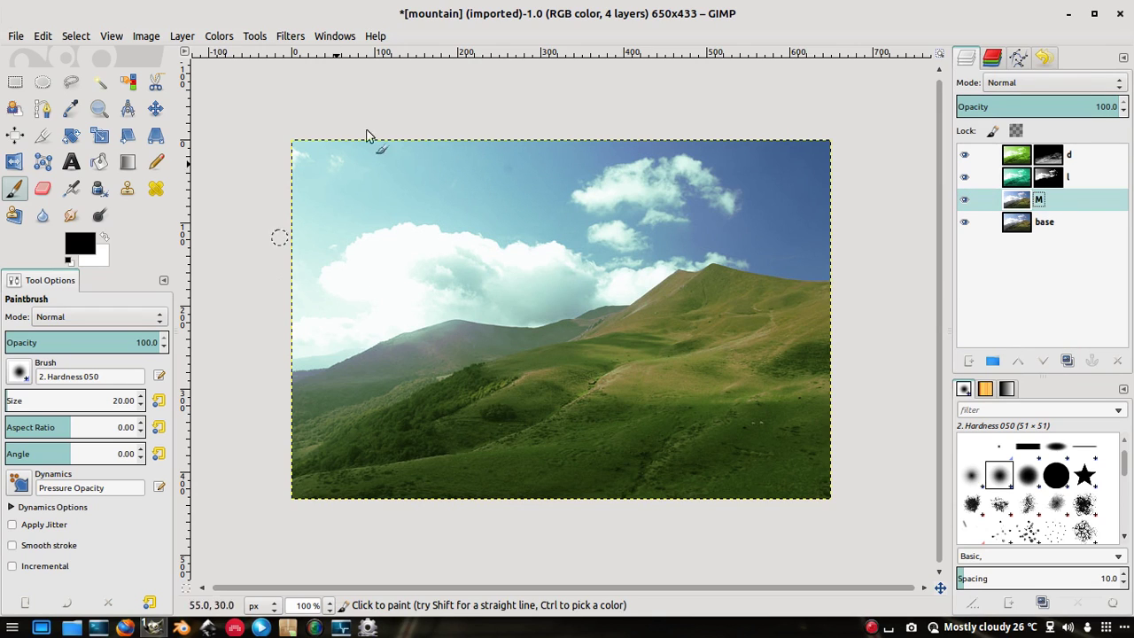
Add a layer mask to layer M using the saved M channel as its source
right_click(1035, 206)
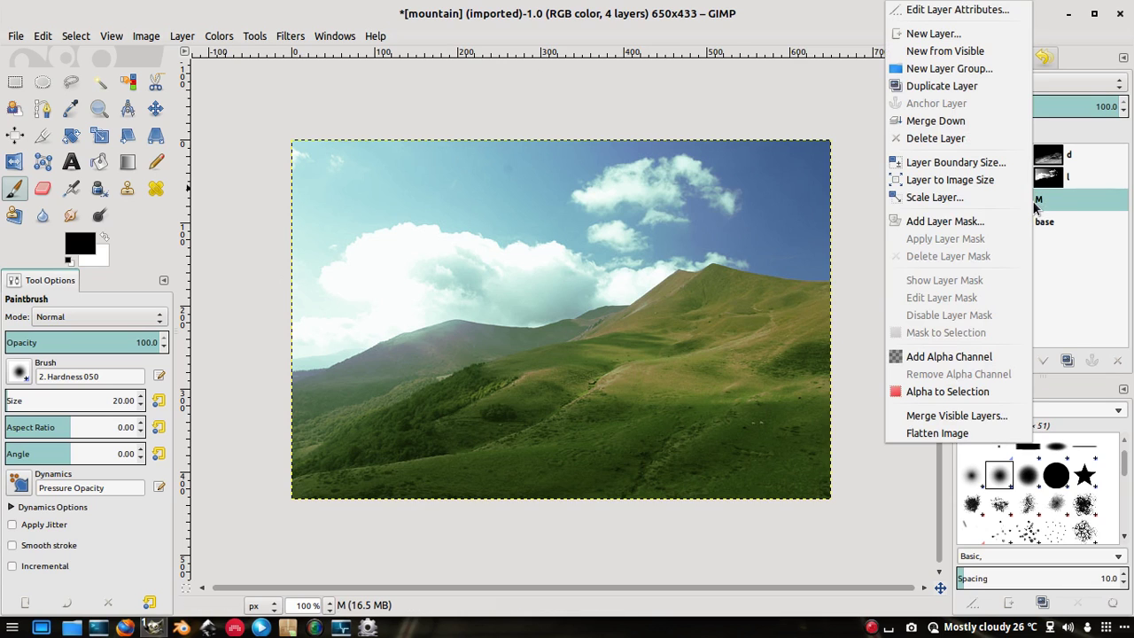
left_click(944, 221)
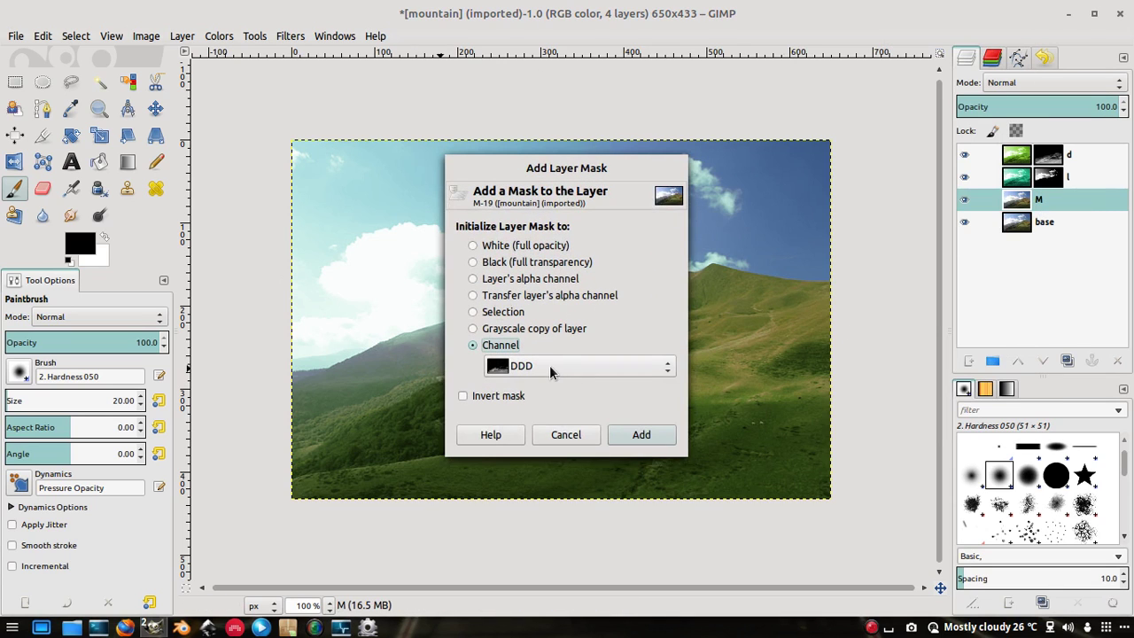
left_click(549, 364)
left_click(534, 427)
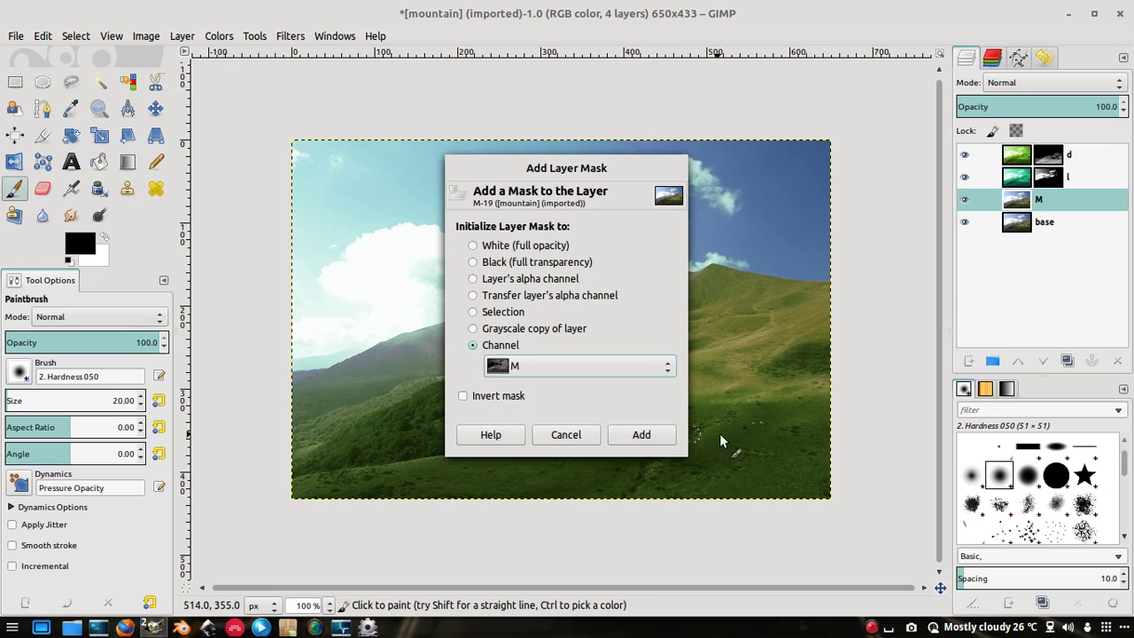
left_click(641, 434)
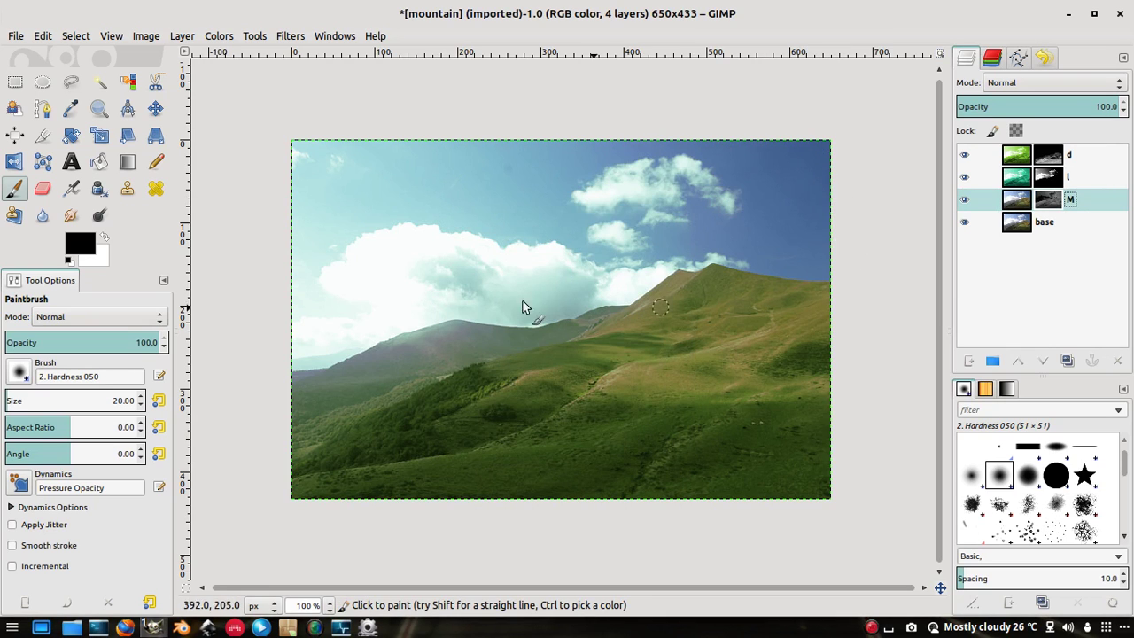
left_click(255, 36)
left_click(257, 36)
left_click(224, 36)
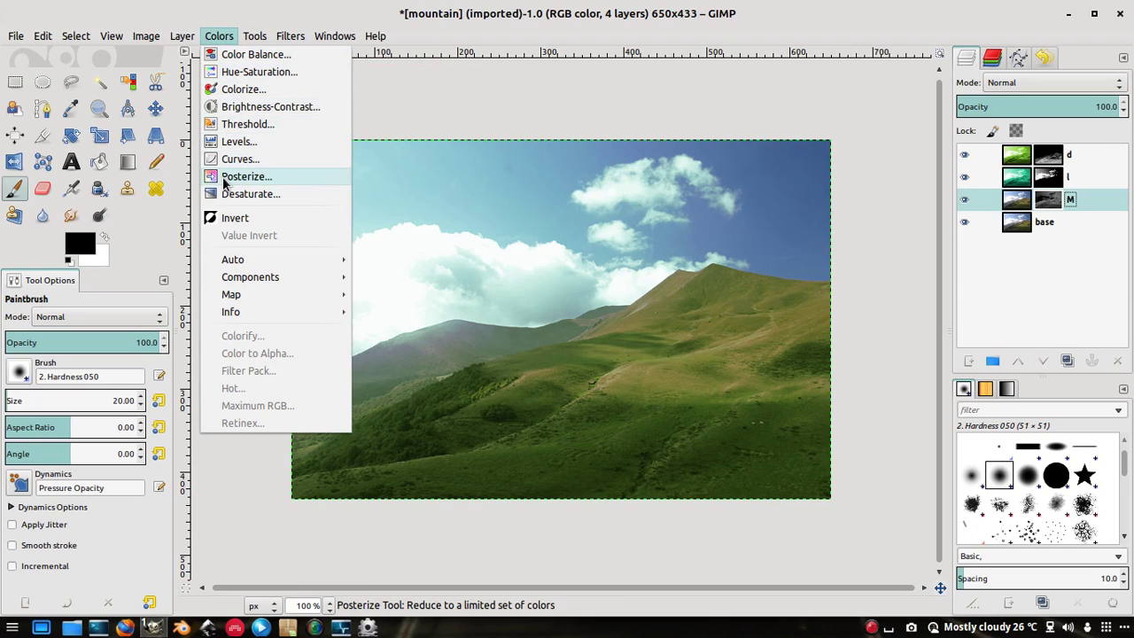
left_click(240, 107)
left_click_drag(275, 14, 196, 89)
left_click_drag(187, 176, 162, 177)
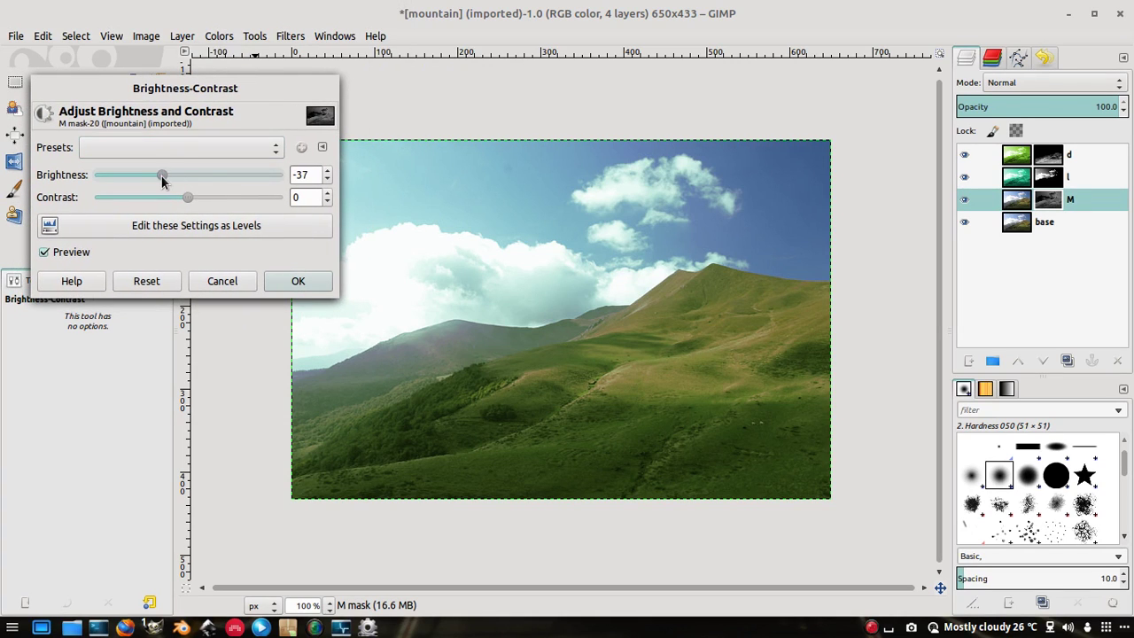
left_click_drag(176, 183, 148, 185)
left_click(215, 279)
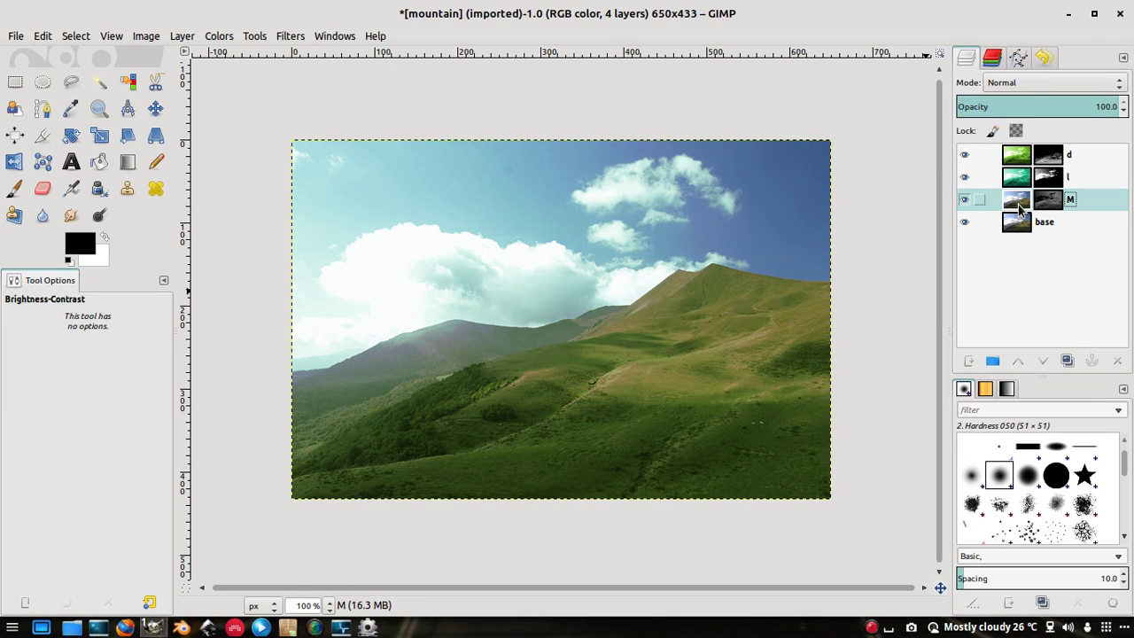
double_click(1016, 204)
left_click(554, 354)
left_click(190, 38)
left_click(1045, 57)
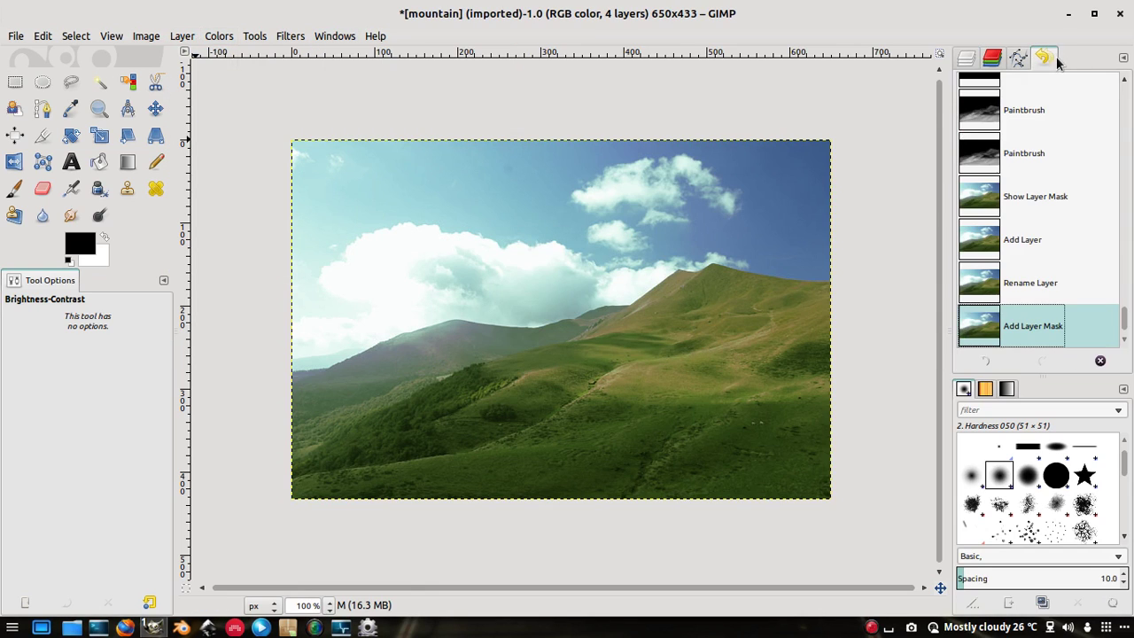
left_click(967, 60)
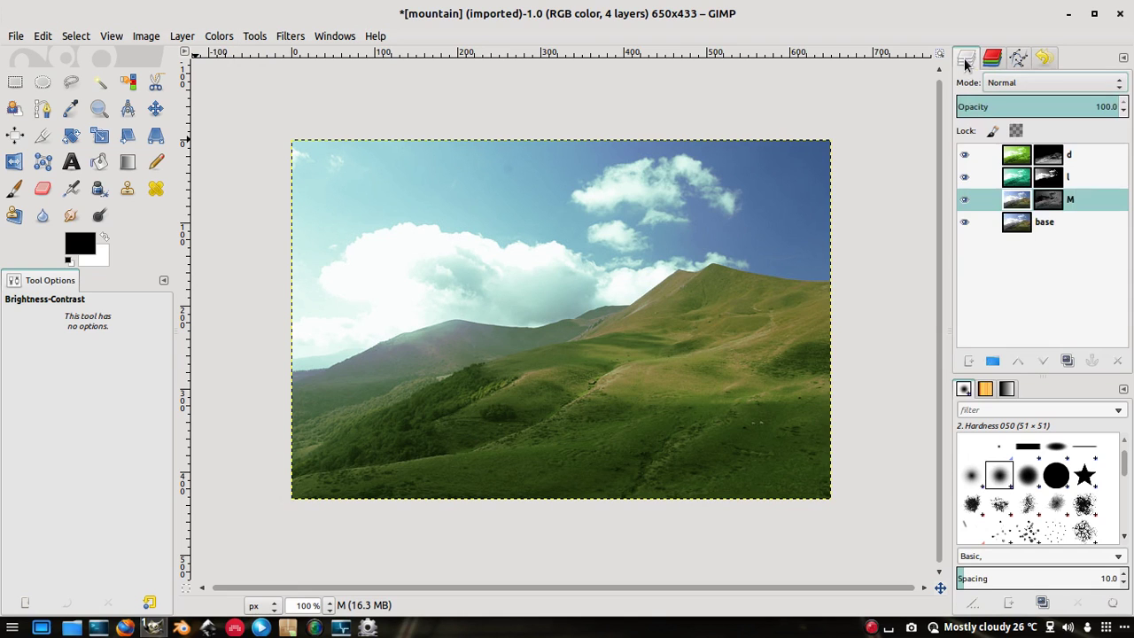
left_click(183, 36)
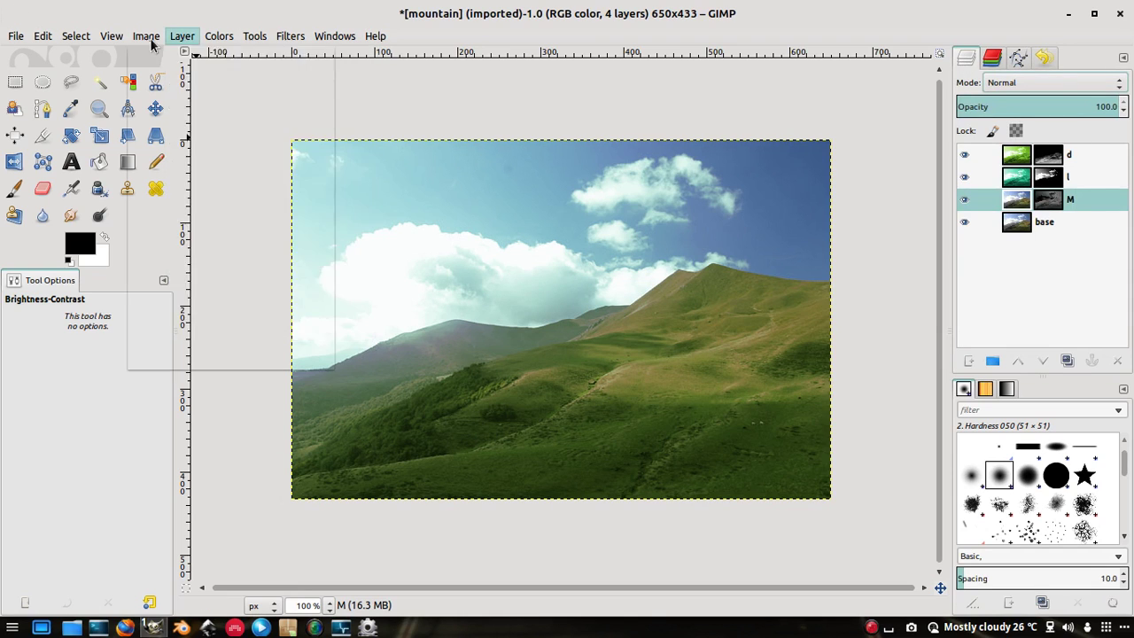
mouse_move(219, 38)
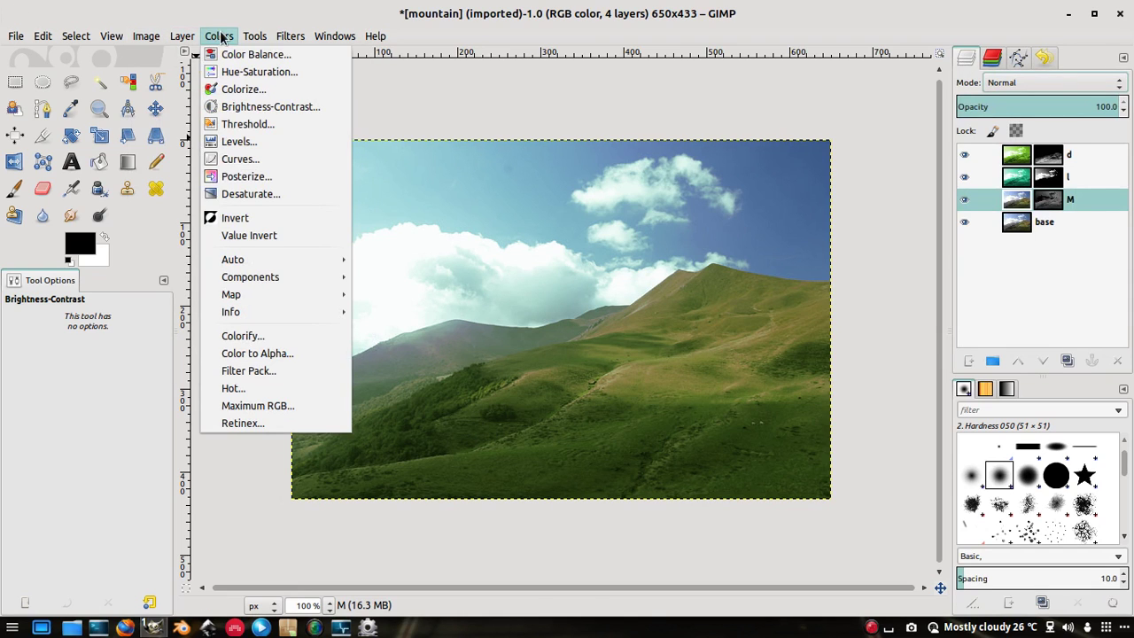
left_click(226, 114)
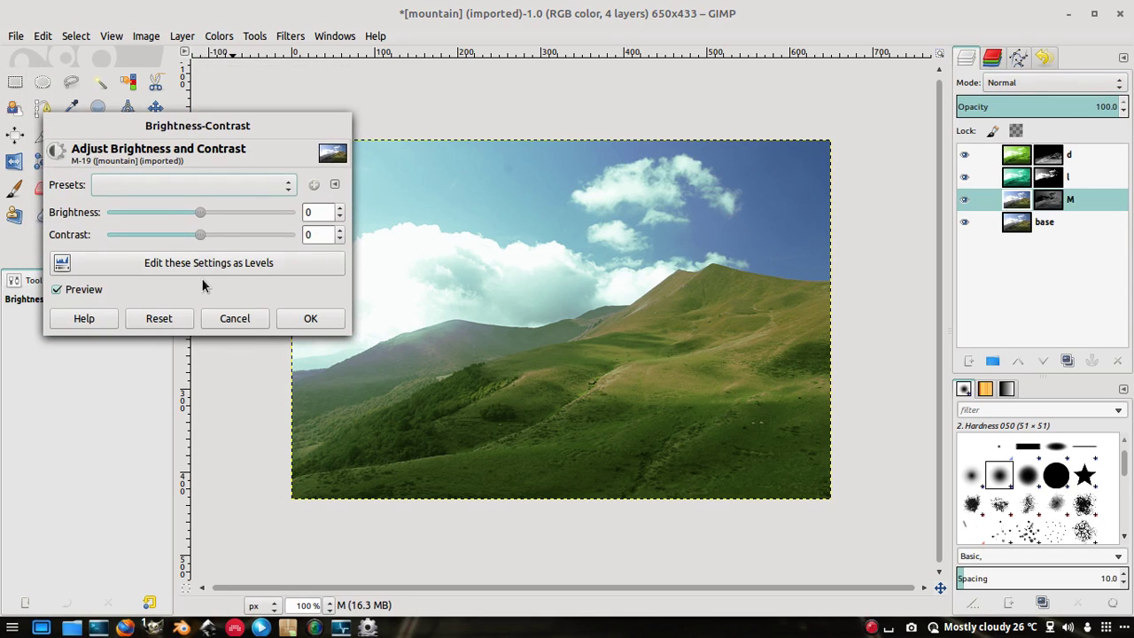
left_click_drag(200, 212, 178, 226)
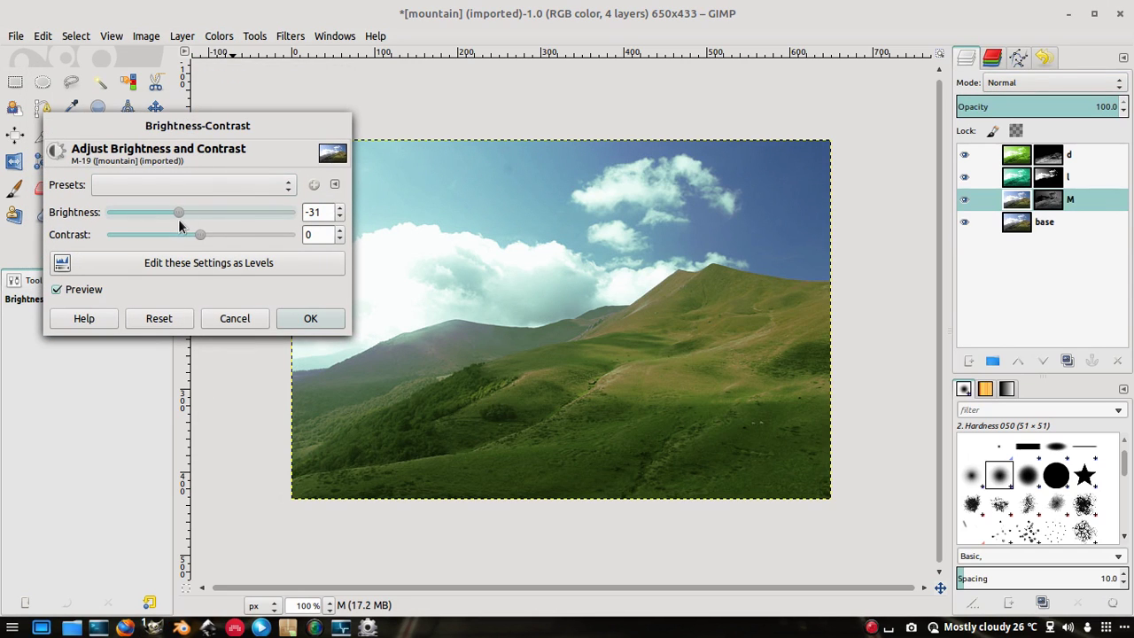
left_click_drag(144, 215, 177, 236)
left_click_drag(235, 211, 222, 254)
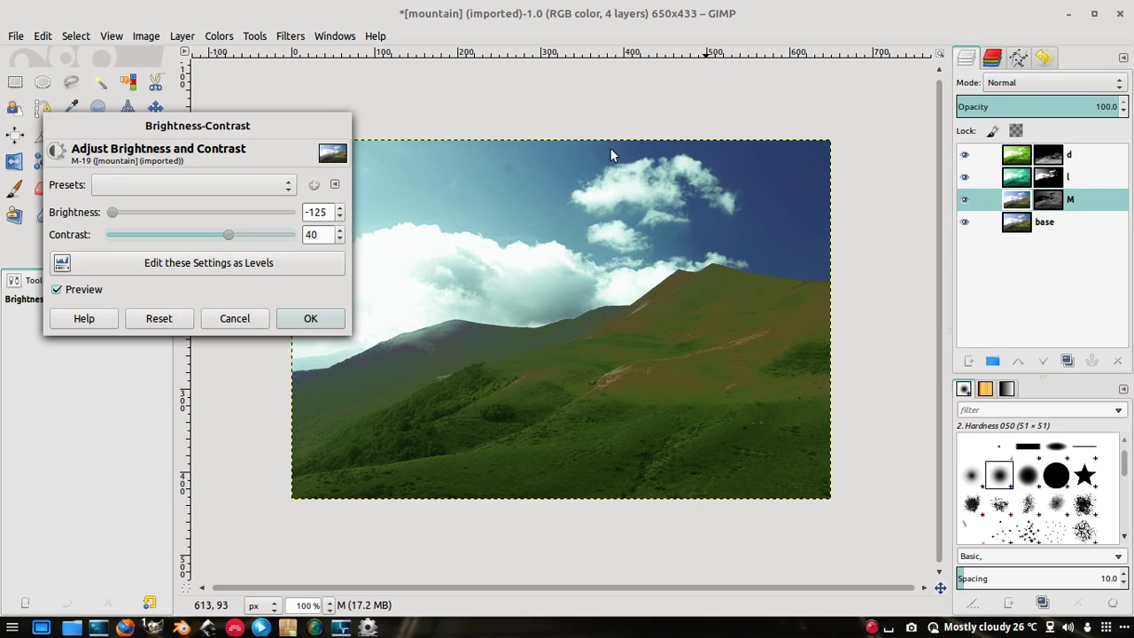
left_click(235, 318)
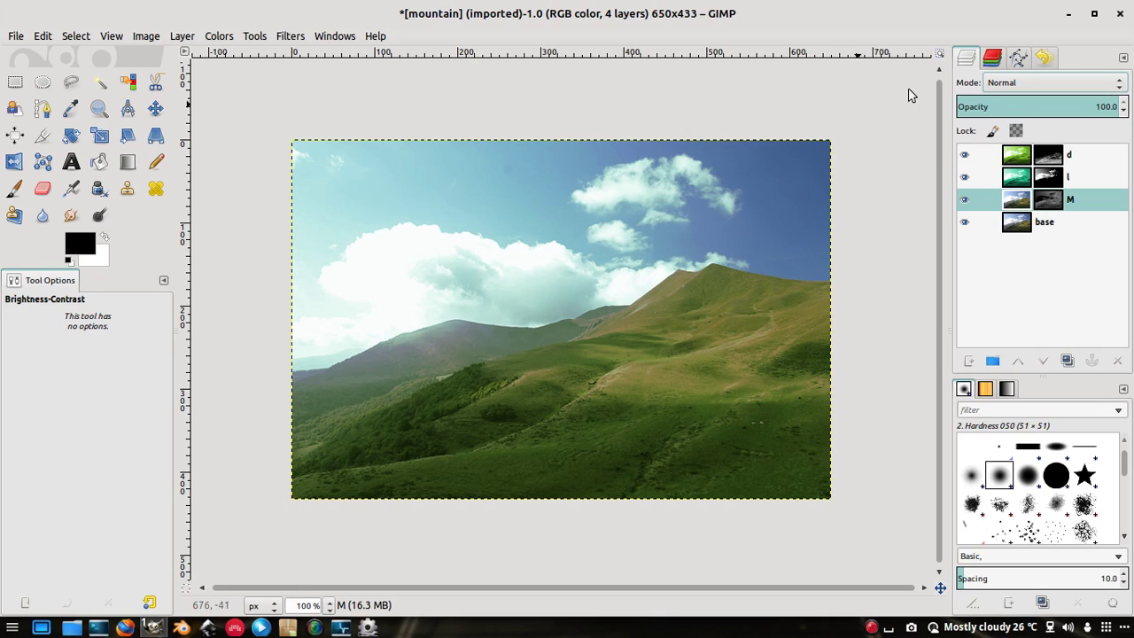
left_click(988, 60)
left_click(967, 60)
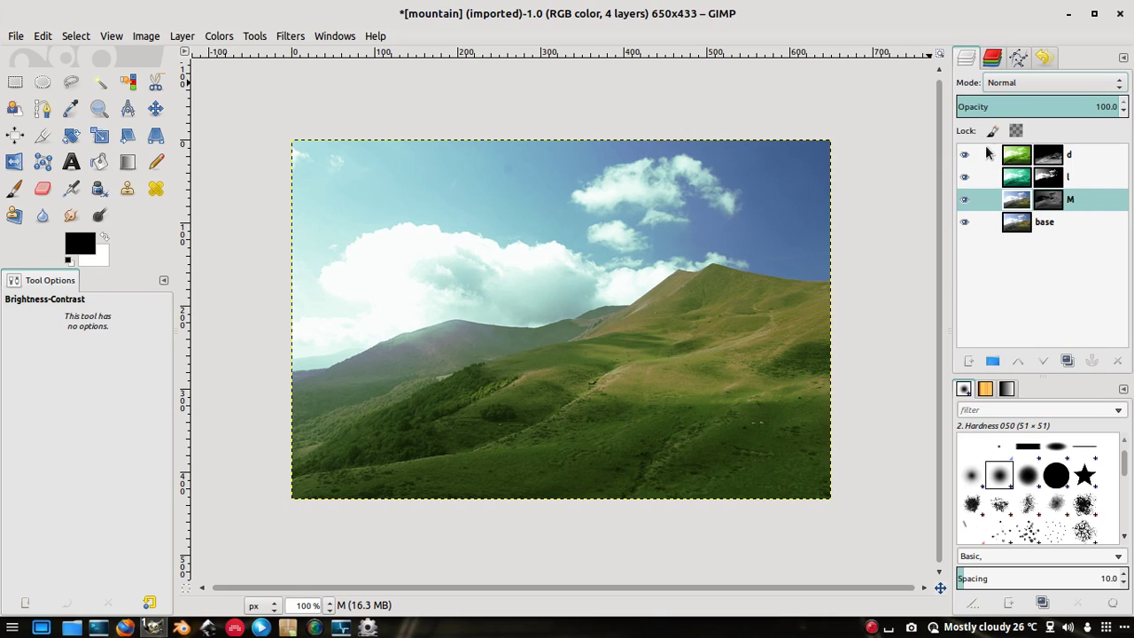